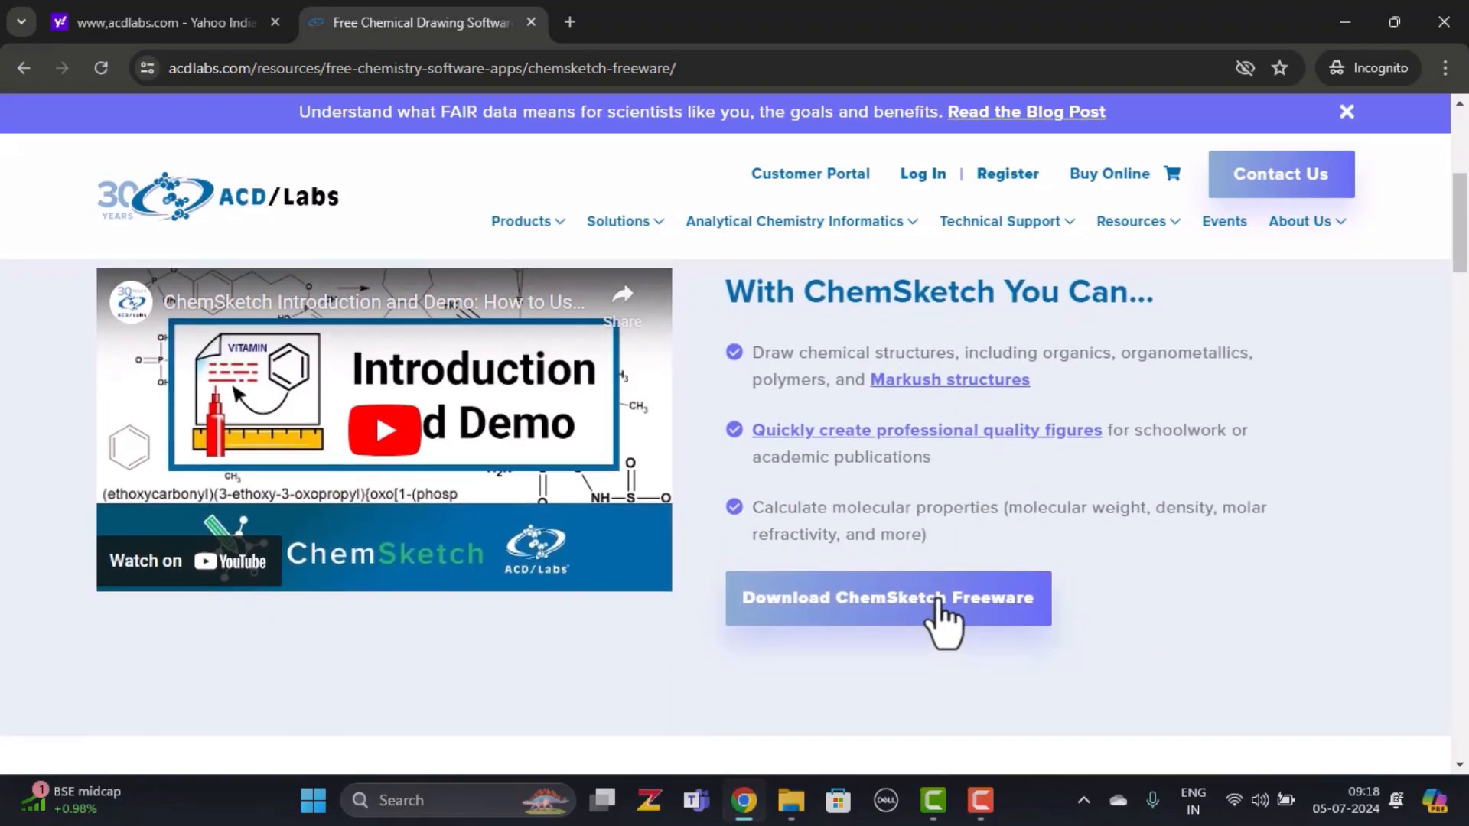
Open the ChemSketch freeware form and fill in the first name, last name, e-mail and institution
left_click(944, 616)
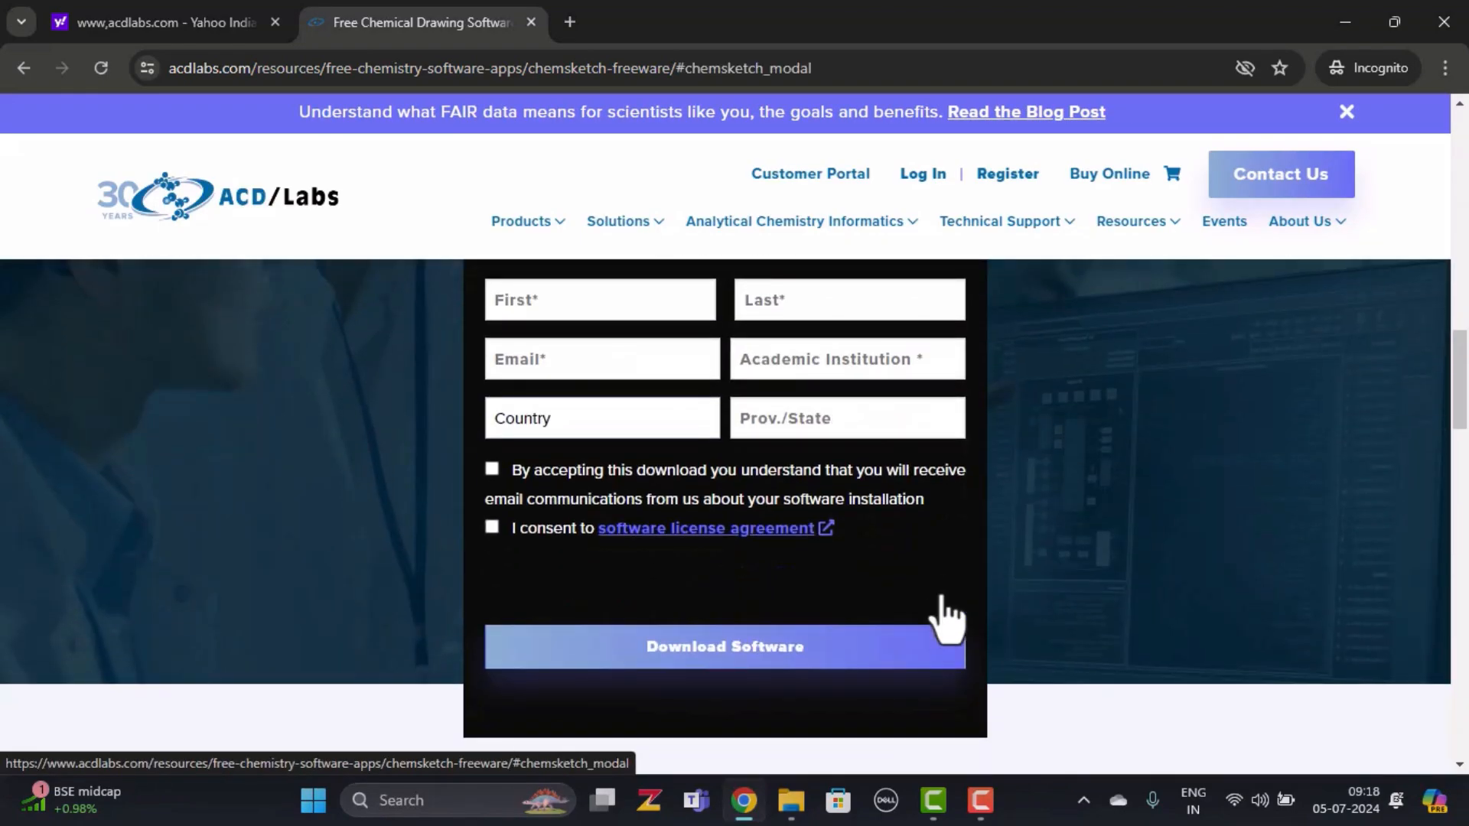
left_click(669, 303)
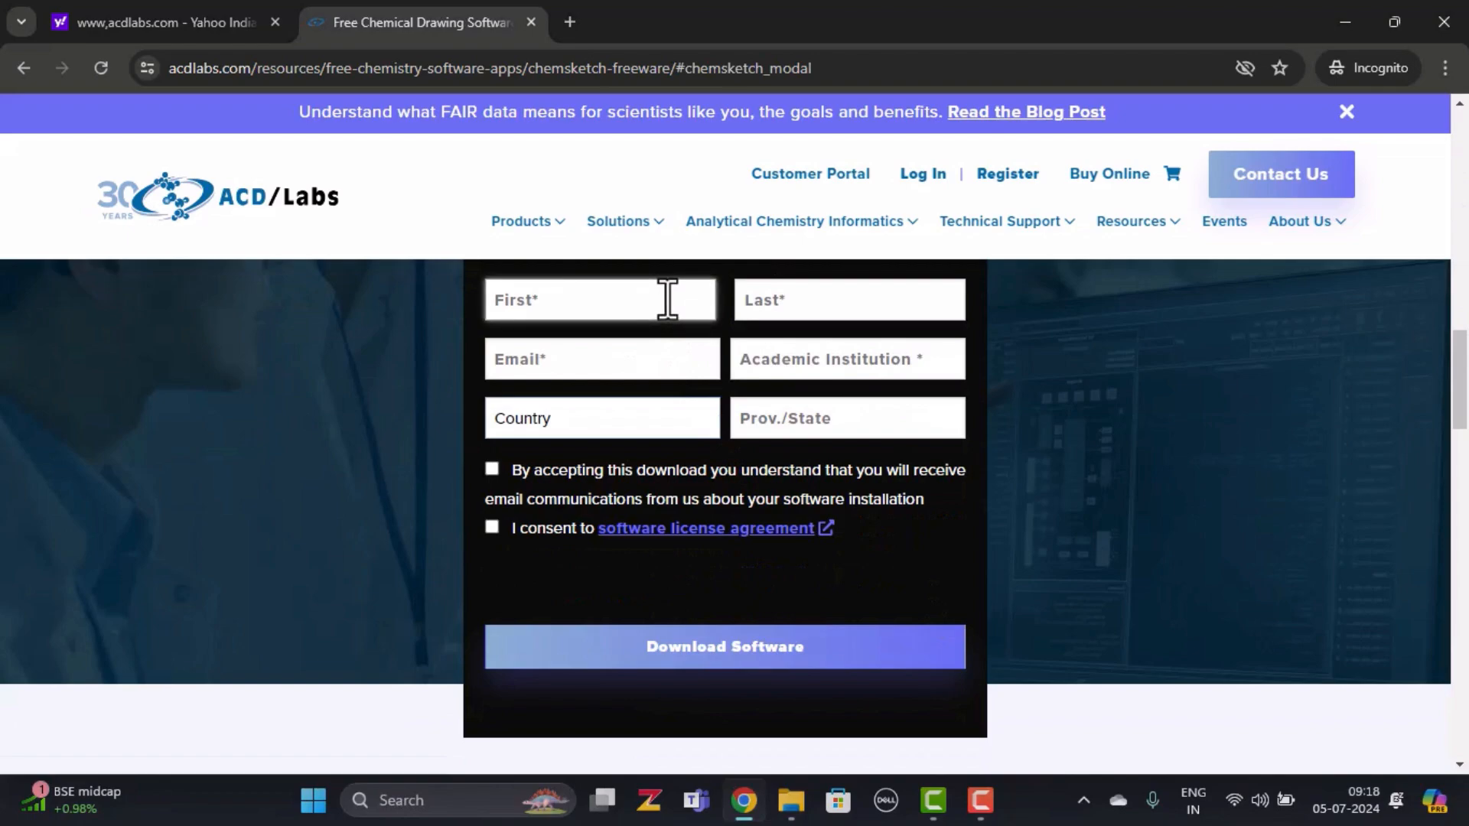
key("Tab")
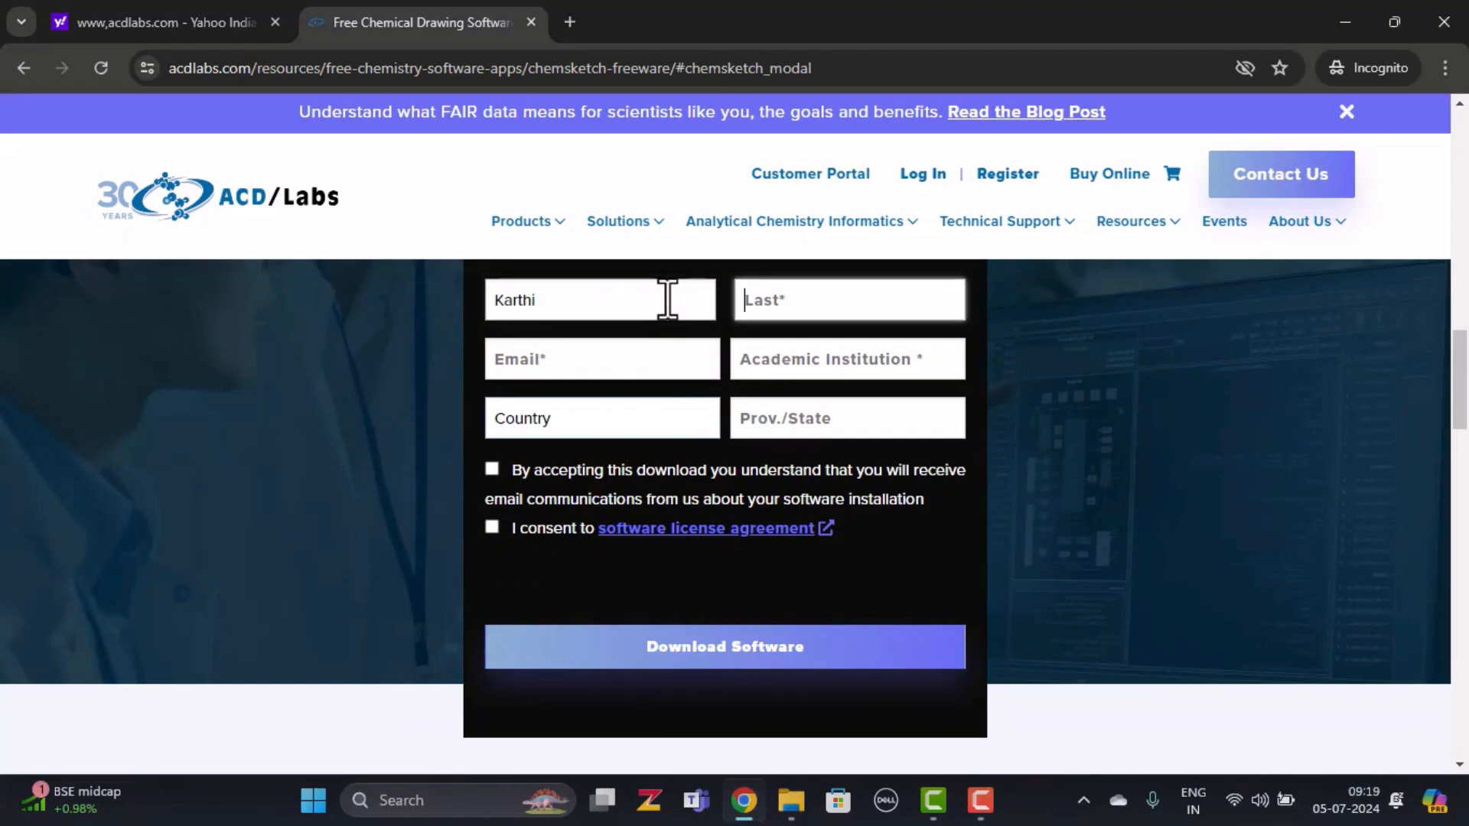
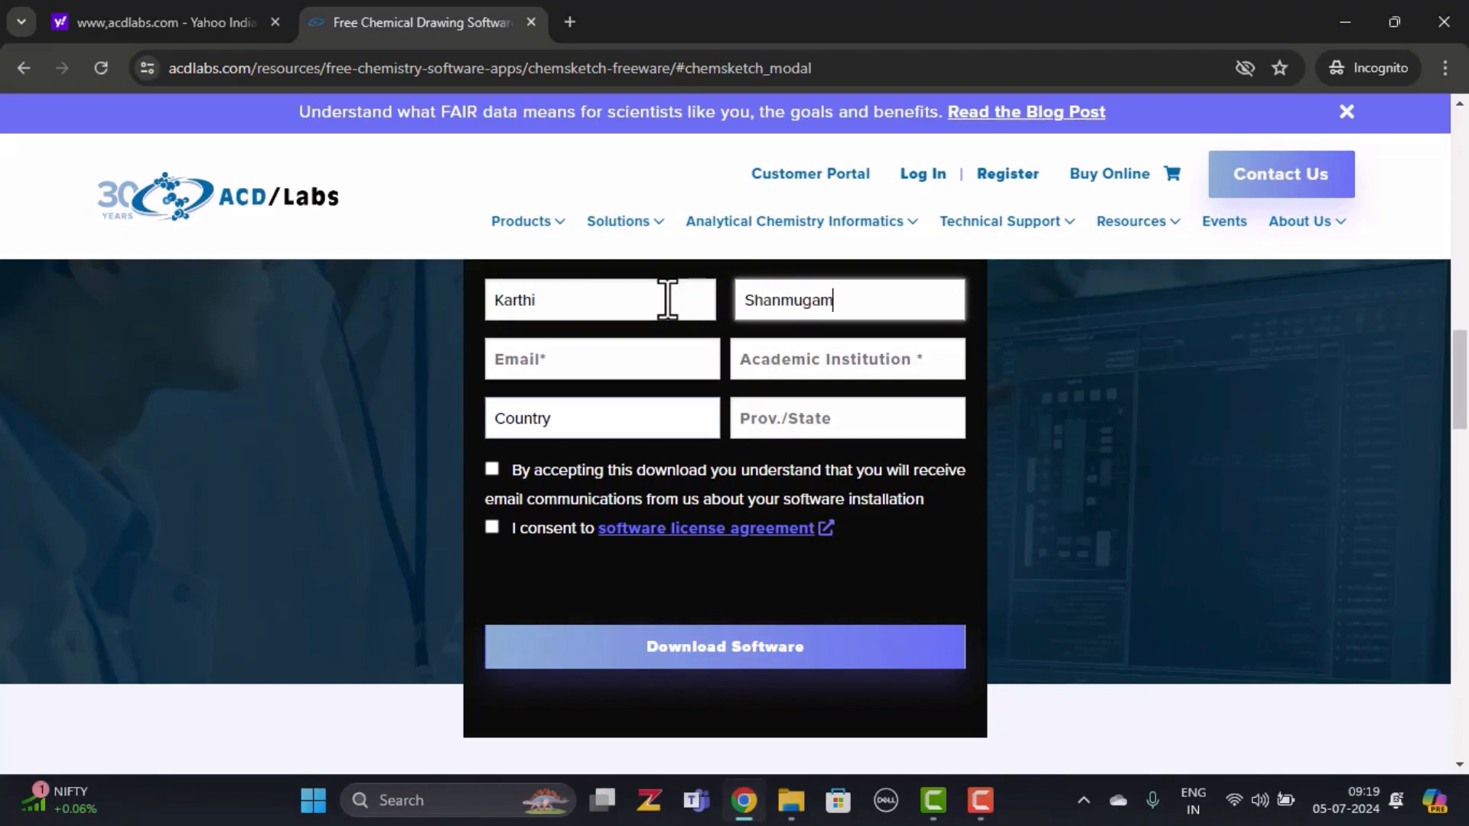
key("Tab")
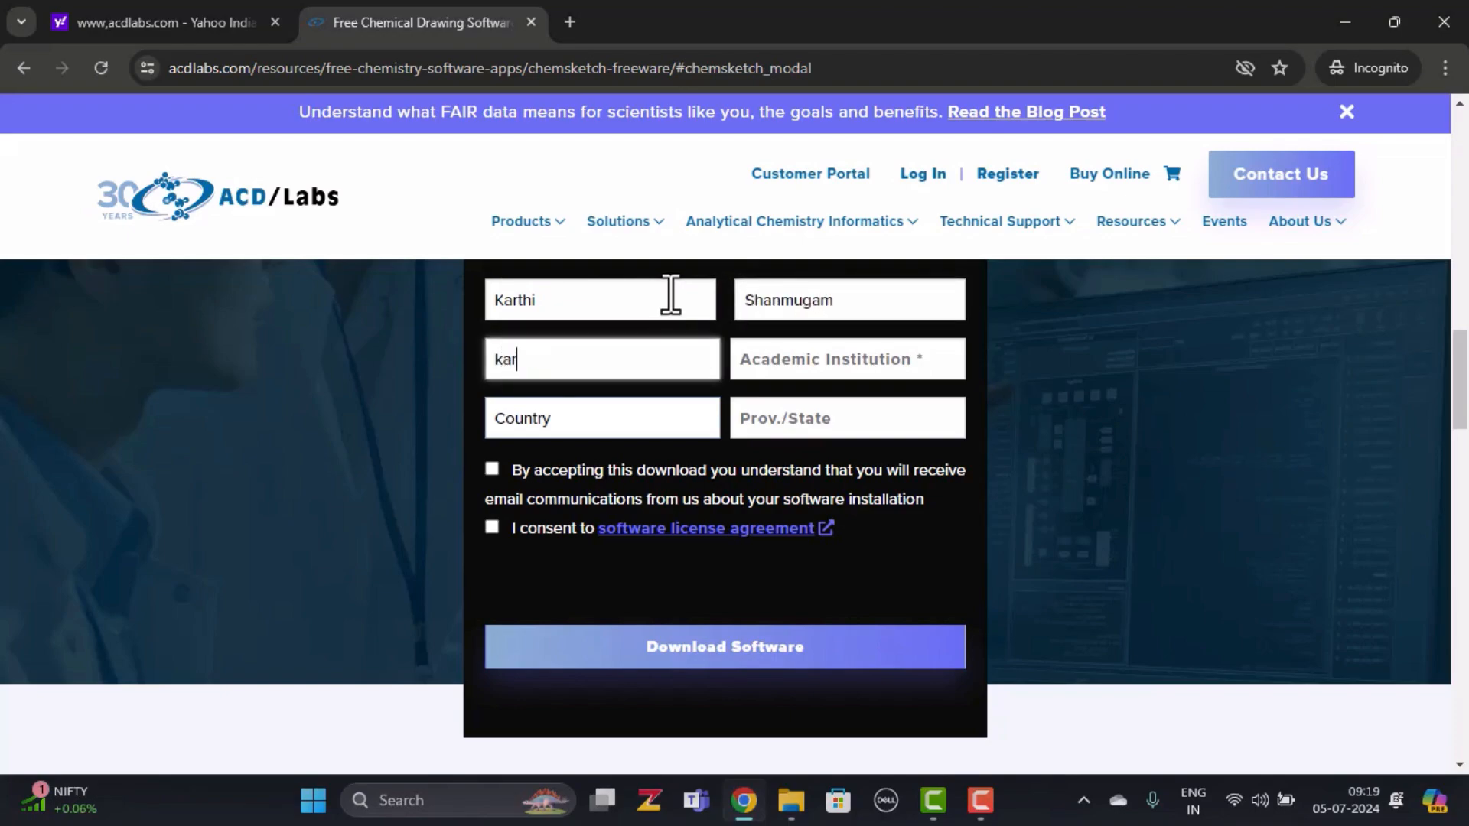
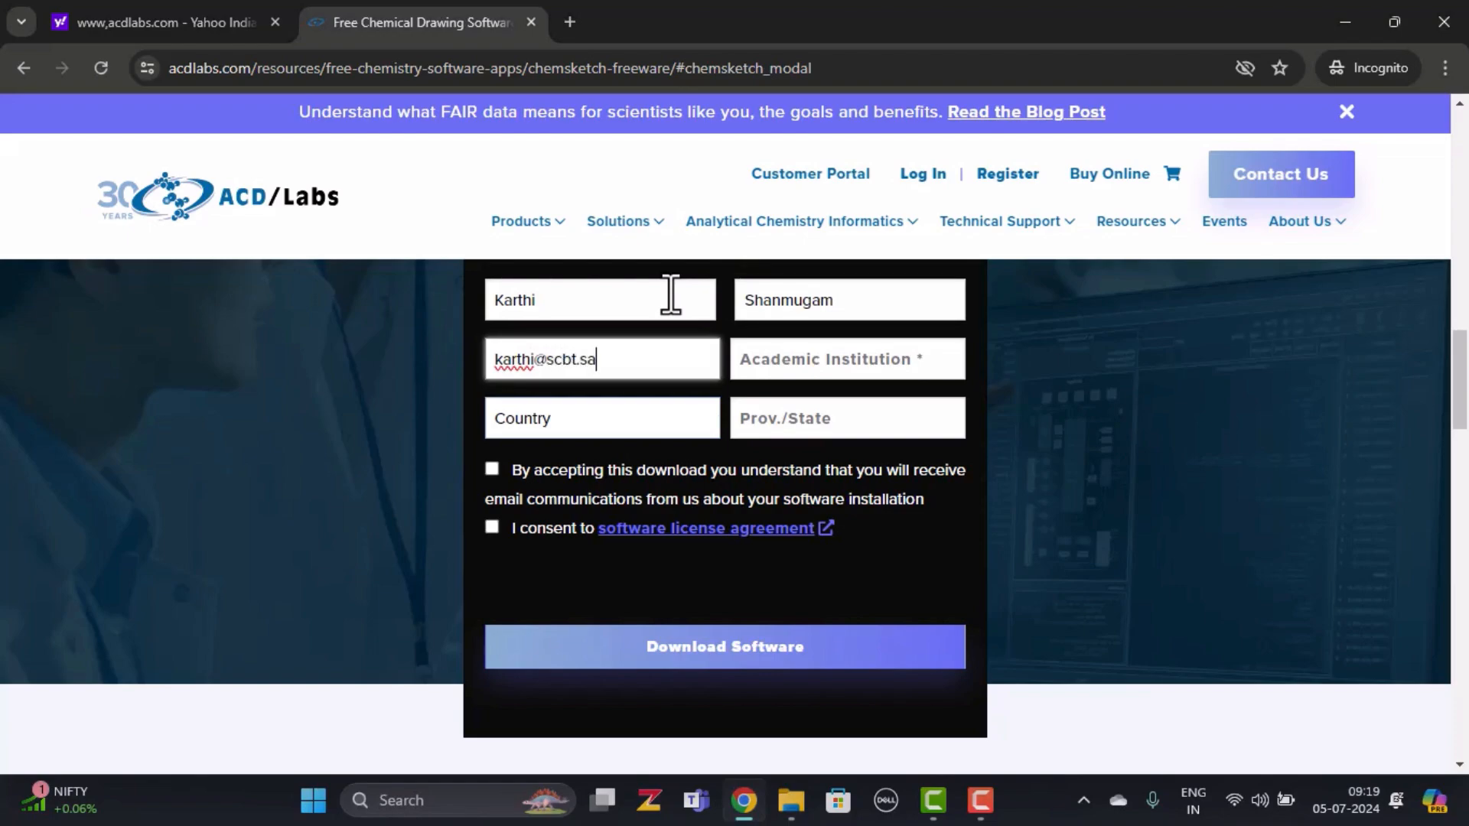
key("Tab")
type("SASTRA")
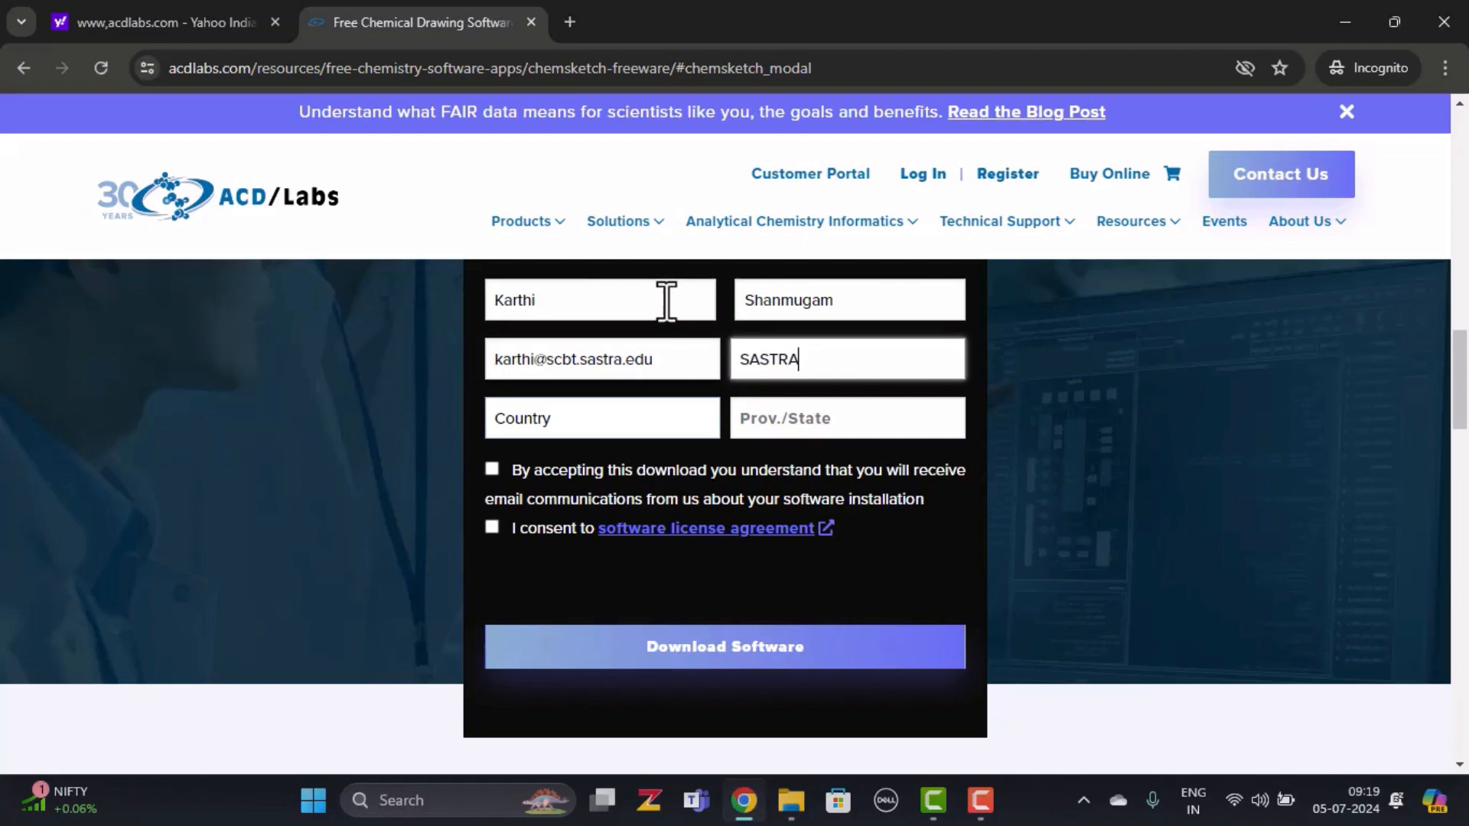
type(" University")
Choose India as the country and agree to receive installation emails
key("Tab")
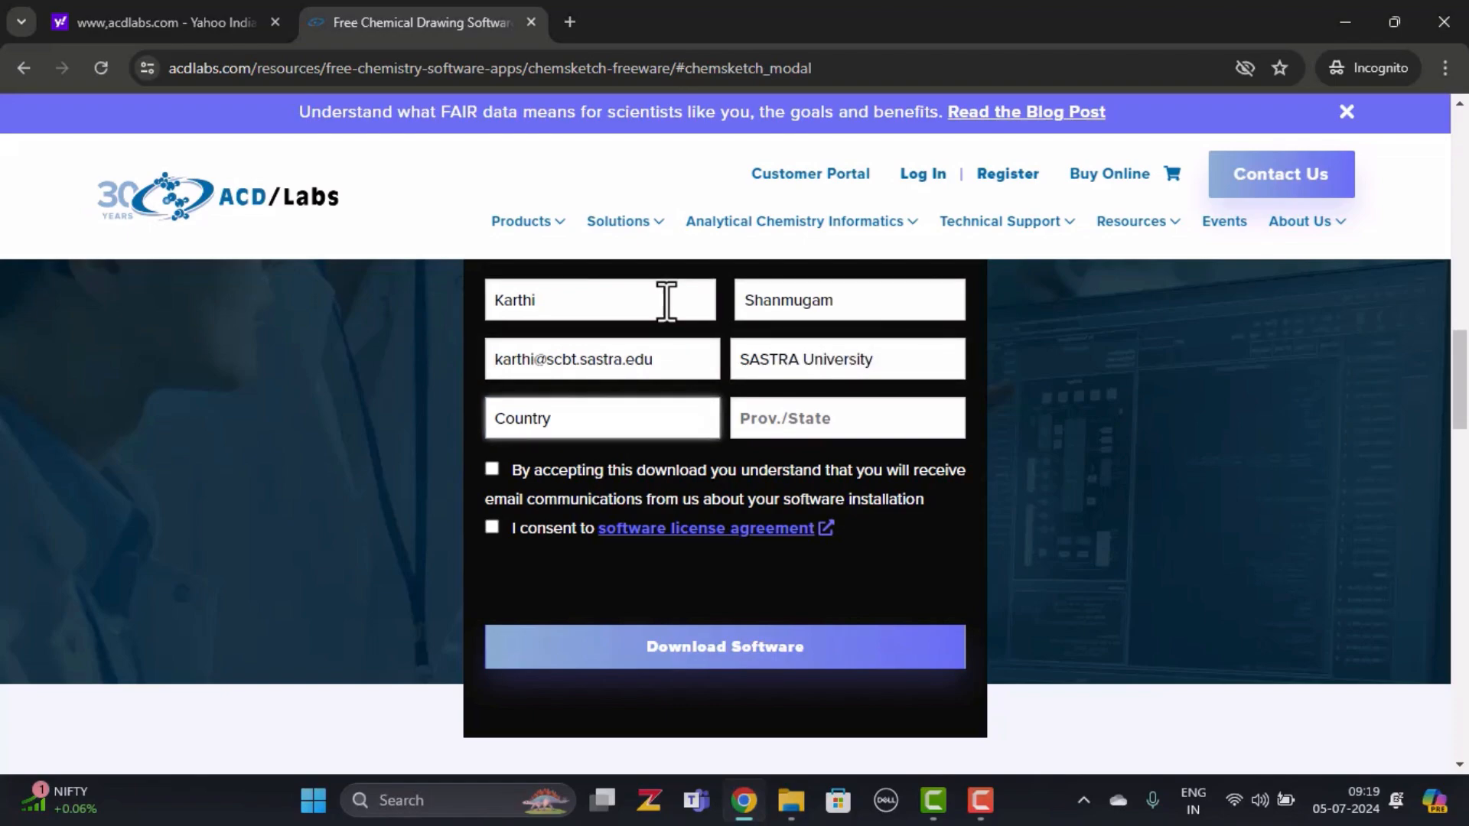
left_click(600, 404)
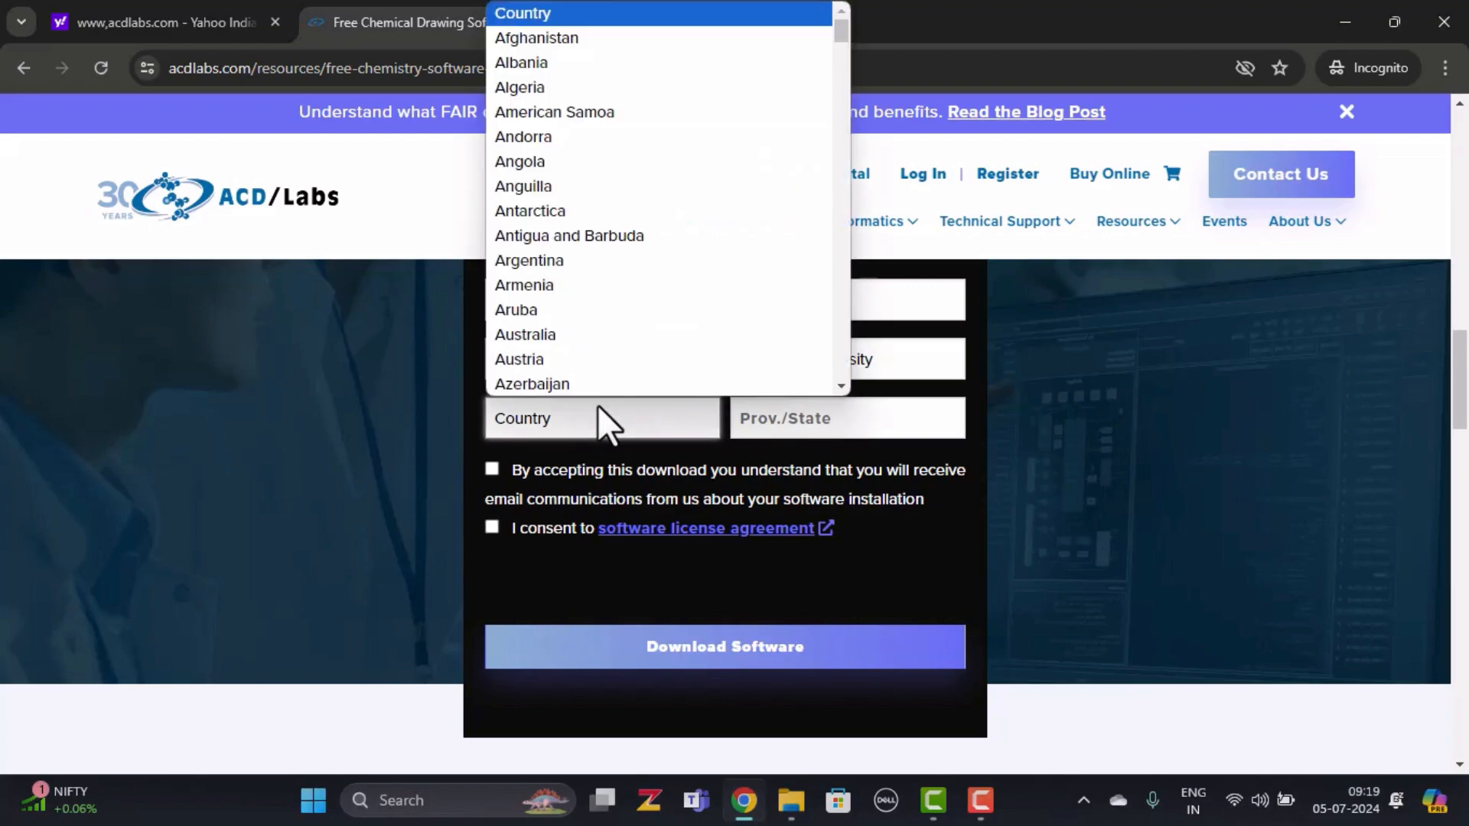
type("india")
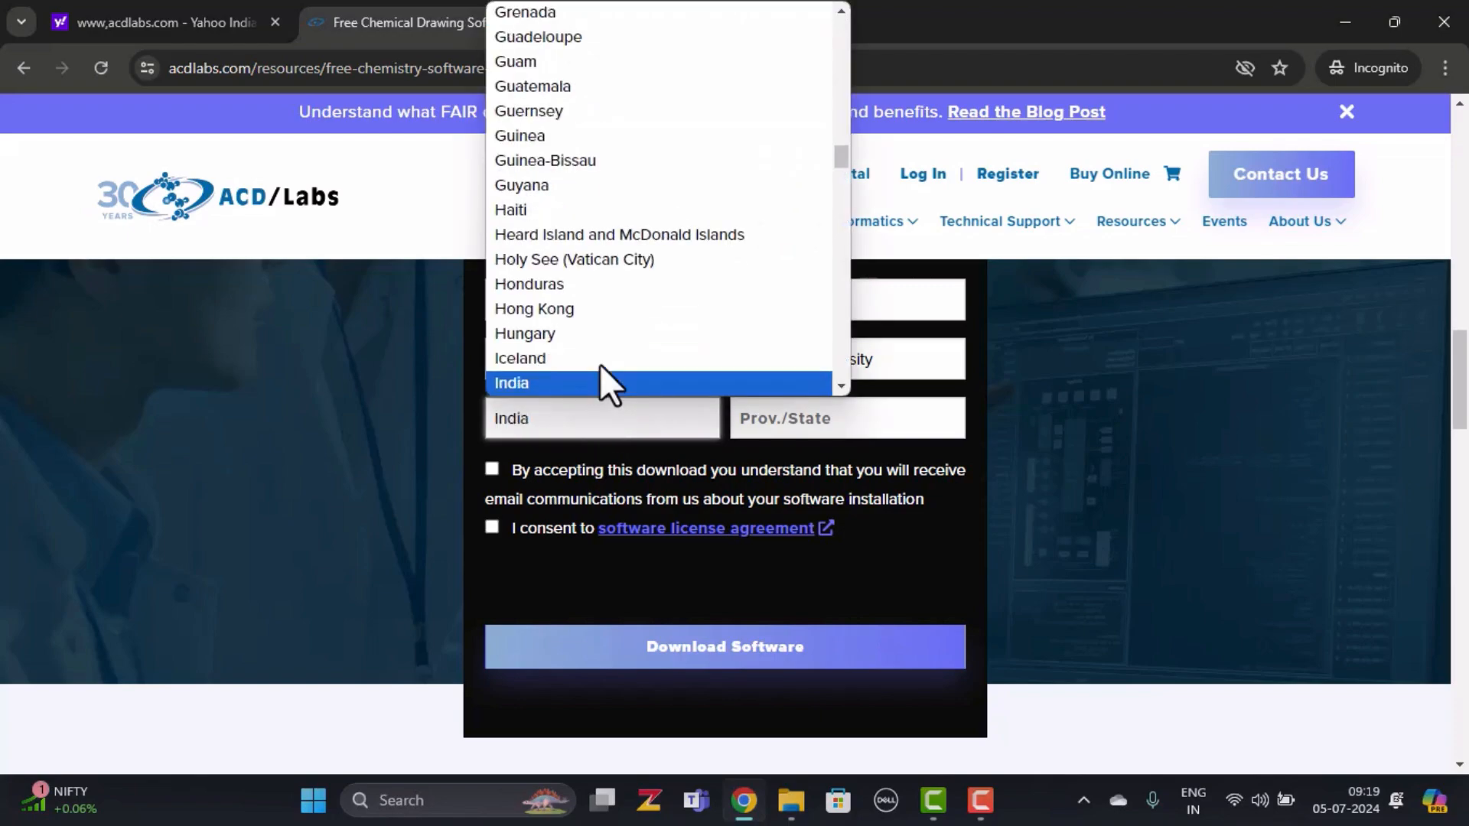
key("Return")
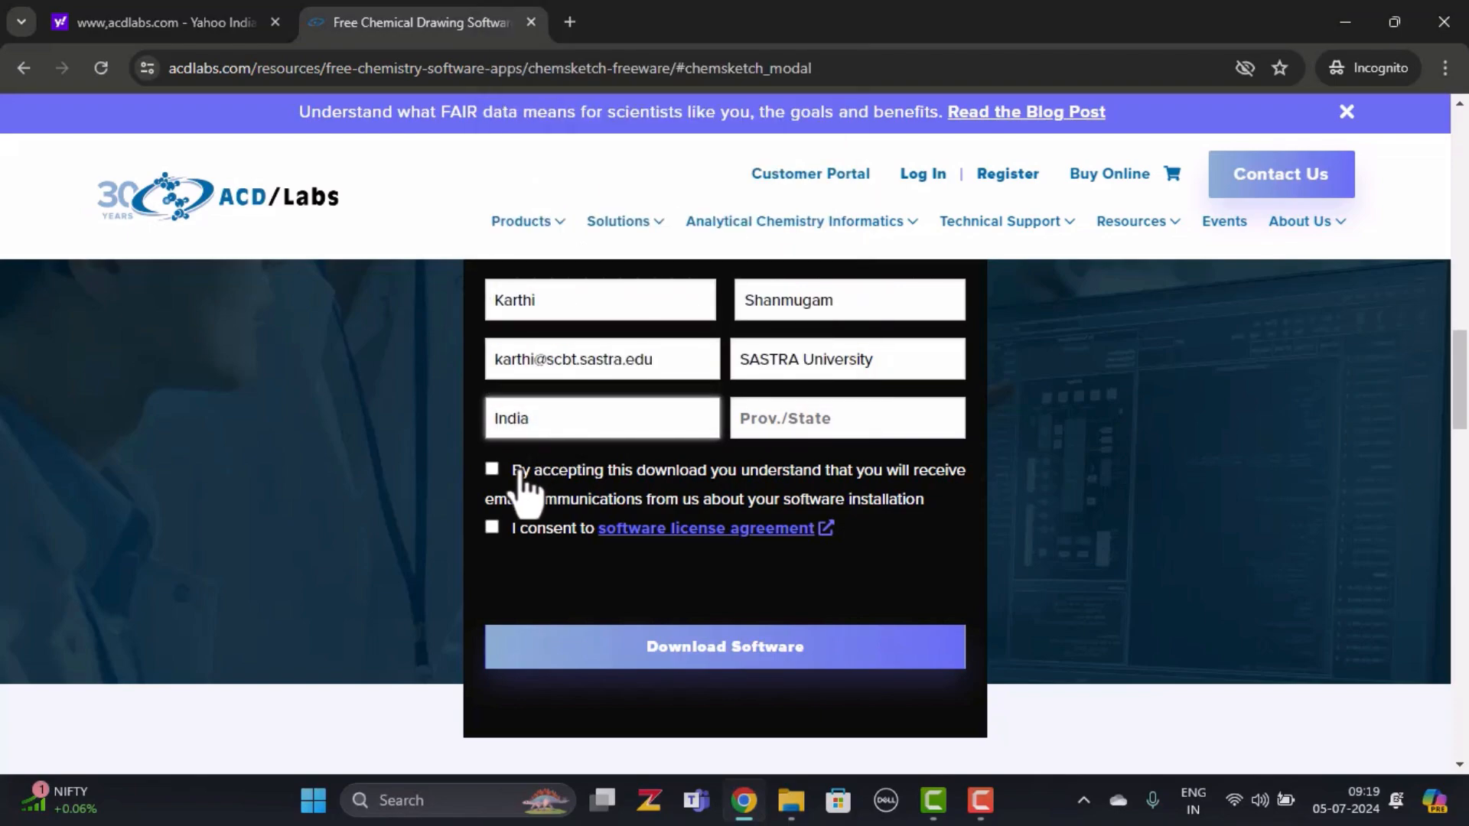
left_click(491, 469)
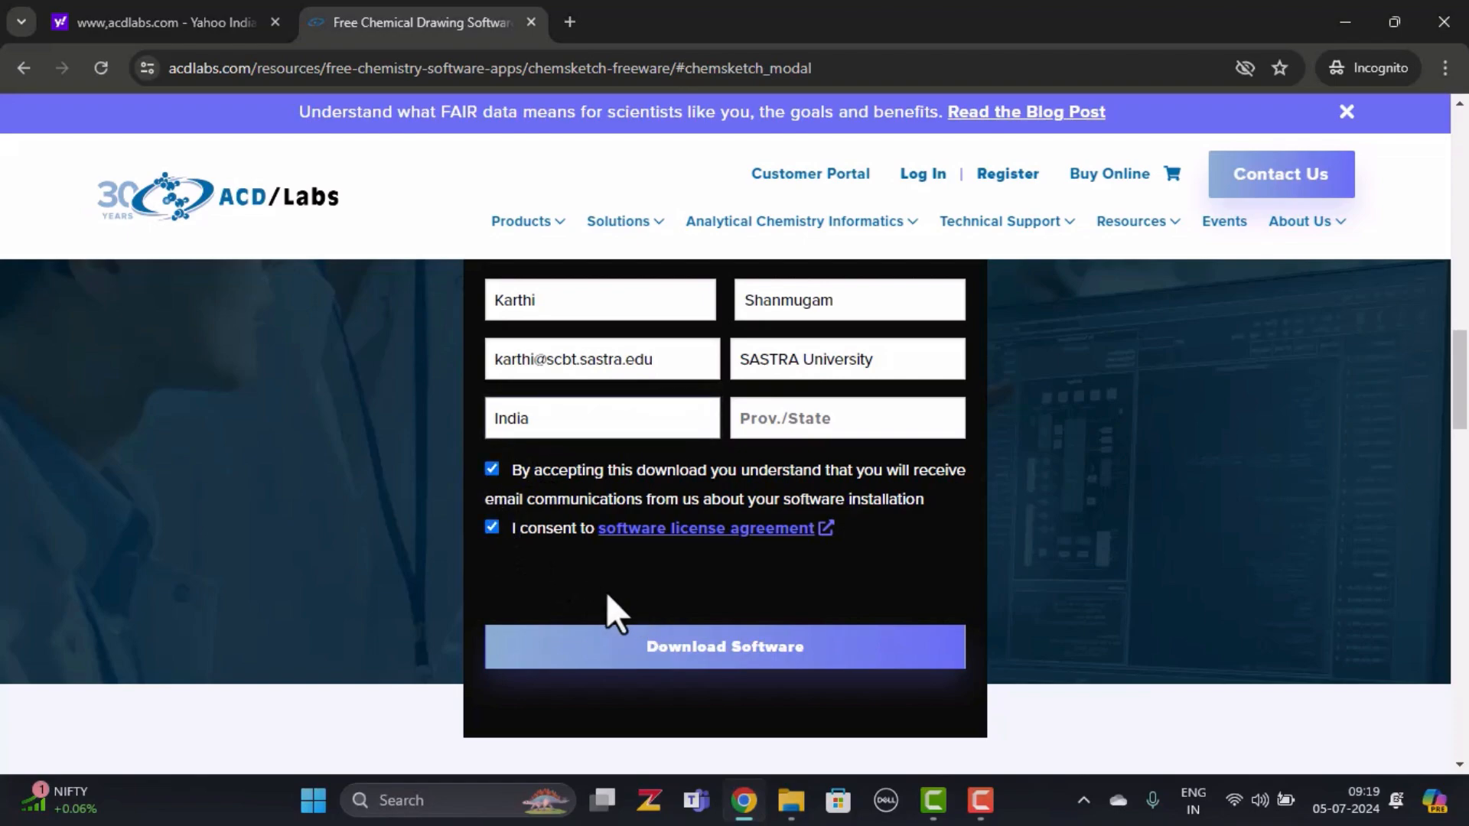
Submit the form and save the ChemSketch installer zip to Desktop\software
left_click(748, 640)
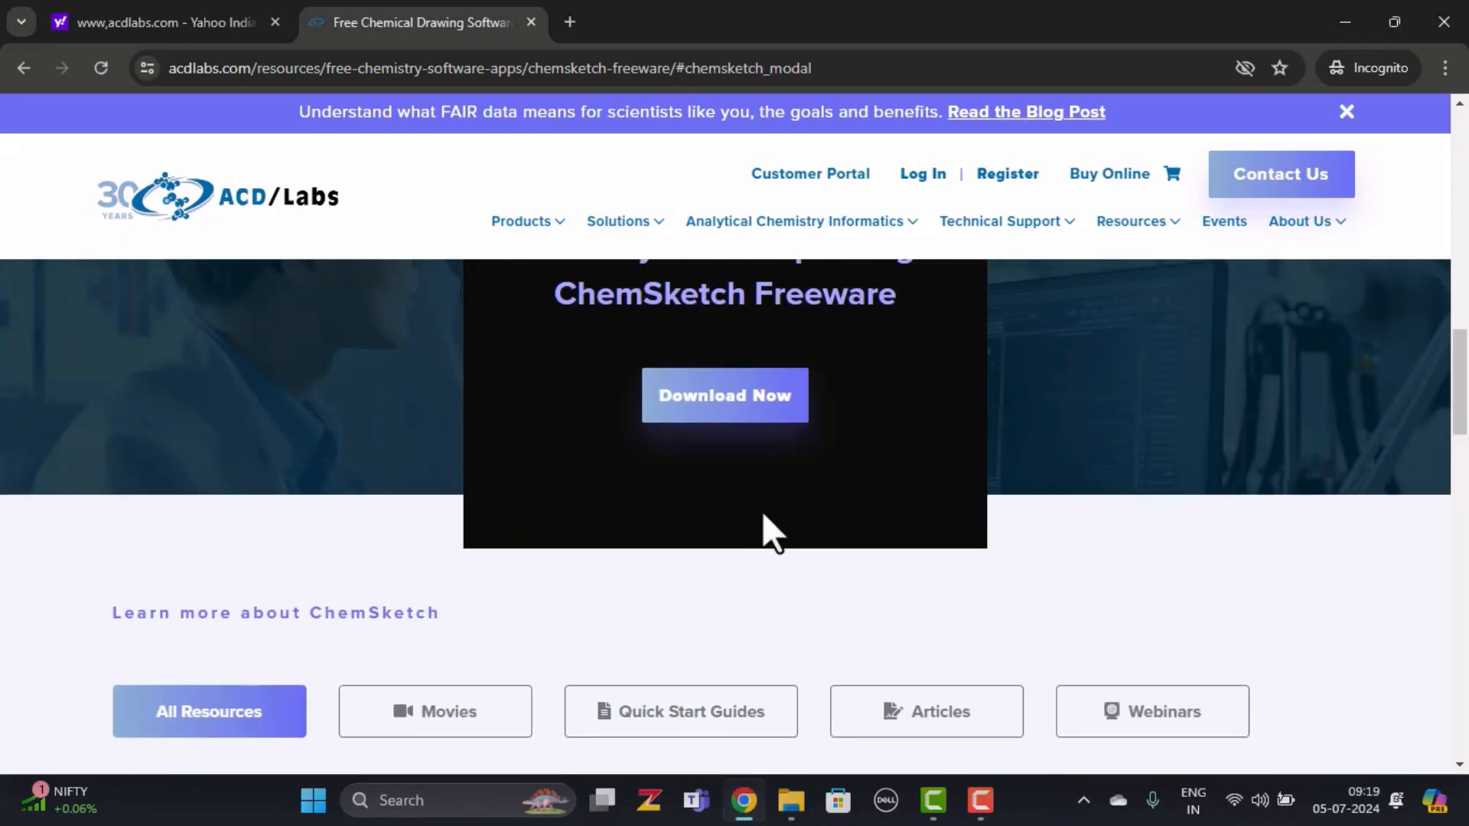
left_click(761, 414)
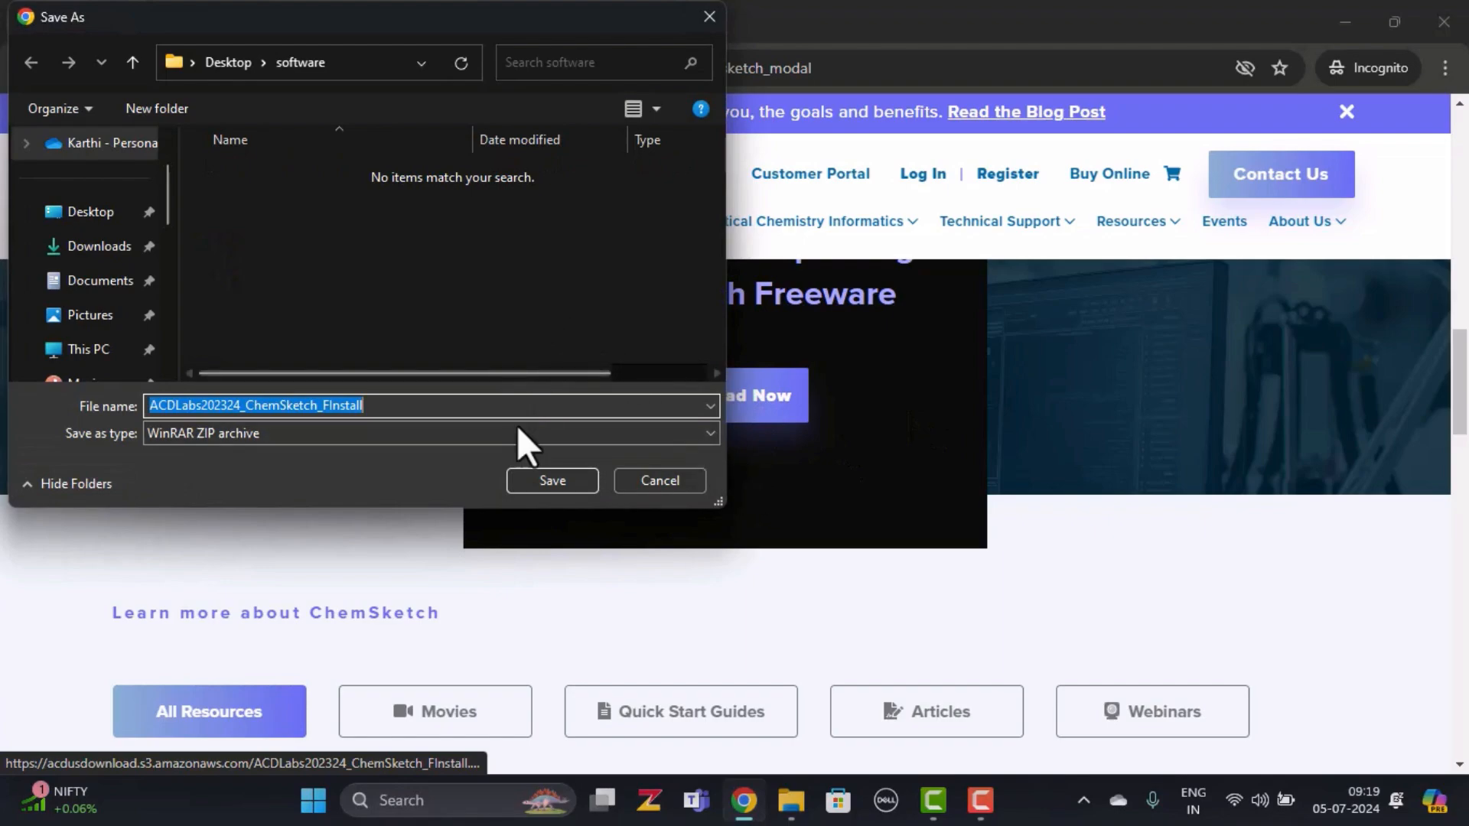
left_click(559, 477)
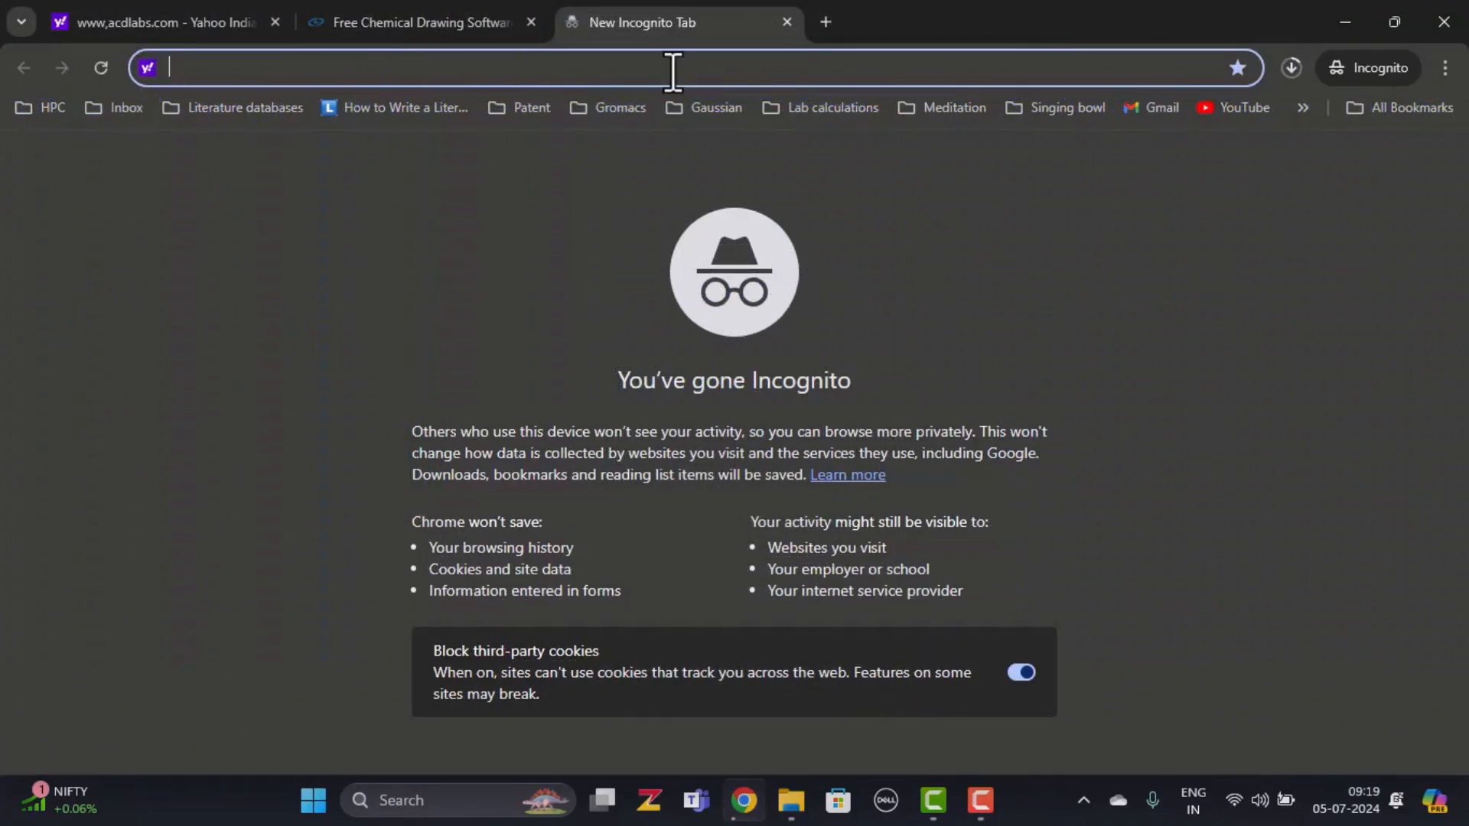
type("www.")
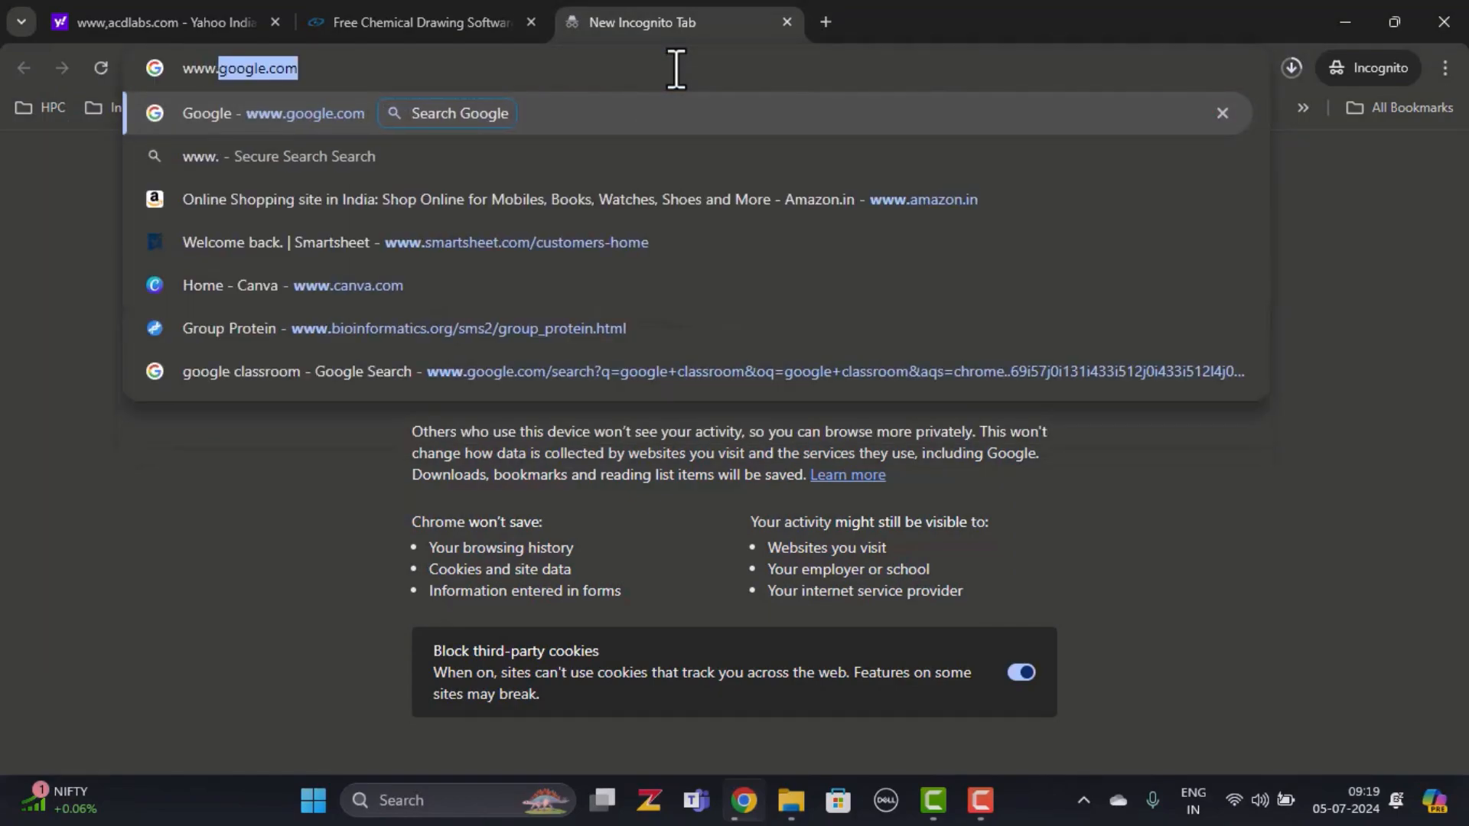
type("chem")
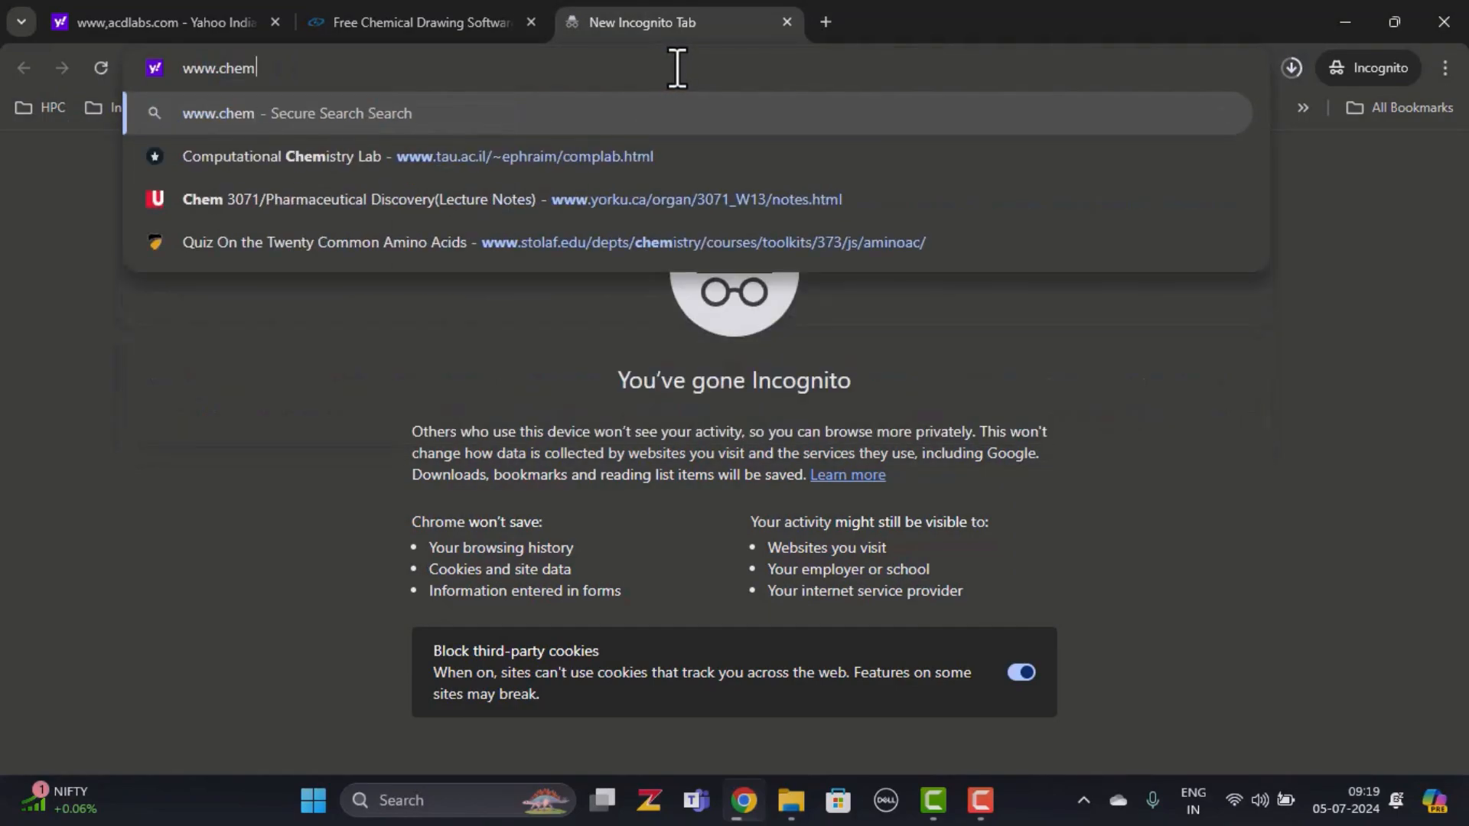
type("axon.com")
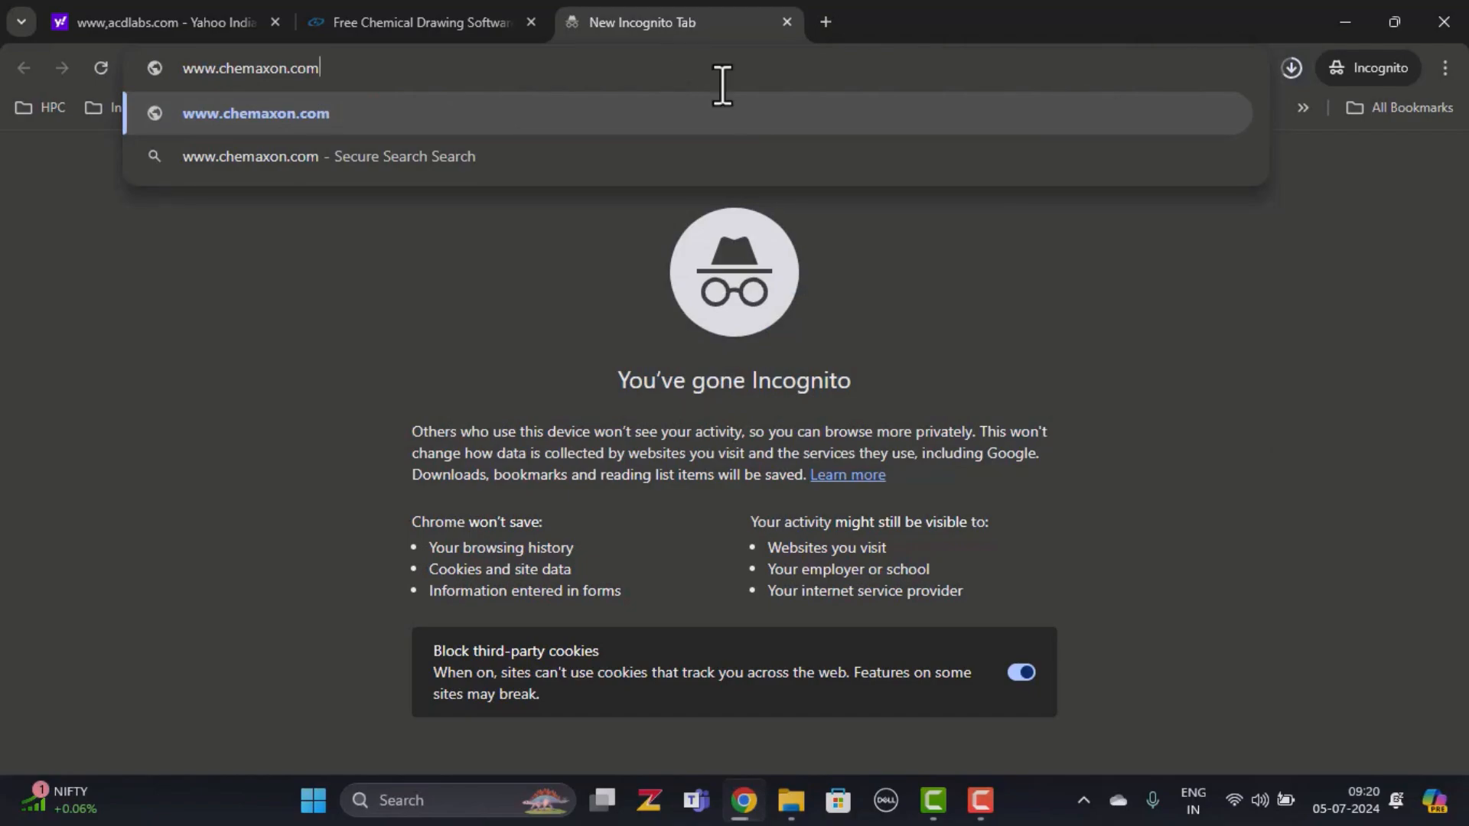
left_click(750, 108)
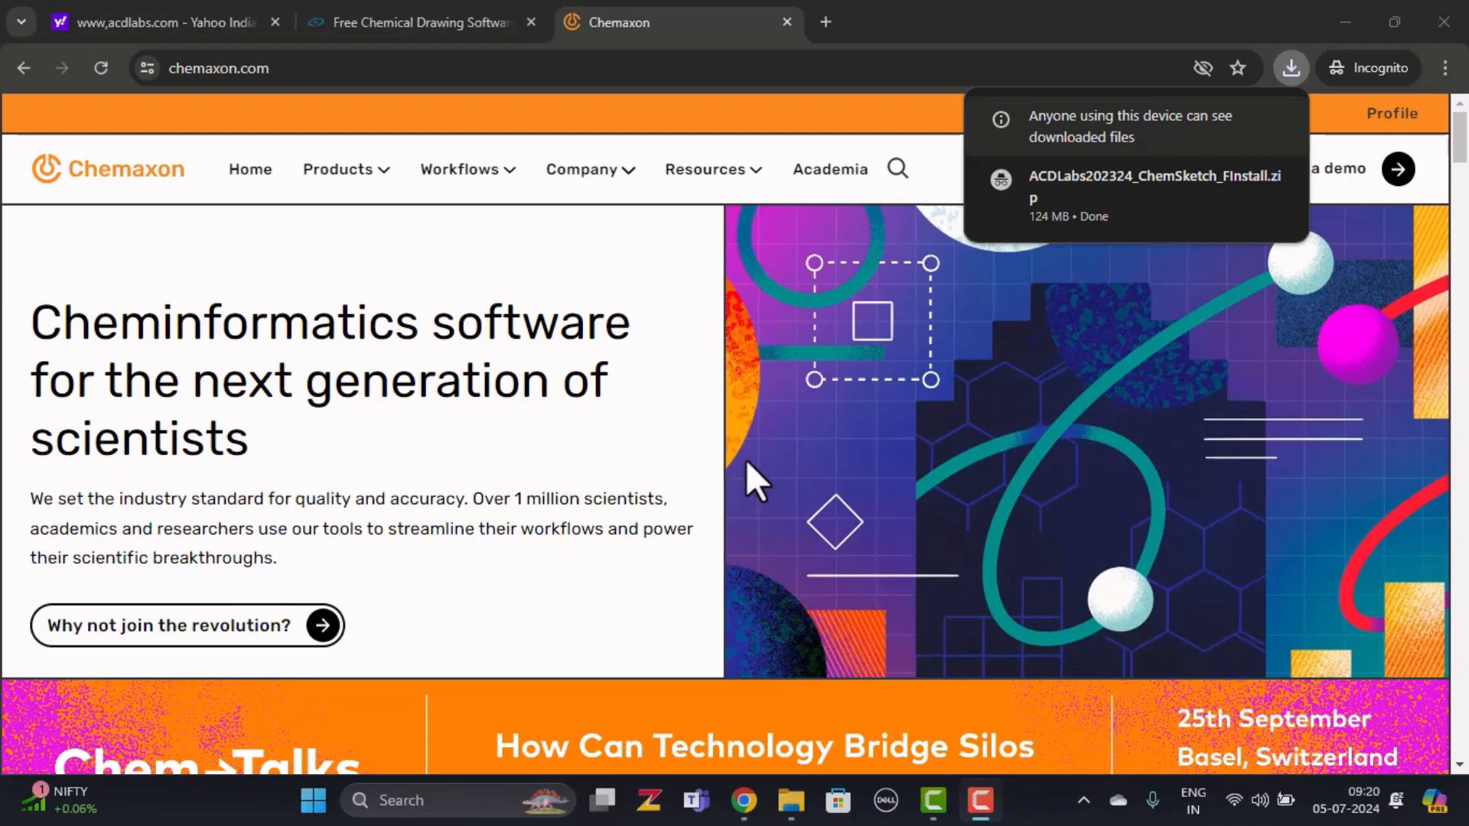
scroll(757, 459, "down", 4)
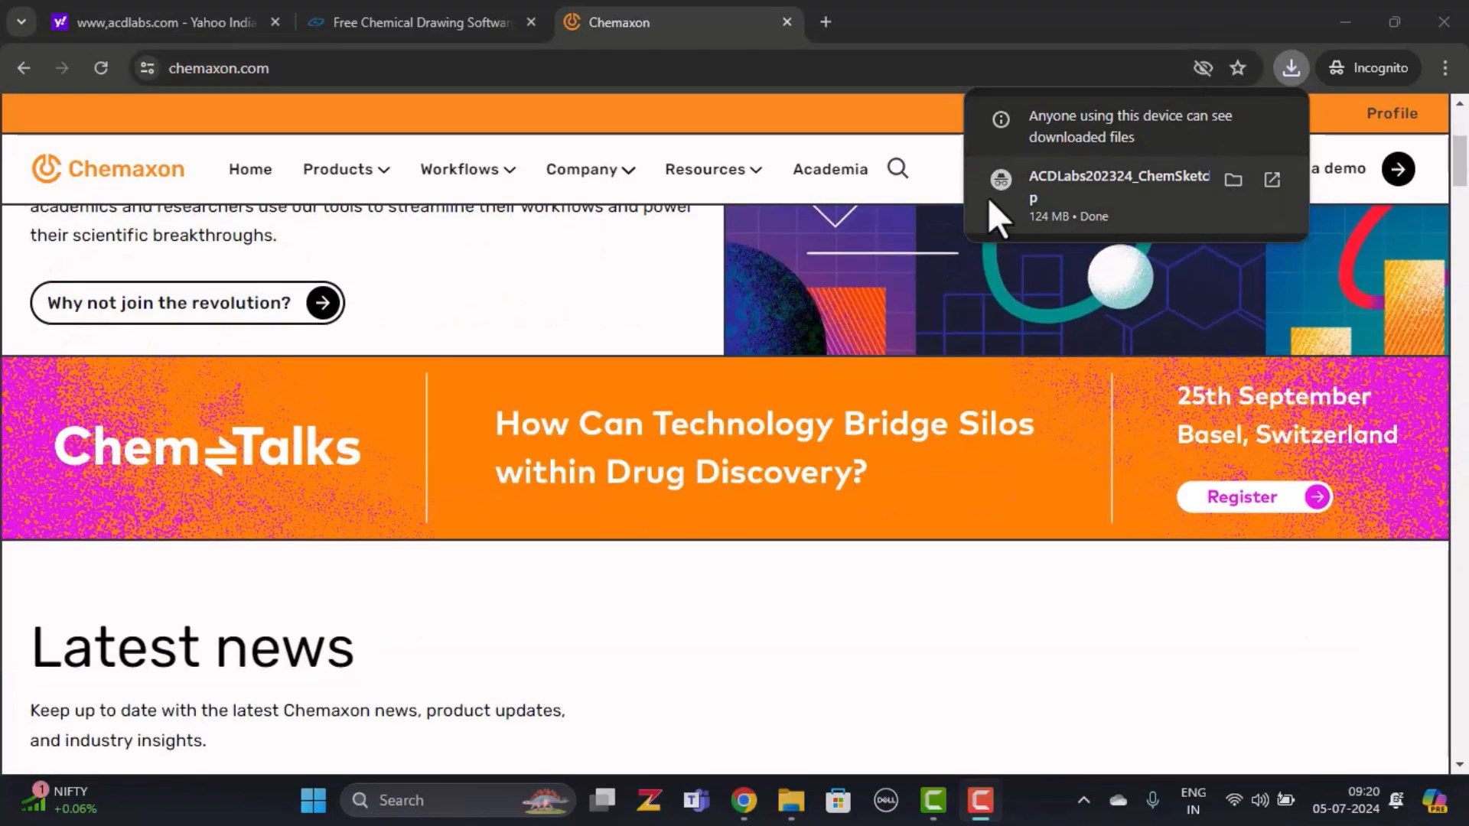
left_click(899, 103)
scroll(848, 379, "down", 1)
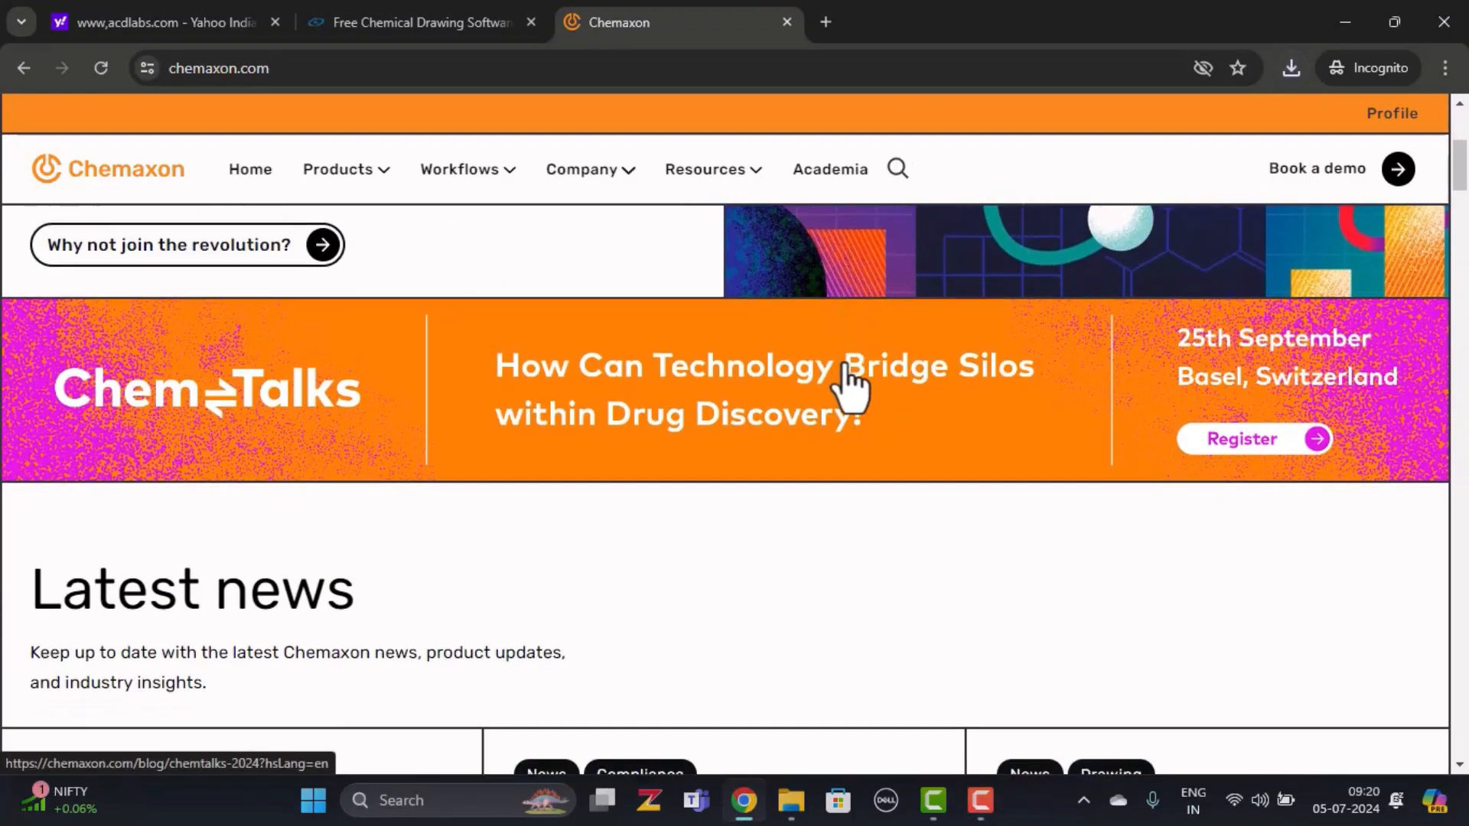
scroll(847, 382, "down", 10)
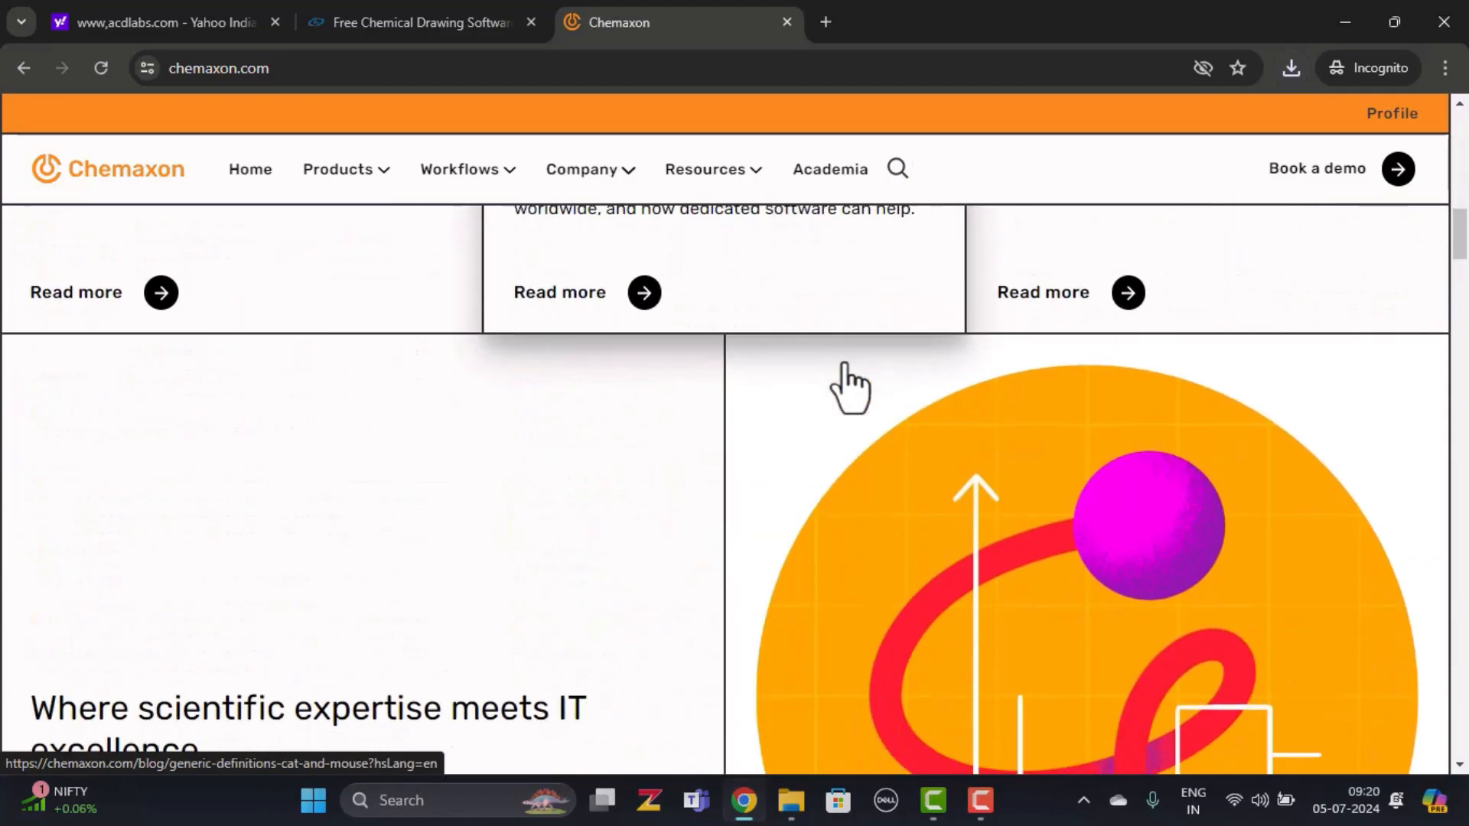
scroll(848, 386, "down", 15)
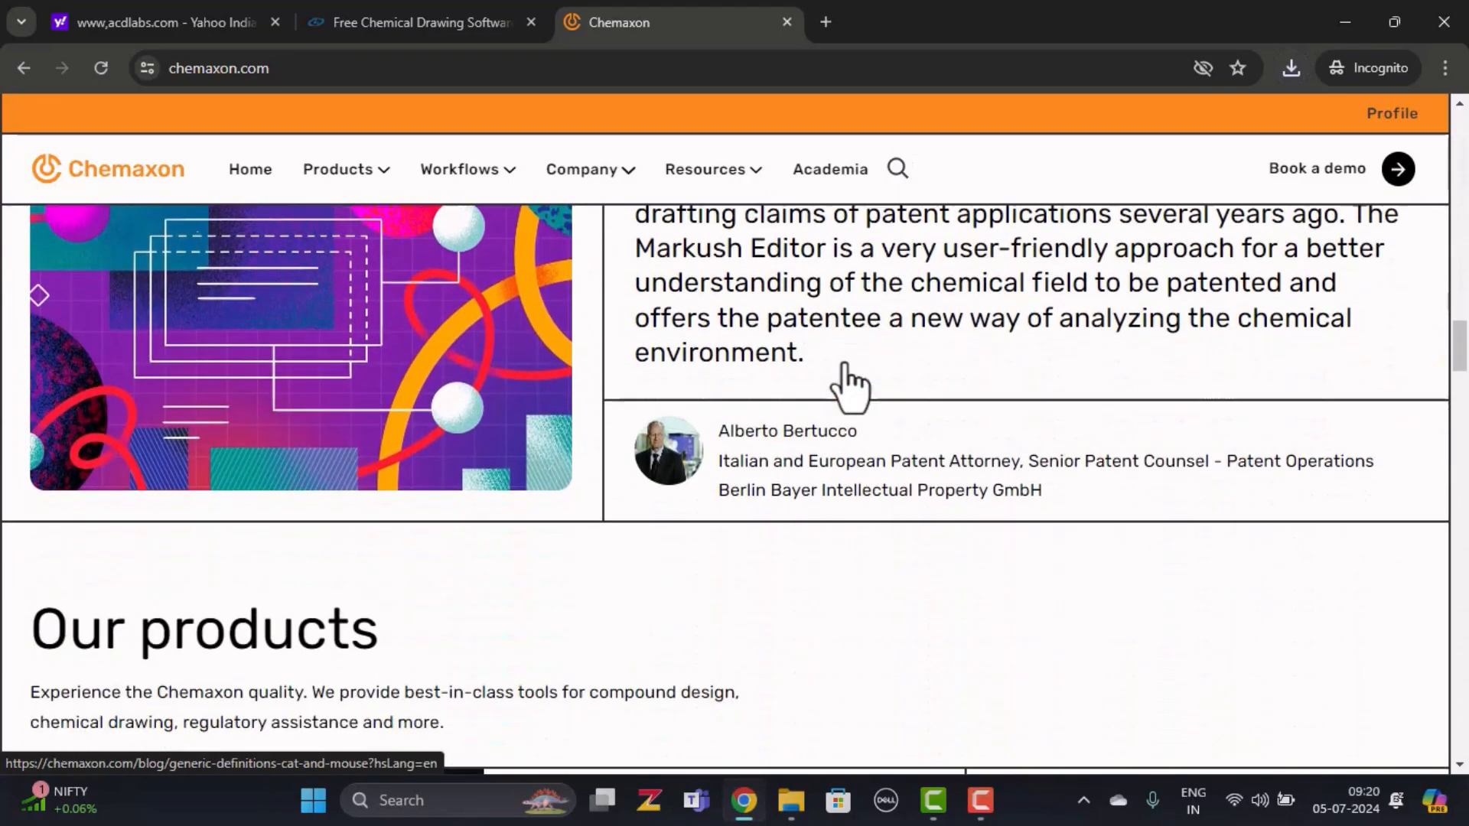
scroll(848, 383, "down", 12)
scroll(848, 383, "up", 4)
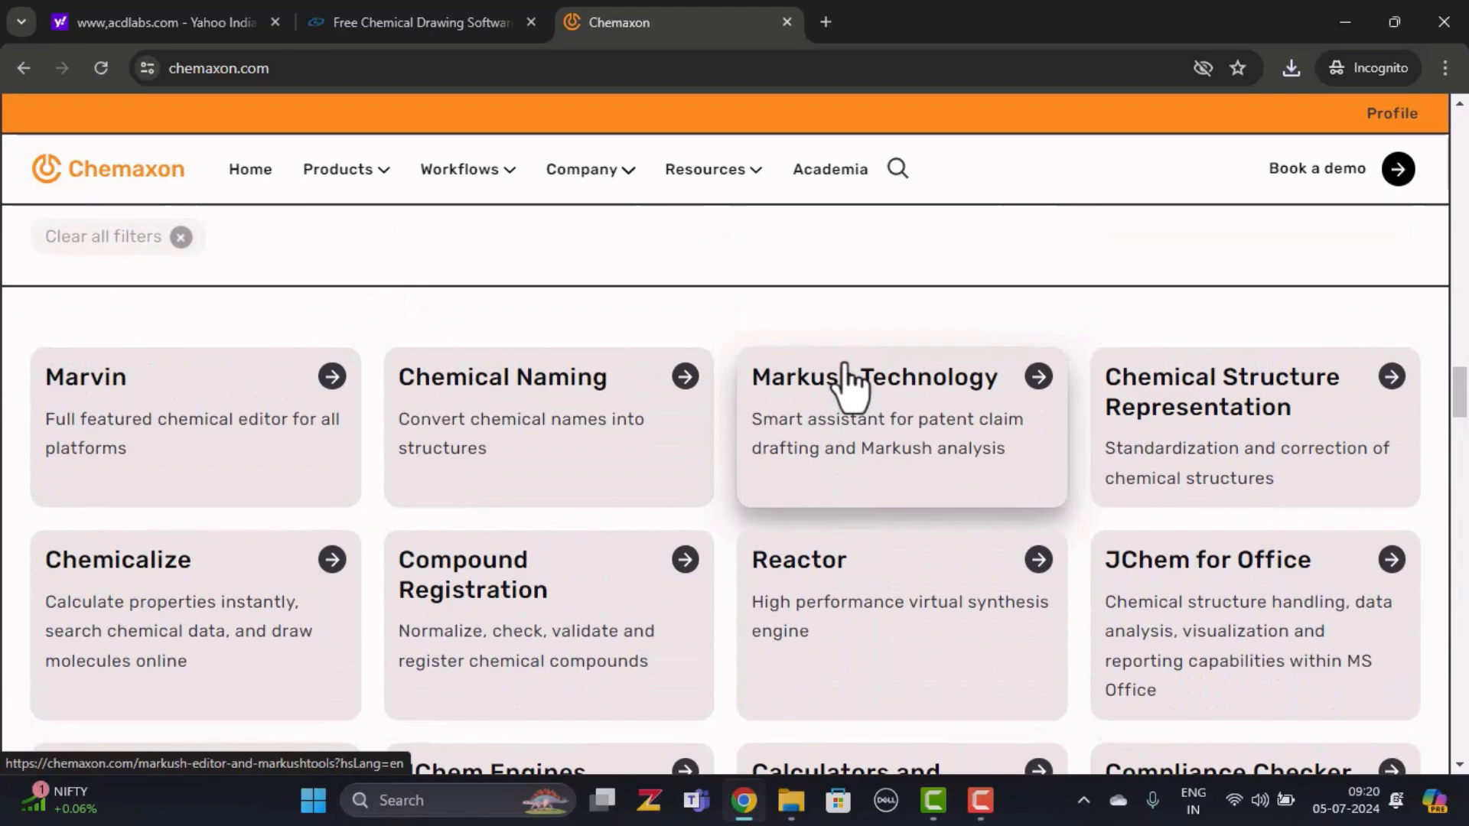
Open the Marvin product page and follow MarvinSketch's desktop Download link
left_click(202, 417)
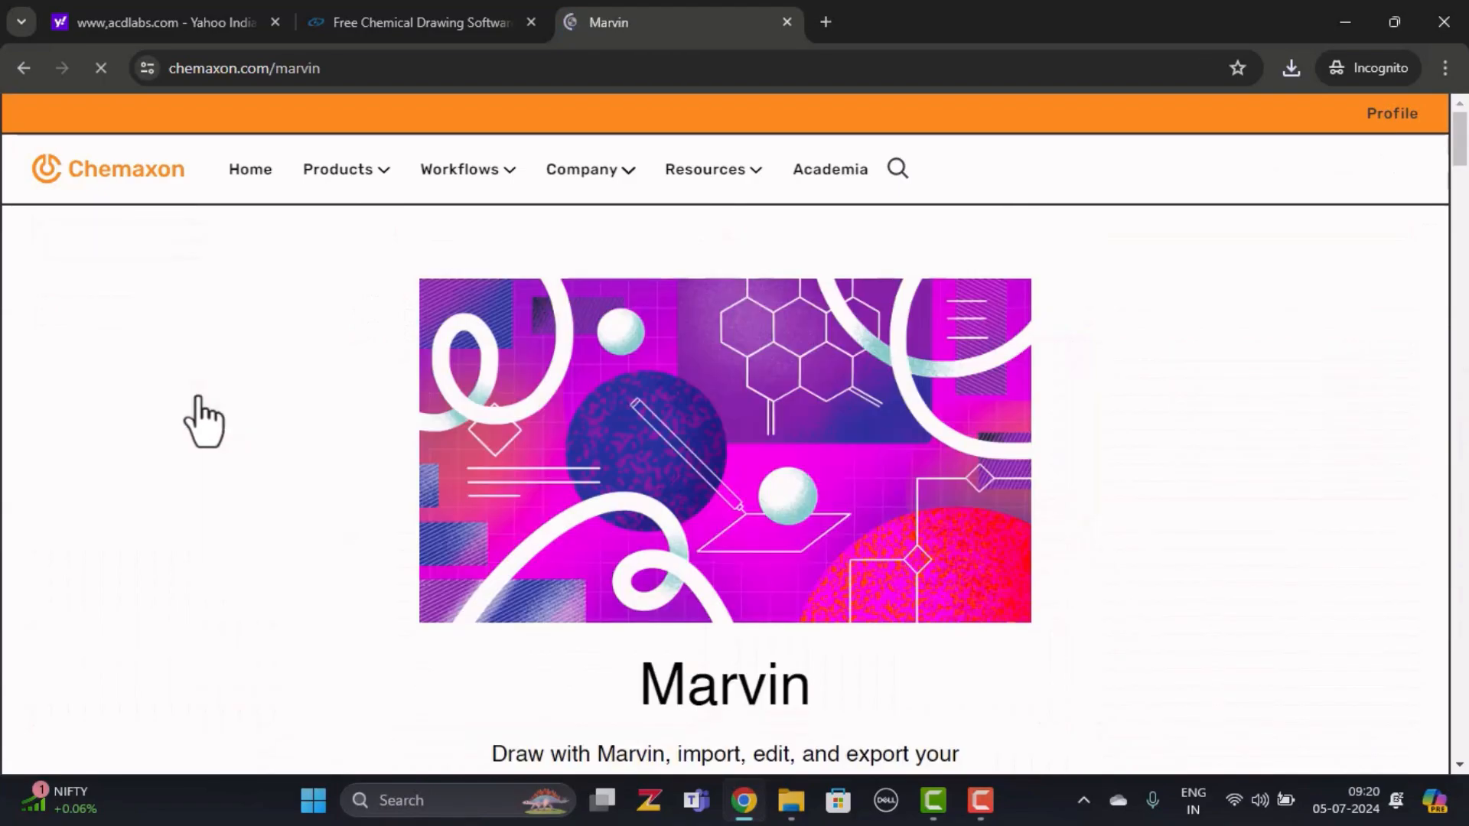
scroll(769, 303, "down", 5)
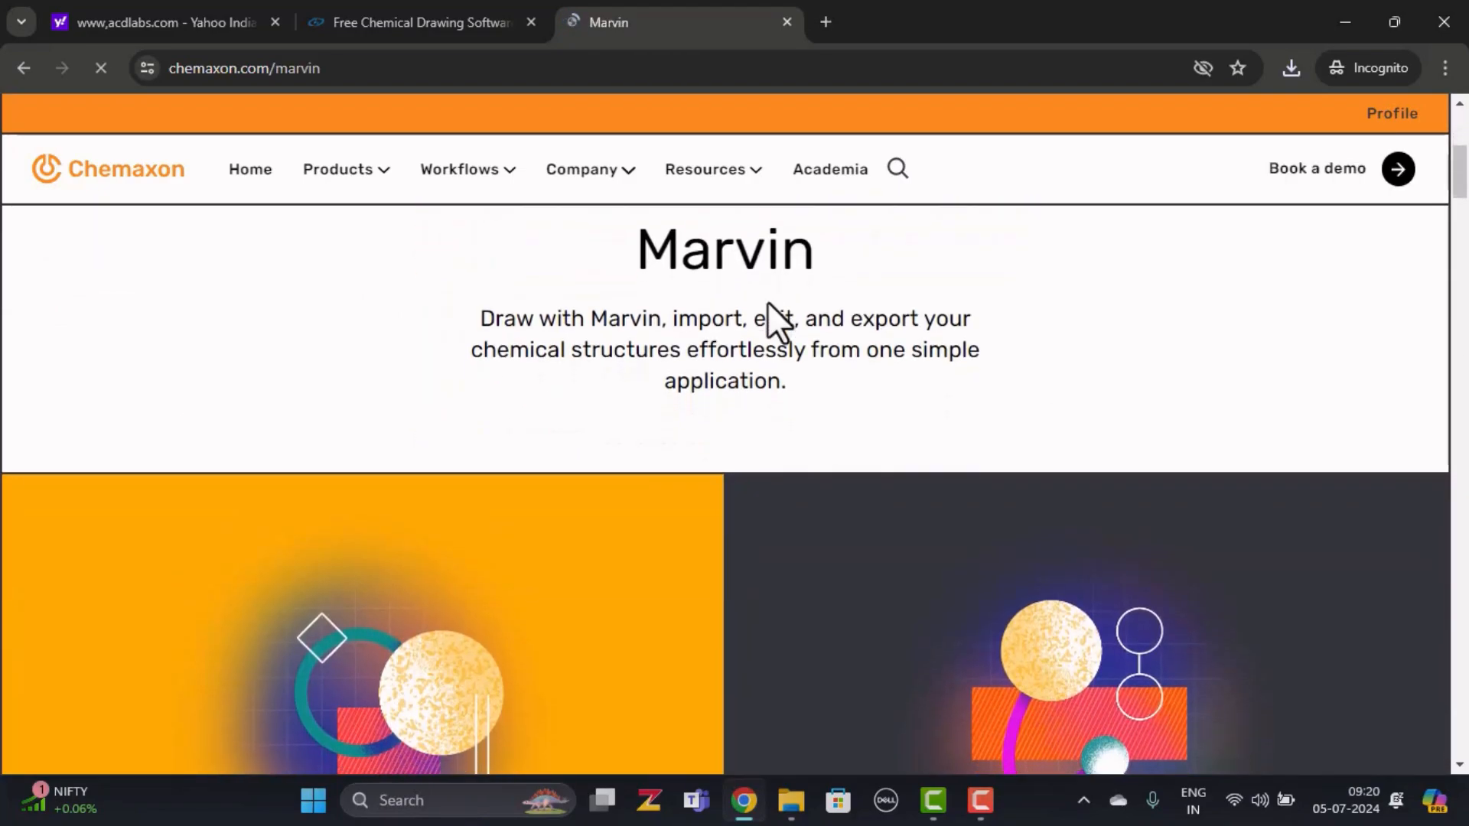
scroll(768, 302, "down", 7)
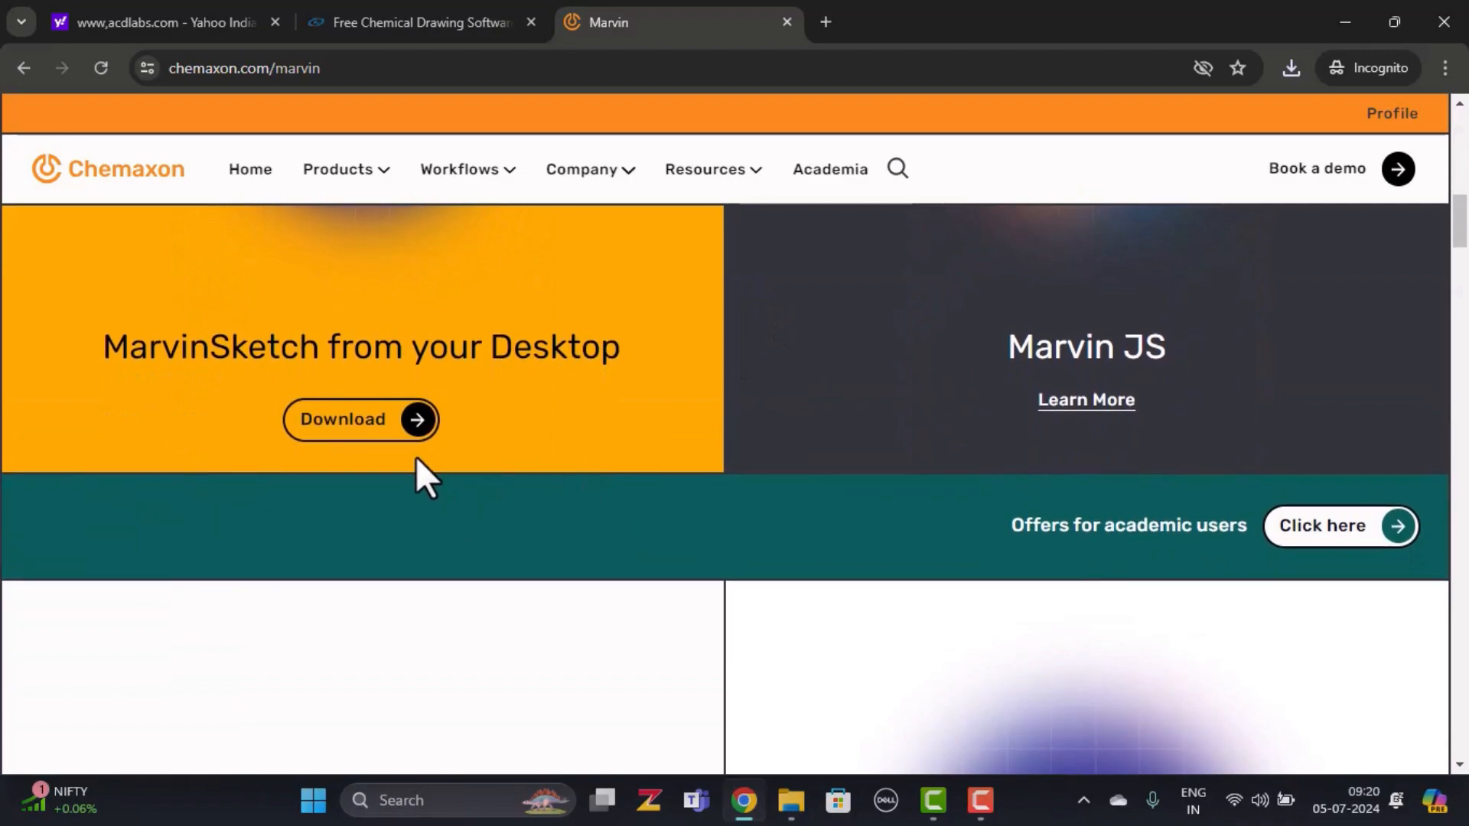
left_click(386, 420)
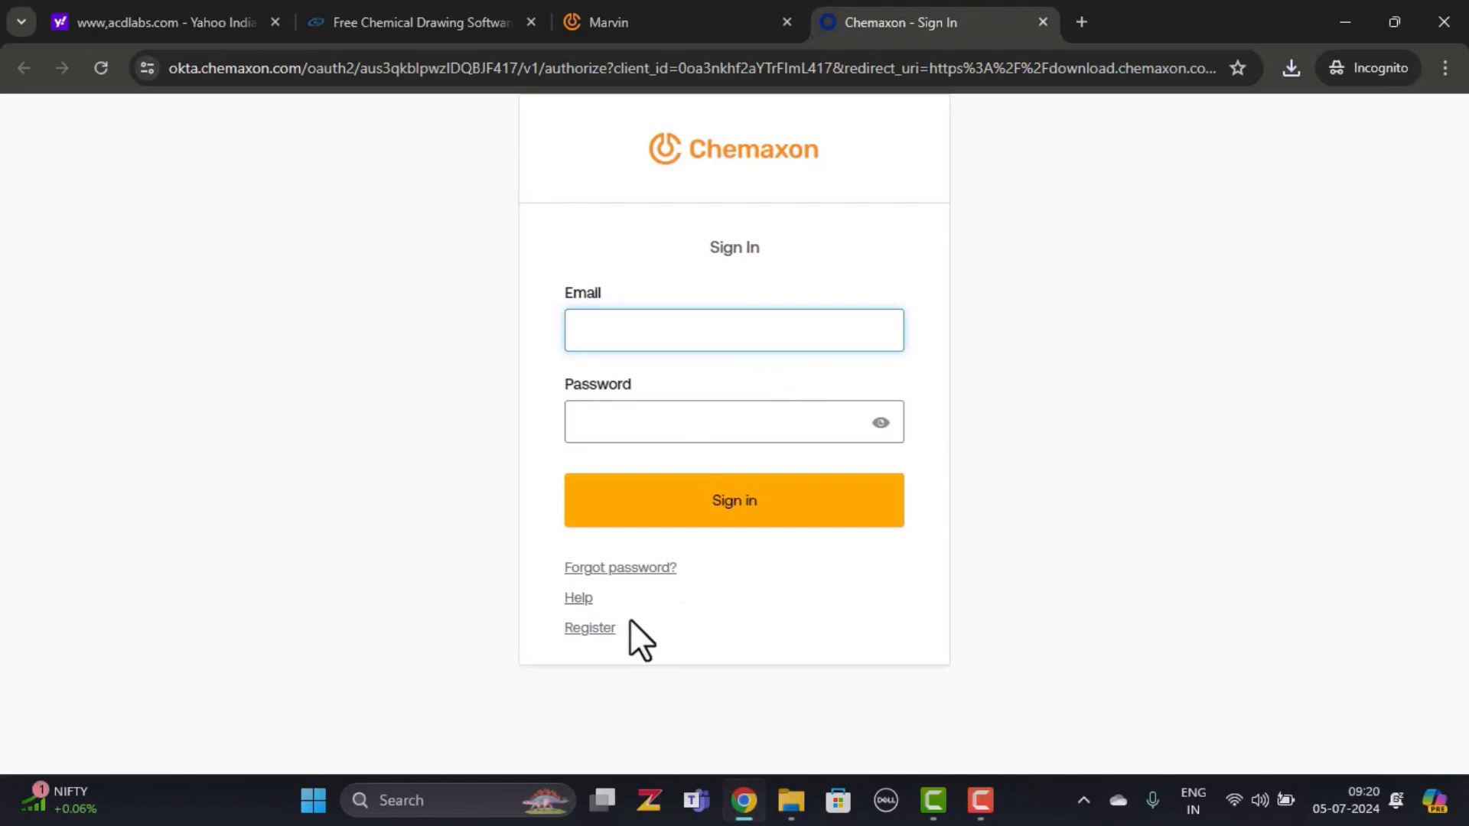
Look over the Chemaxon registration form, then return to the sign-in page
left_click(600, 629)
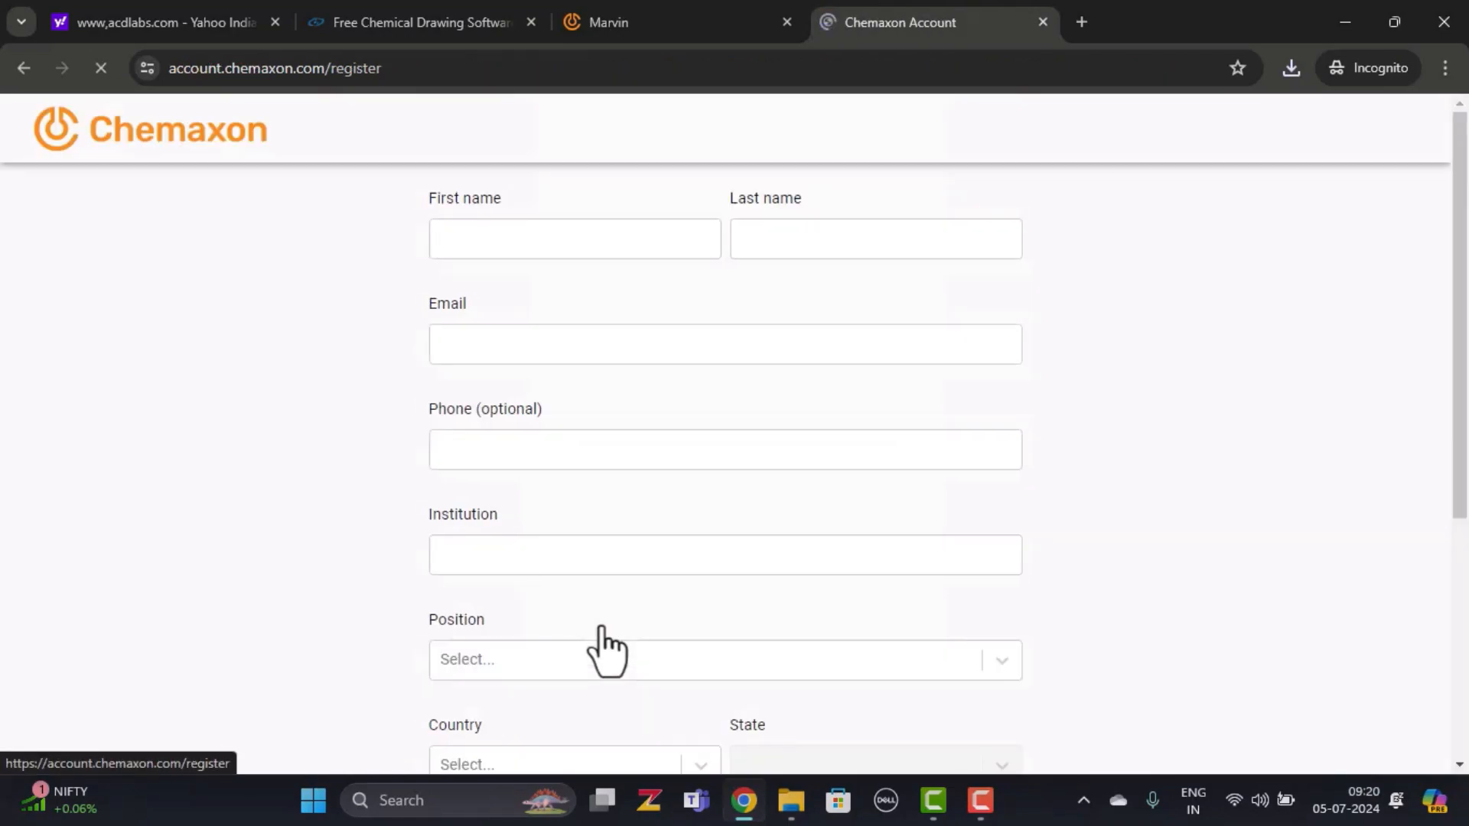
scroll(928, 396, "down", 1)
scroll(928, 396, "down", 5)
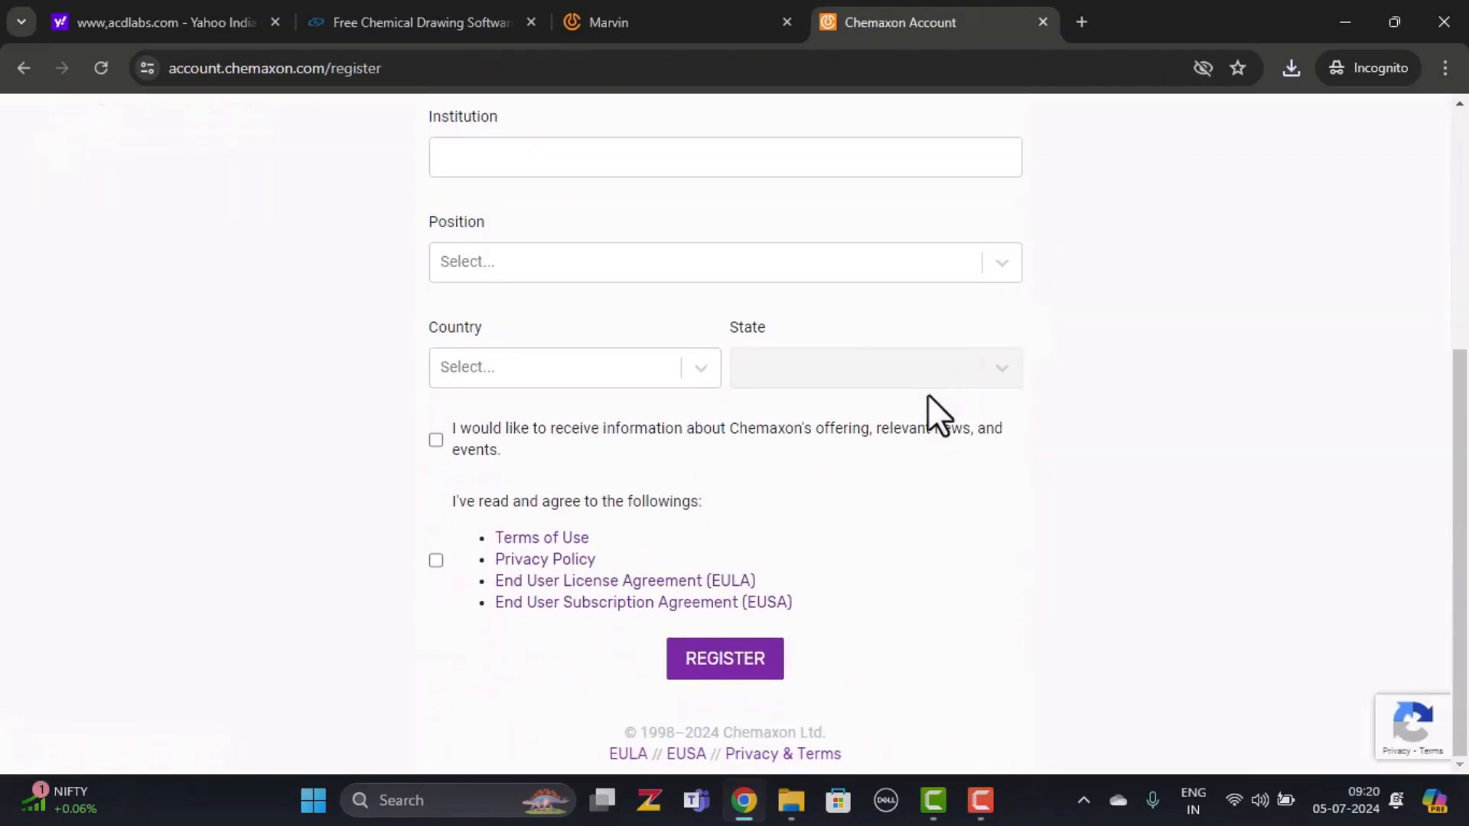
scroll(927, 396, "up", 5)
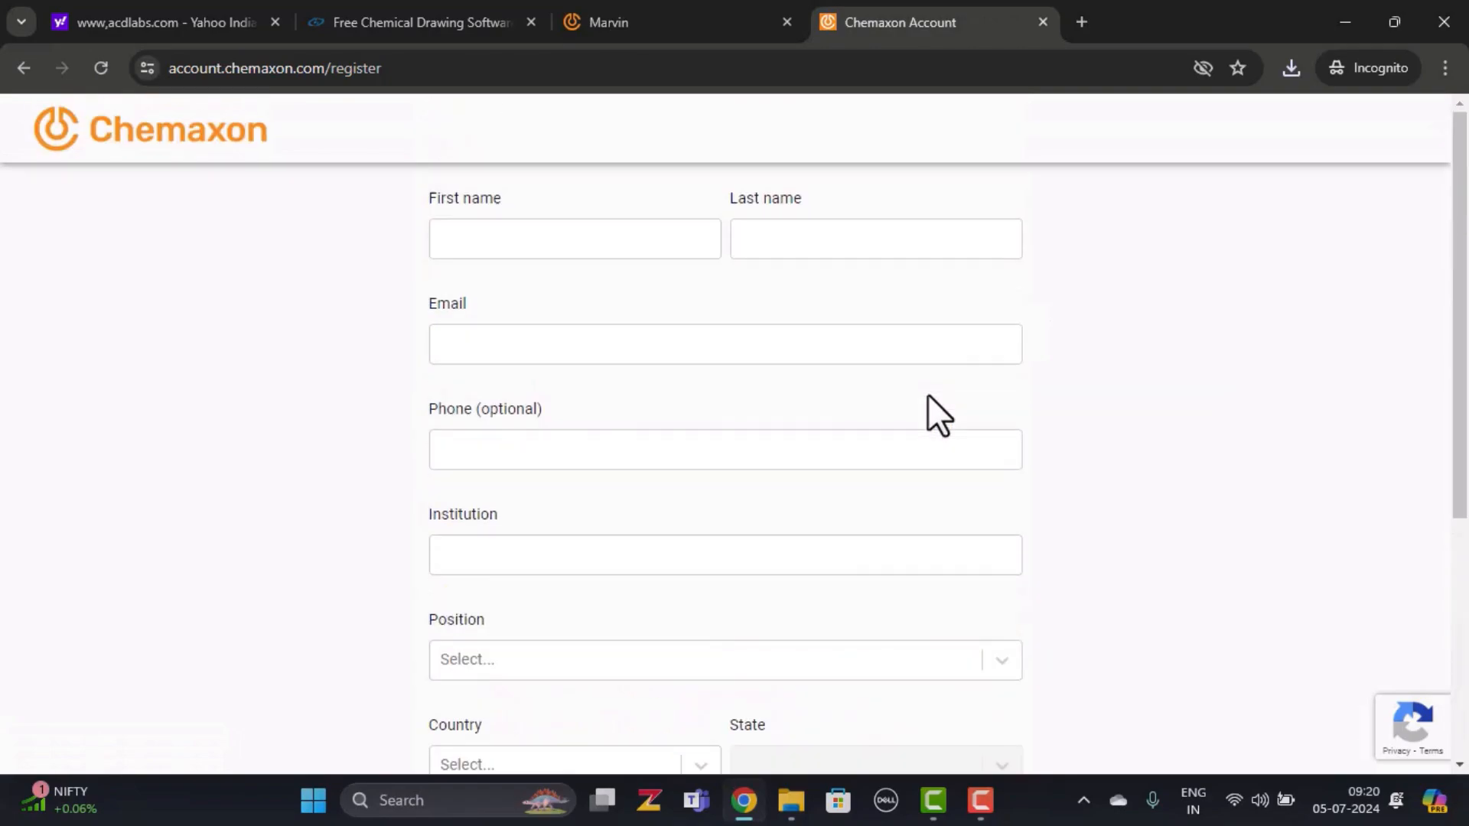
scroll(927, 393, "down", 3)
scroll(927, 393, "up", 3)
left_click(707, 25)
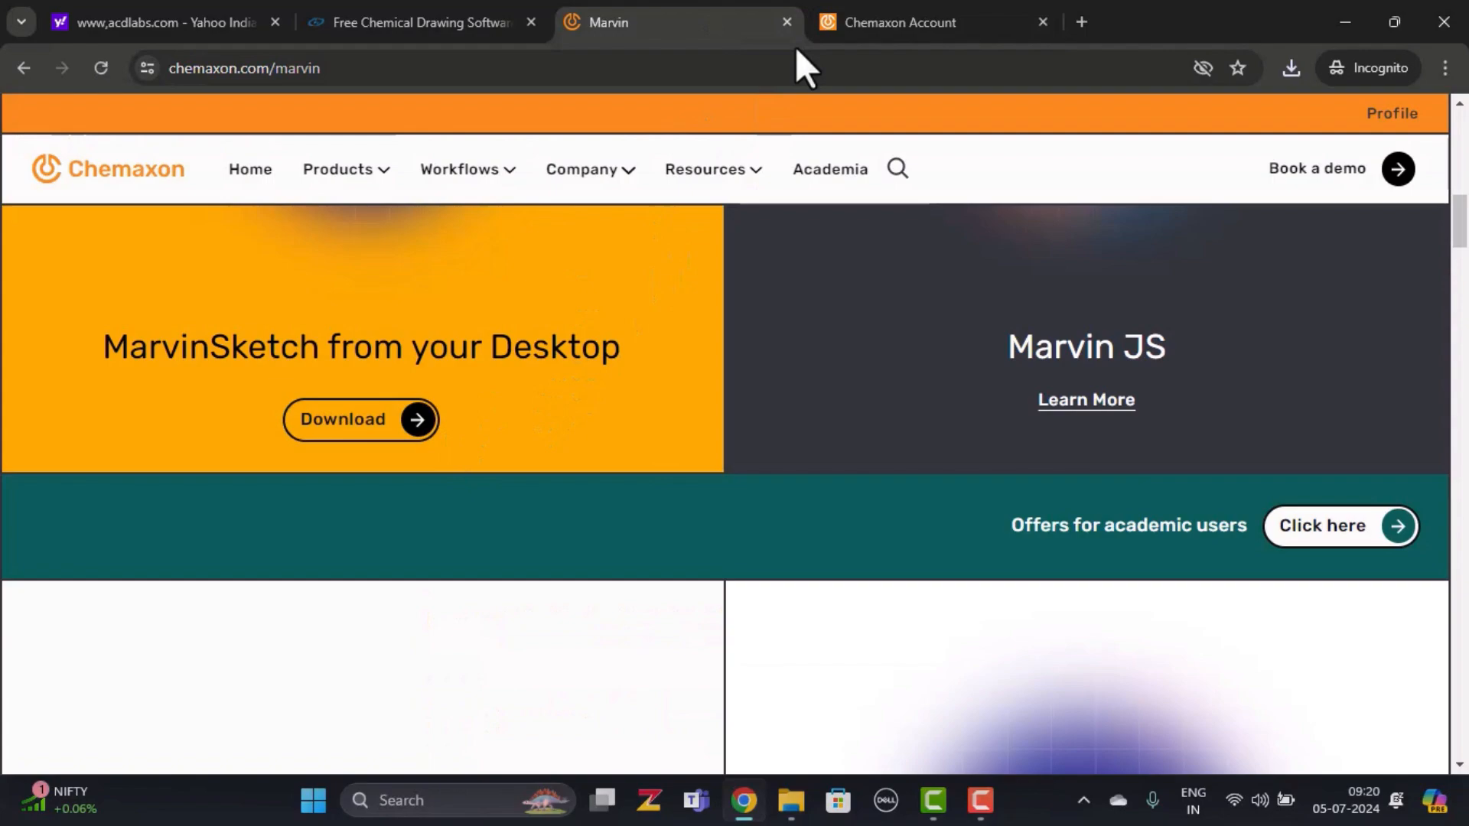
left_click(828, 21)
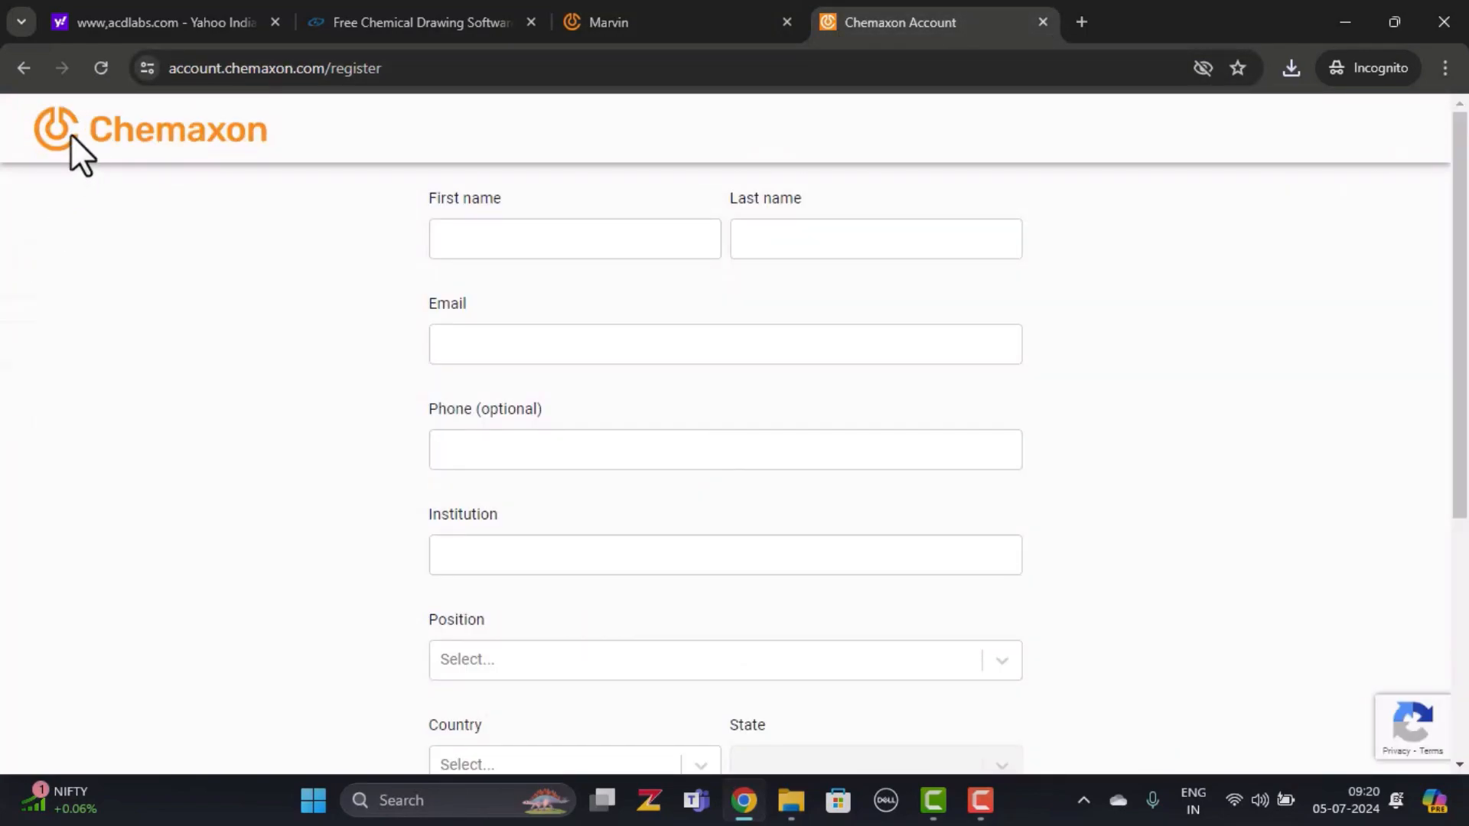
left_click(26, 69)
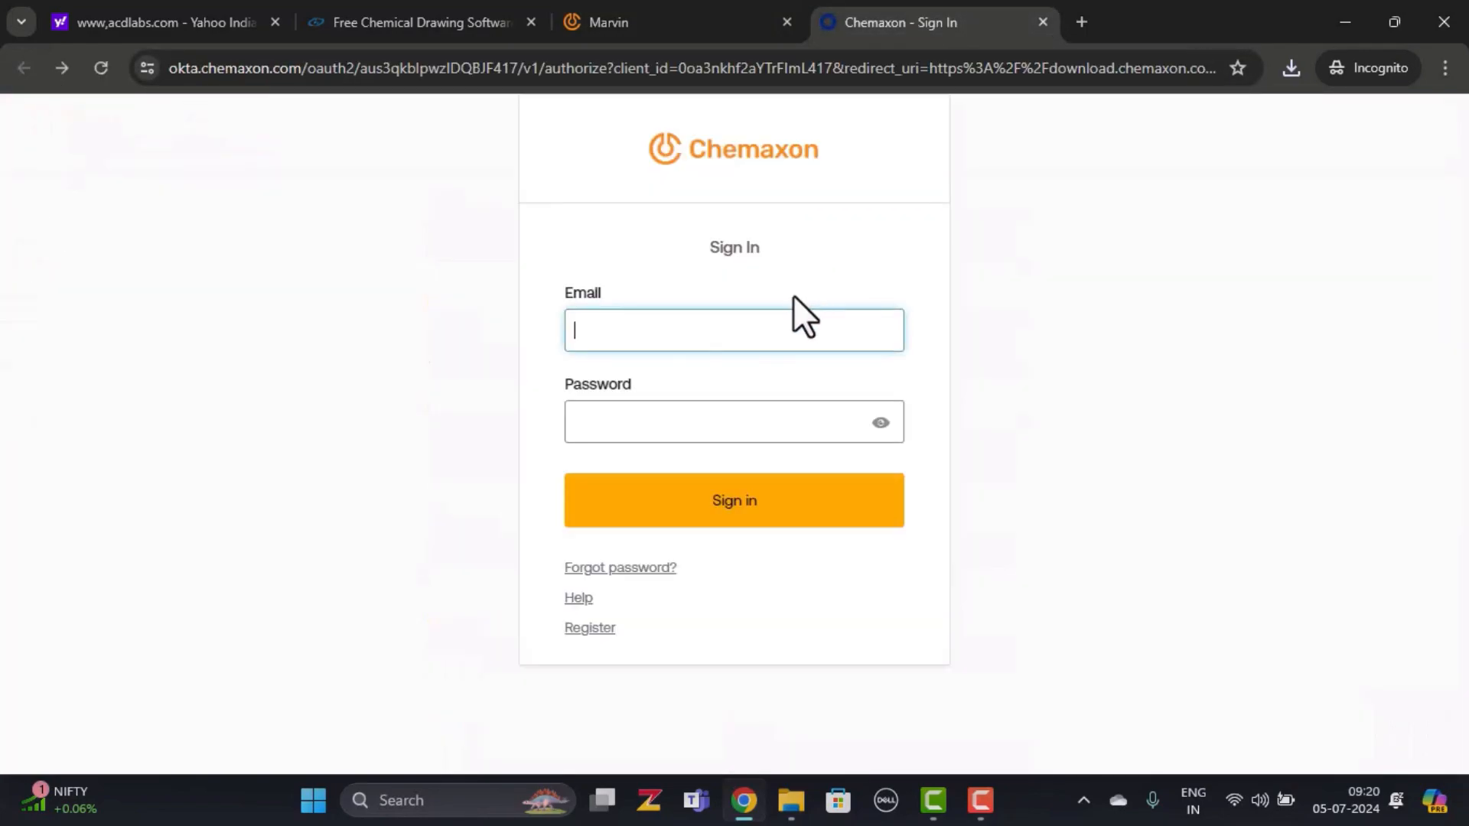
Sign in with the academic account e-mail and password
left_click(702, 329)
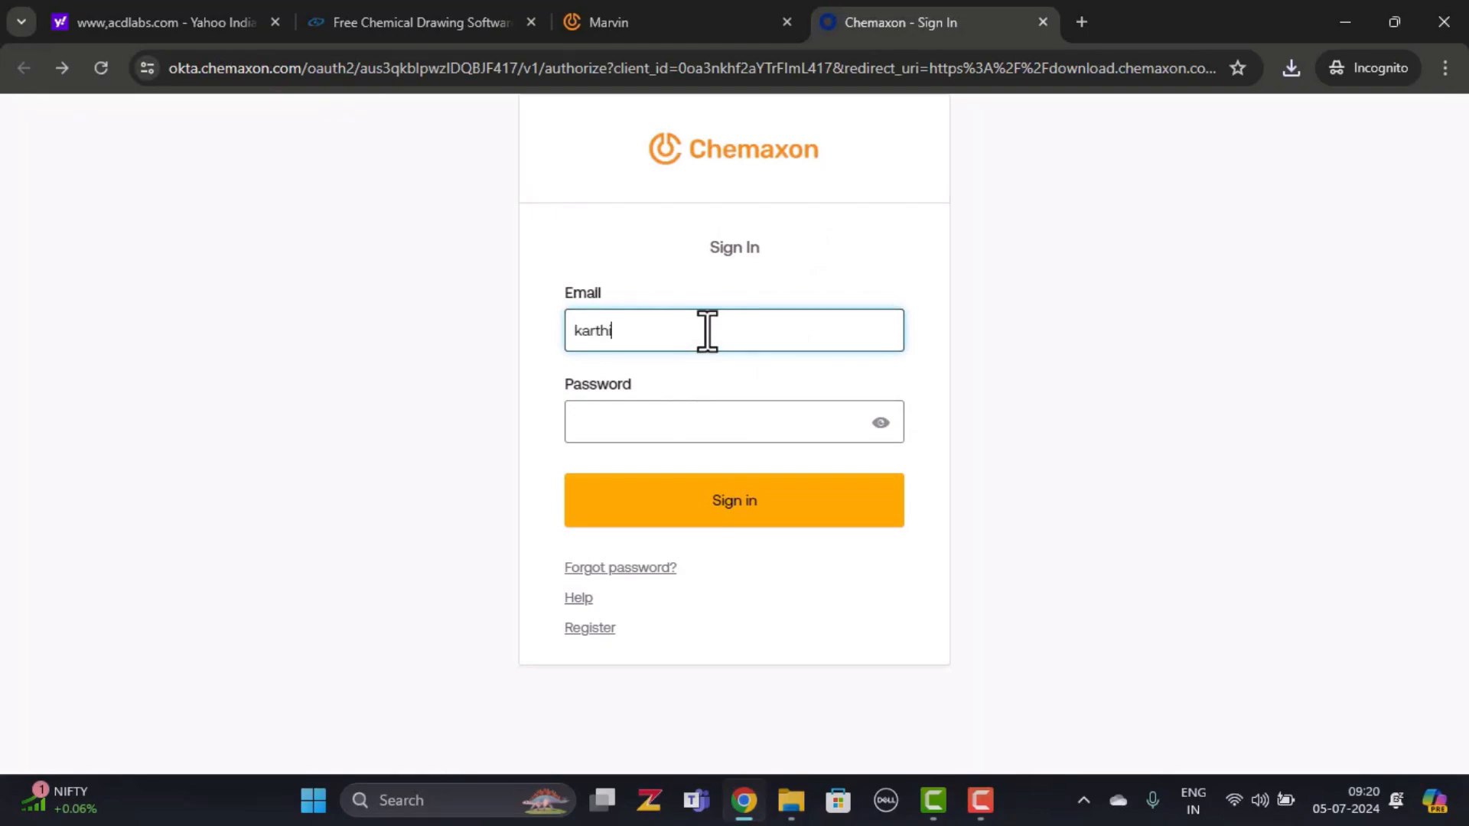
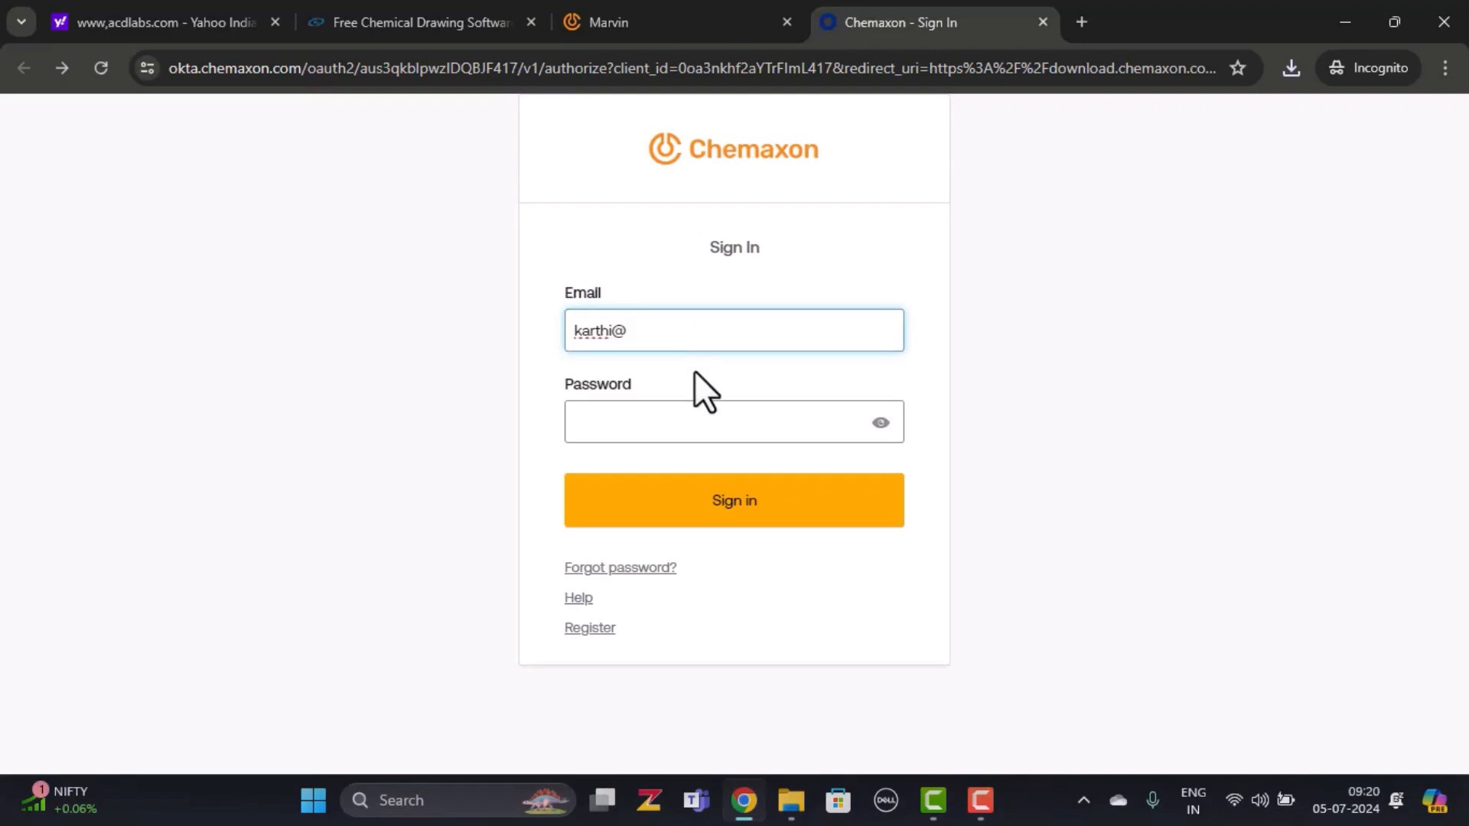
left_click(699, 423)
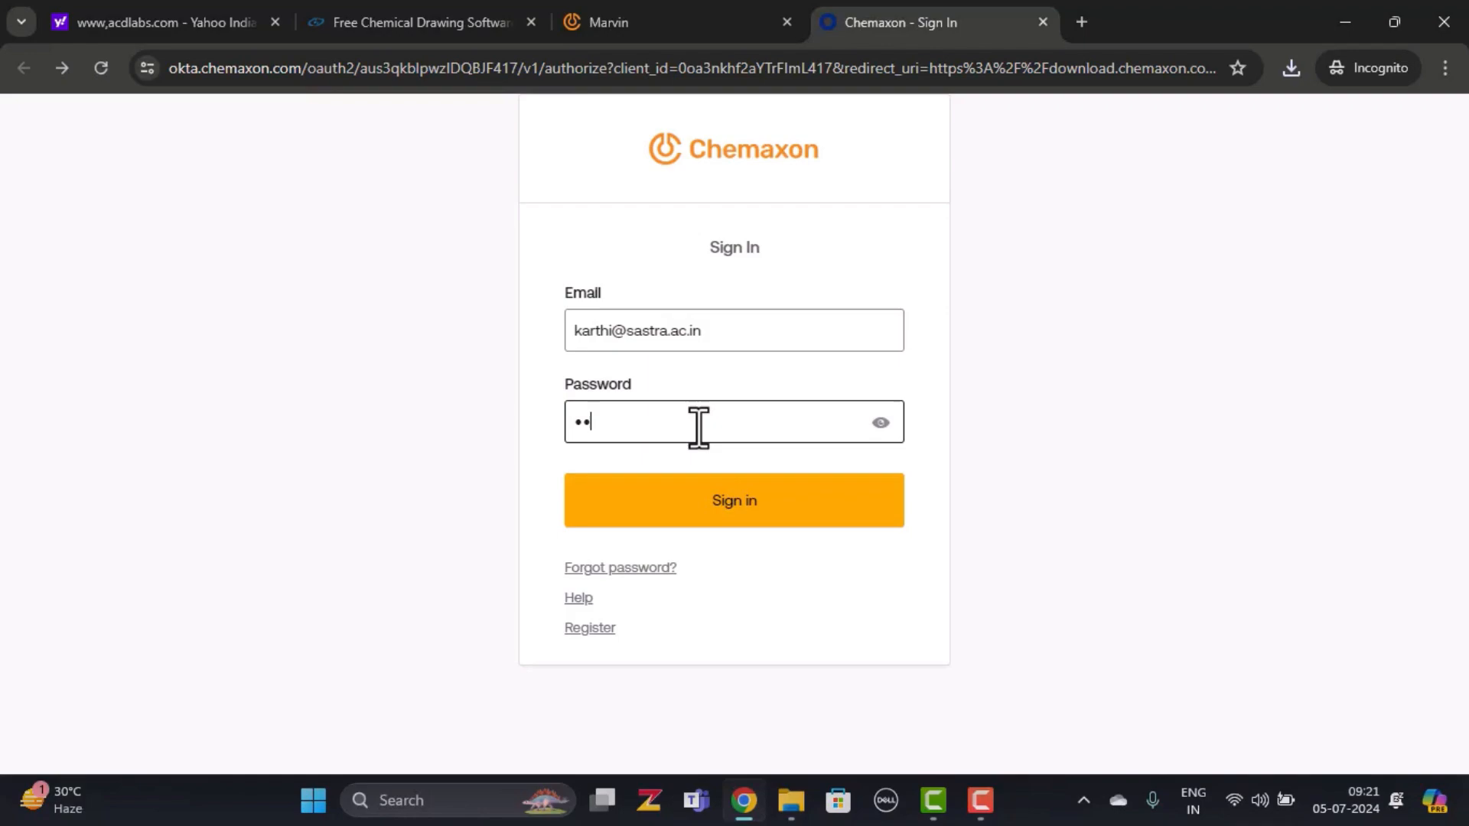
type("**********")
key("Return")
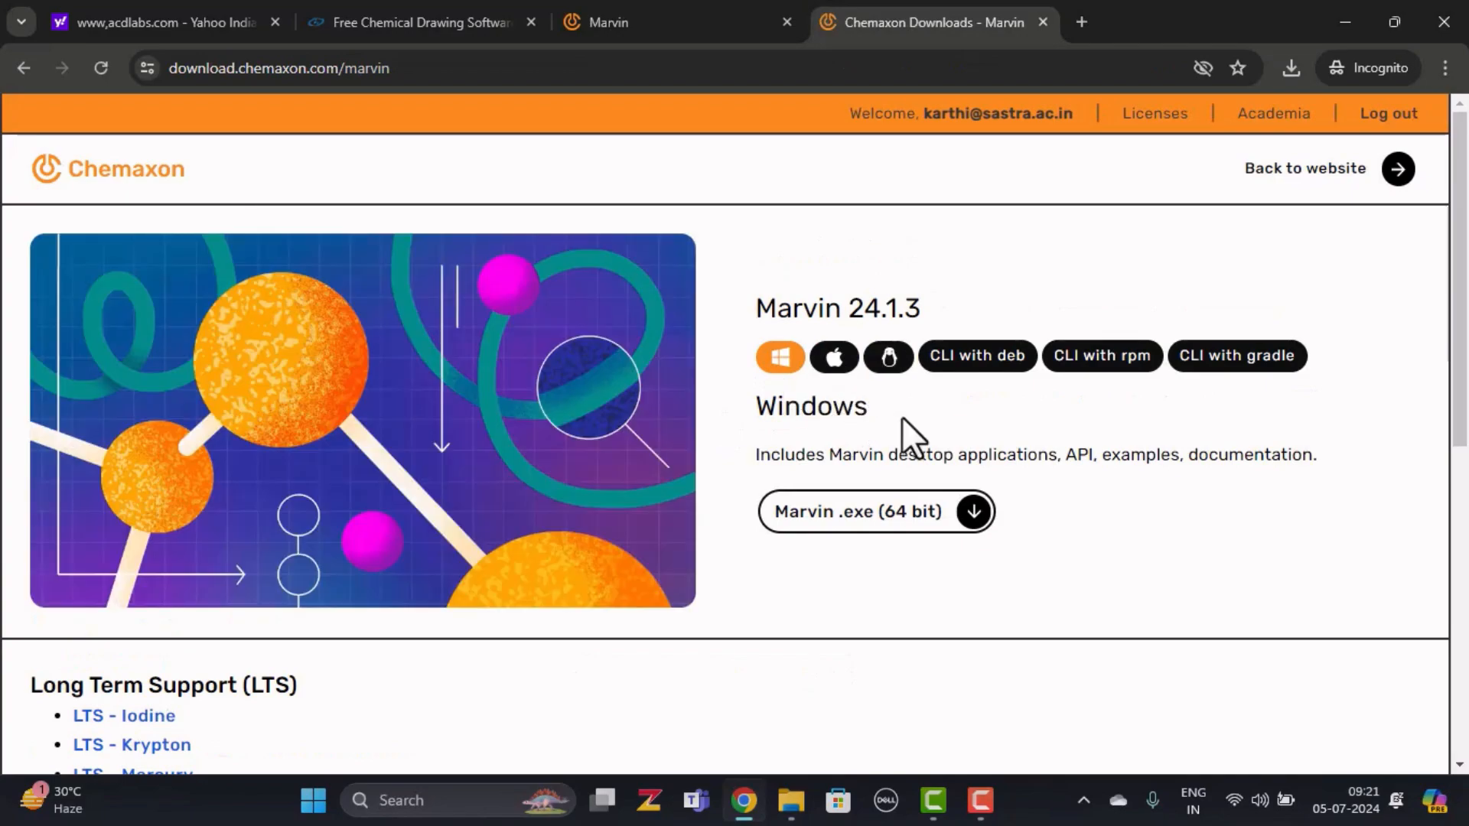
Save the Marvin .exe (64 bit) installer to the Desktop software folder
scroll(1079, 426, "down", 1)
scroll(1079, 428, "down", 1)
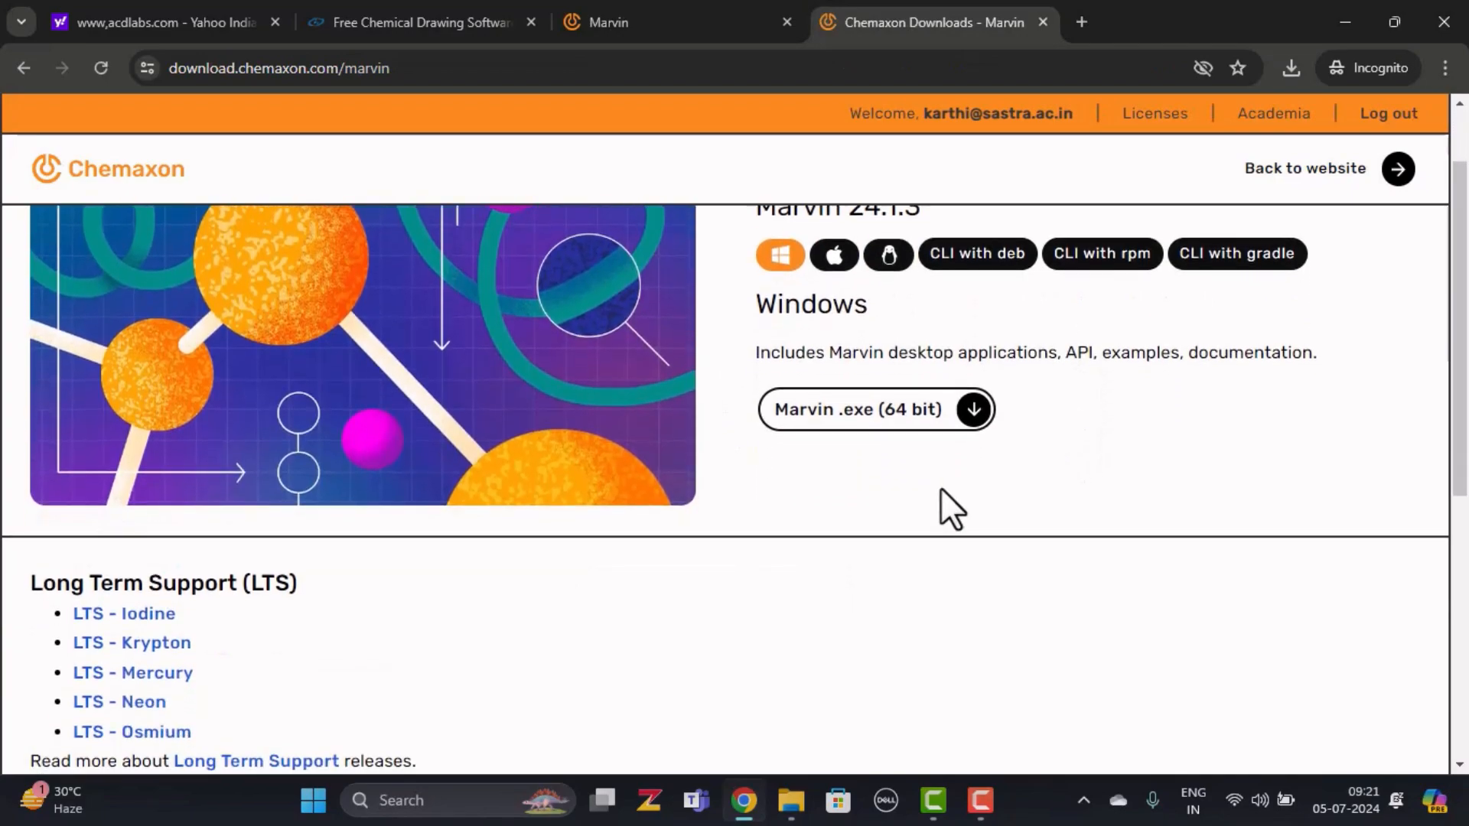
left_click(928, 420)
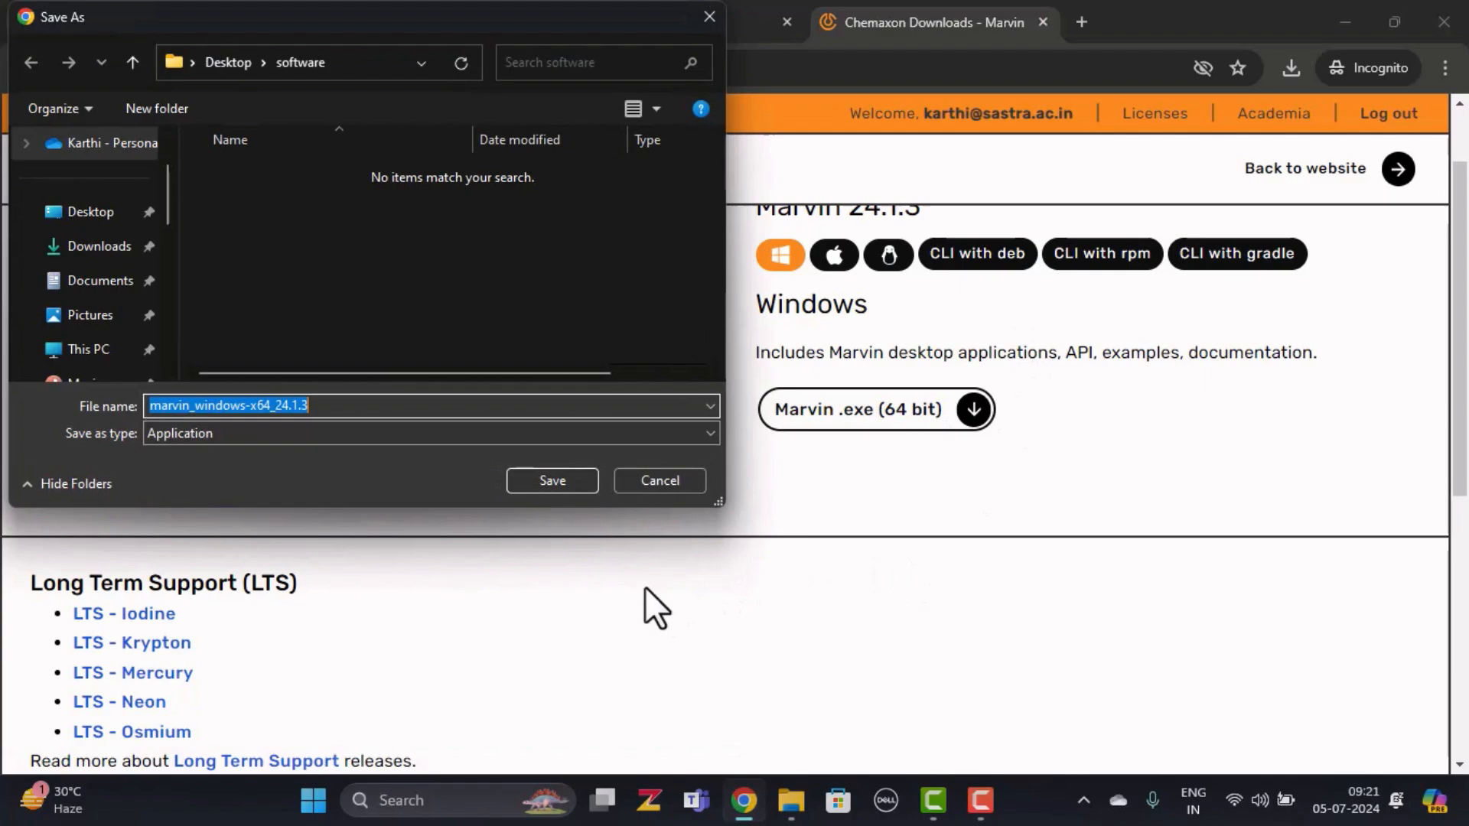
left_click(553, 481)
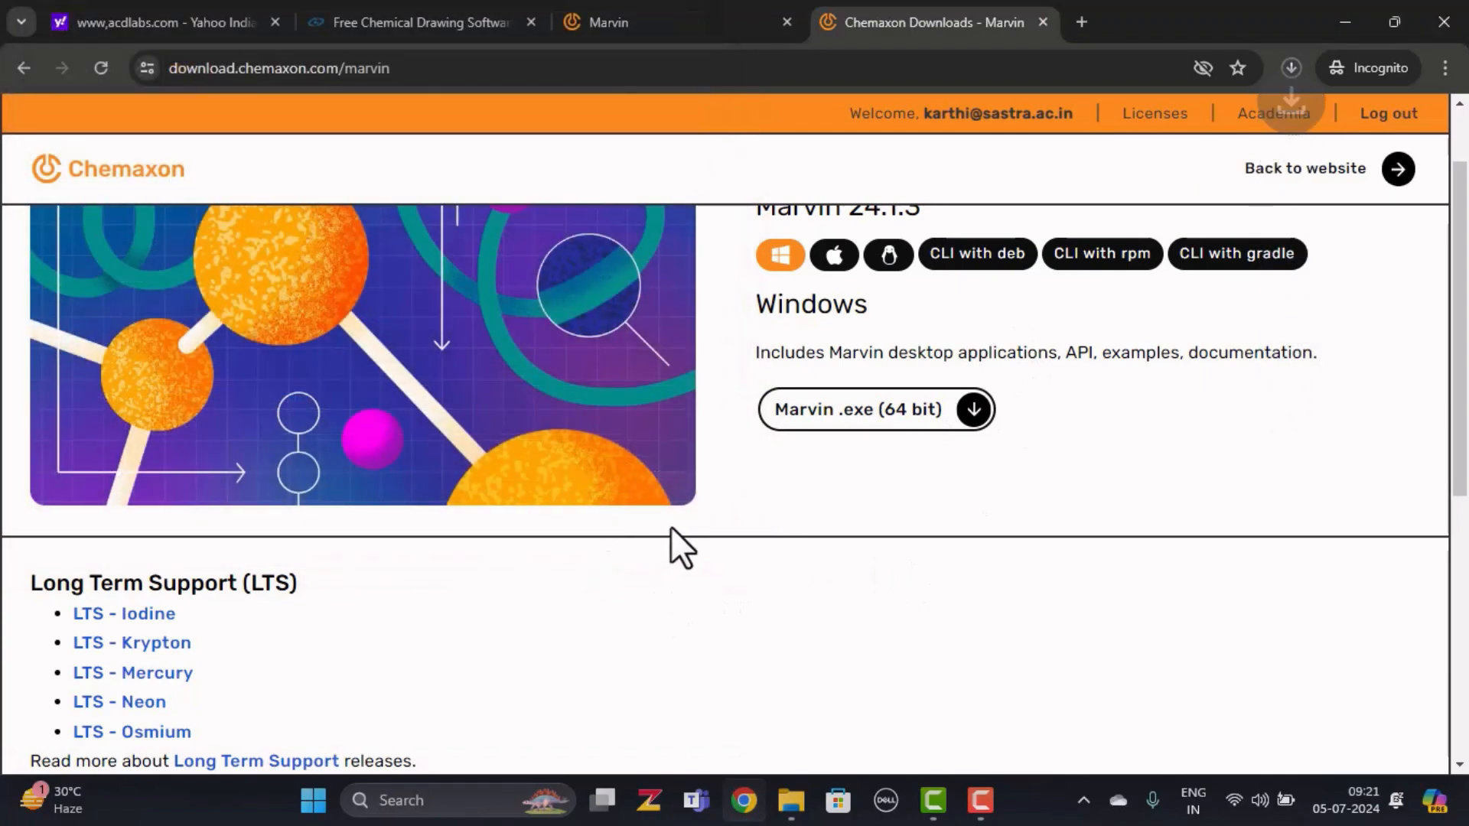
scroll(672, 527, "down", 5)
scroll(672, 528, "down", 1)
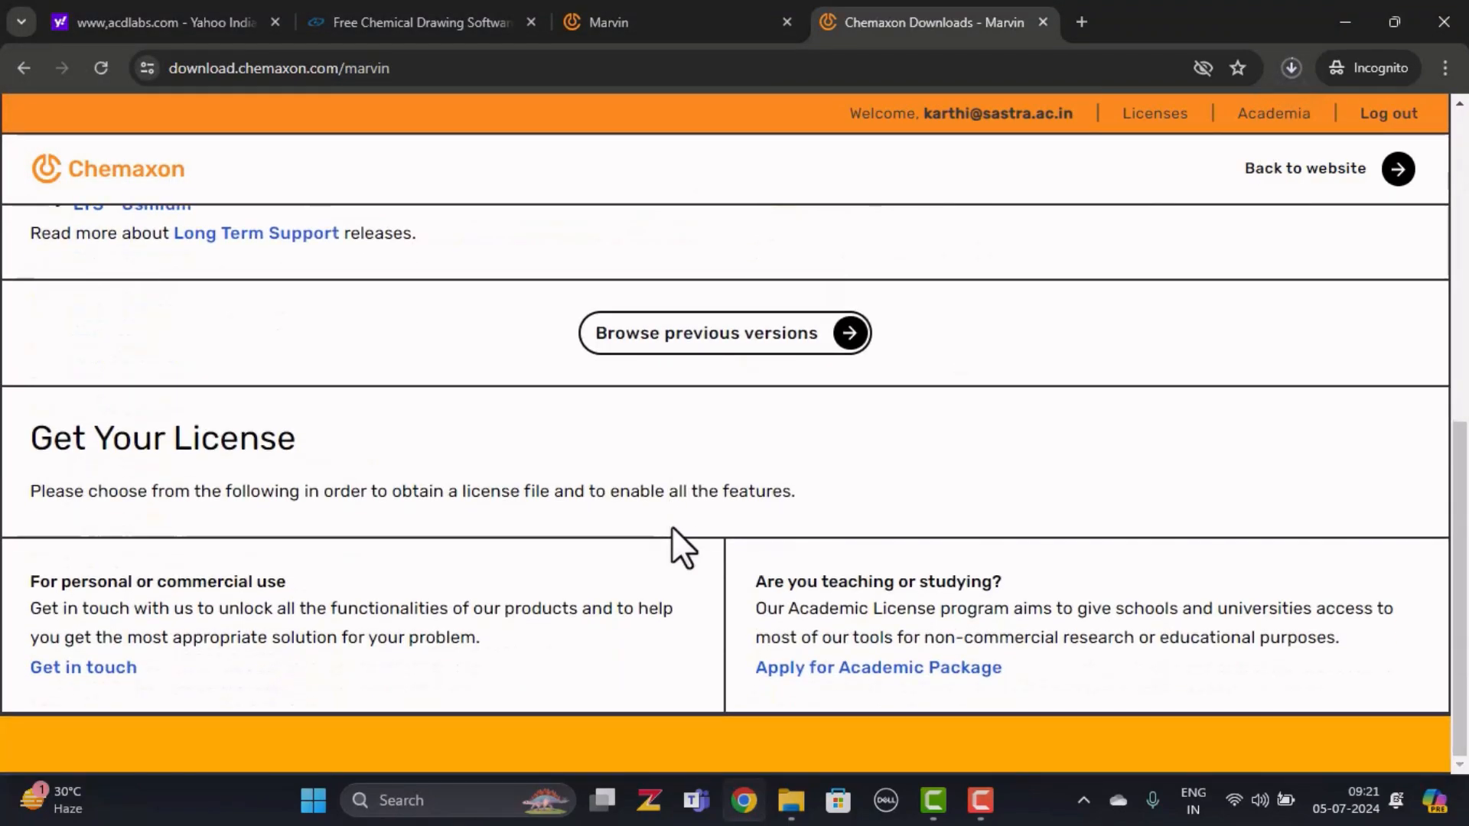
Open the Academic Package options and the Research License details
left_click(809, 671)
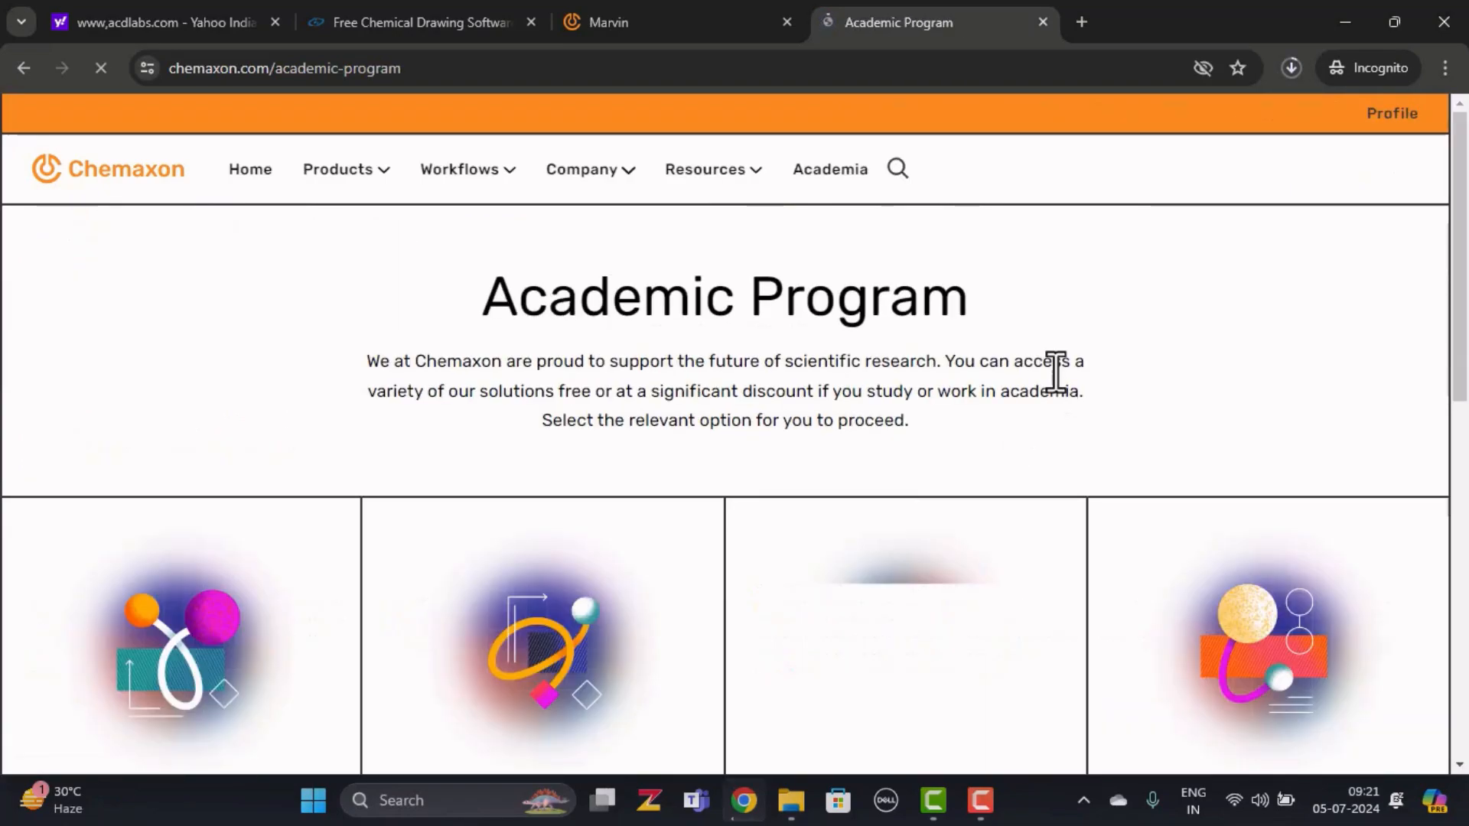
scroll(1062, 370, "down", 4)
scroll(1062, 366, "down", 1)
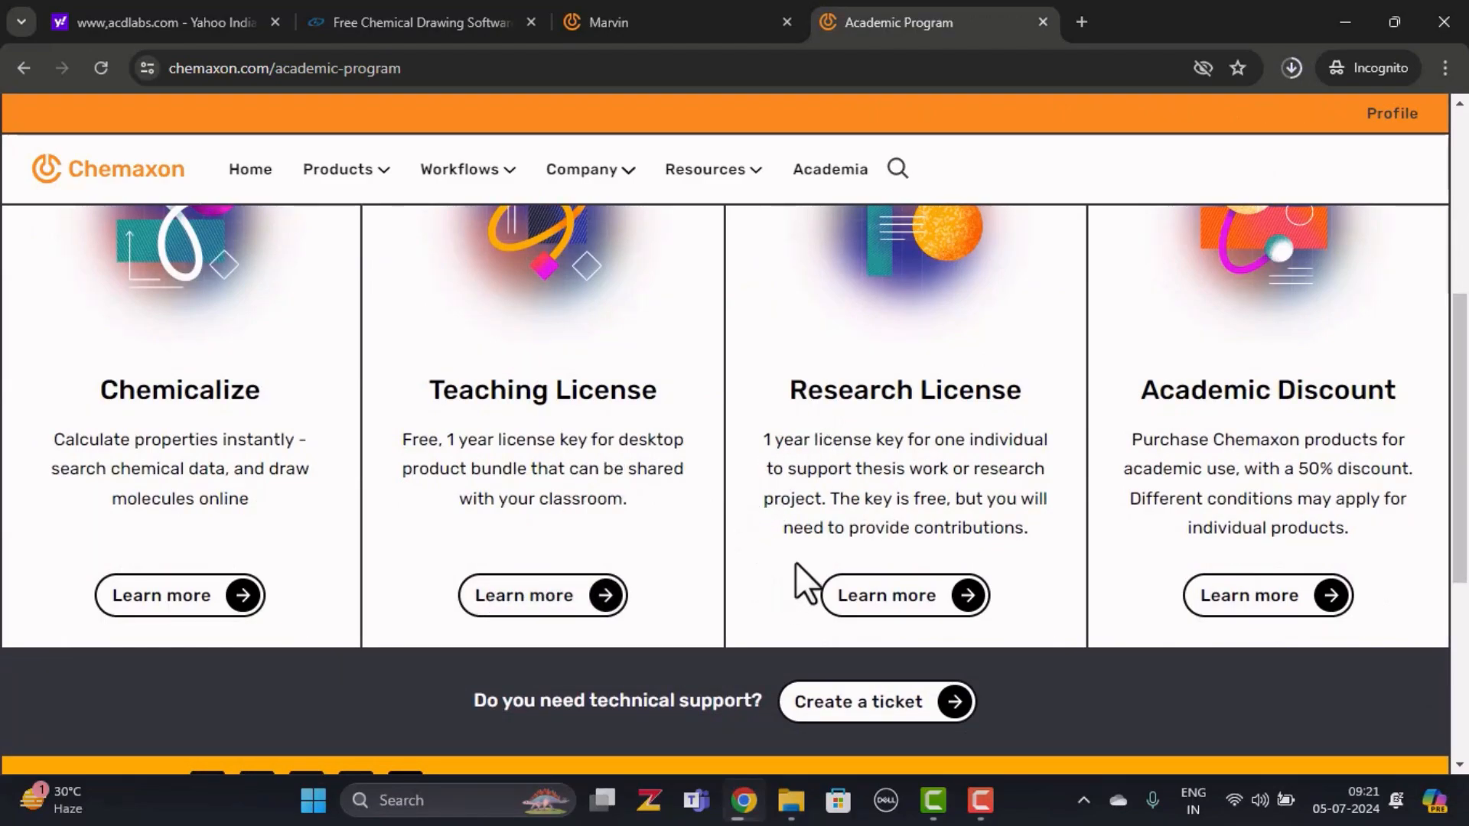
left_click(888, 601)
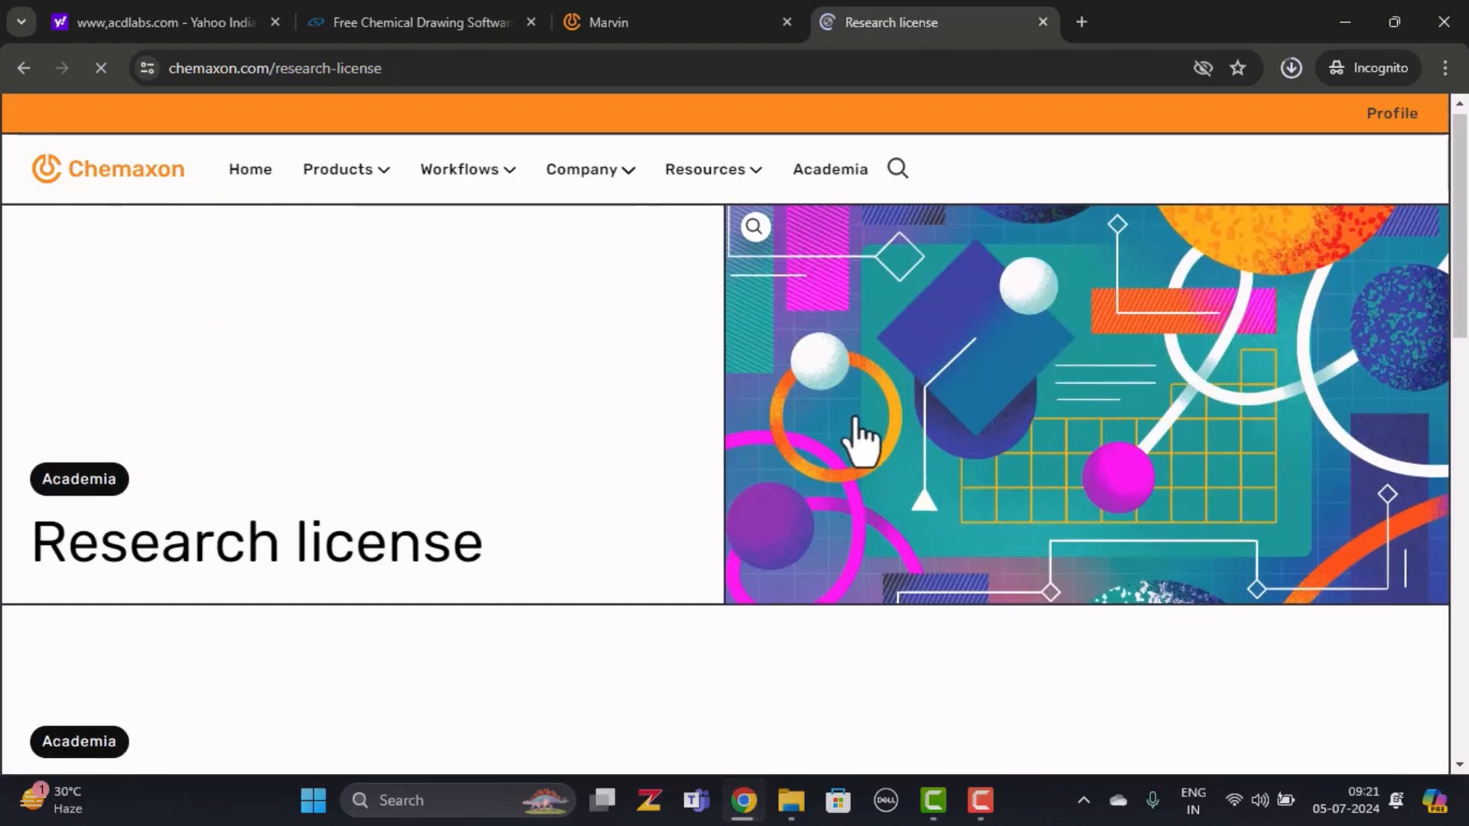
scroll(855, 417, "down", 10)
scroll(855, 415, "up", 3)
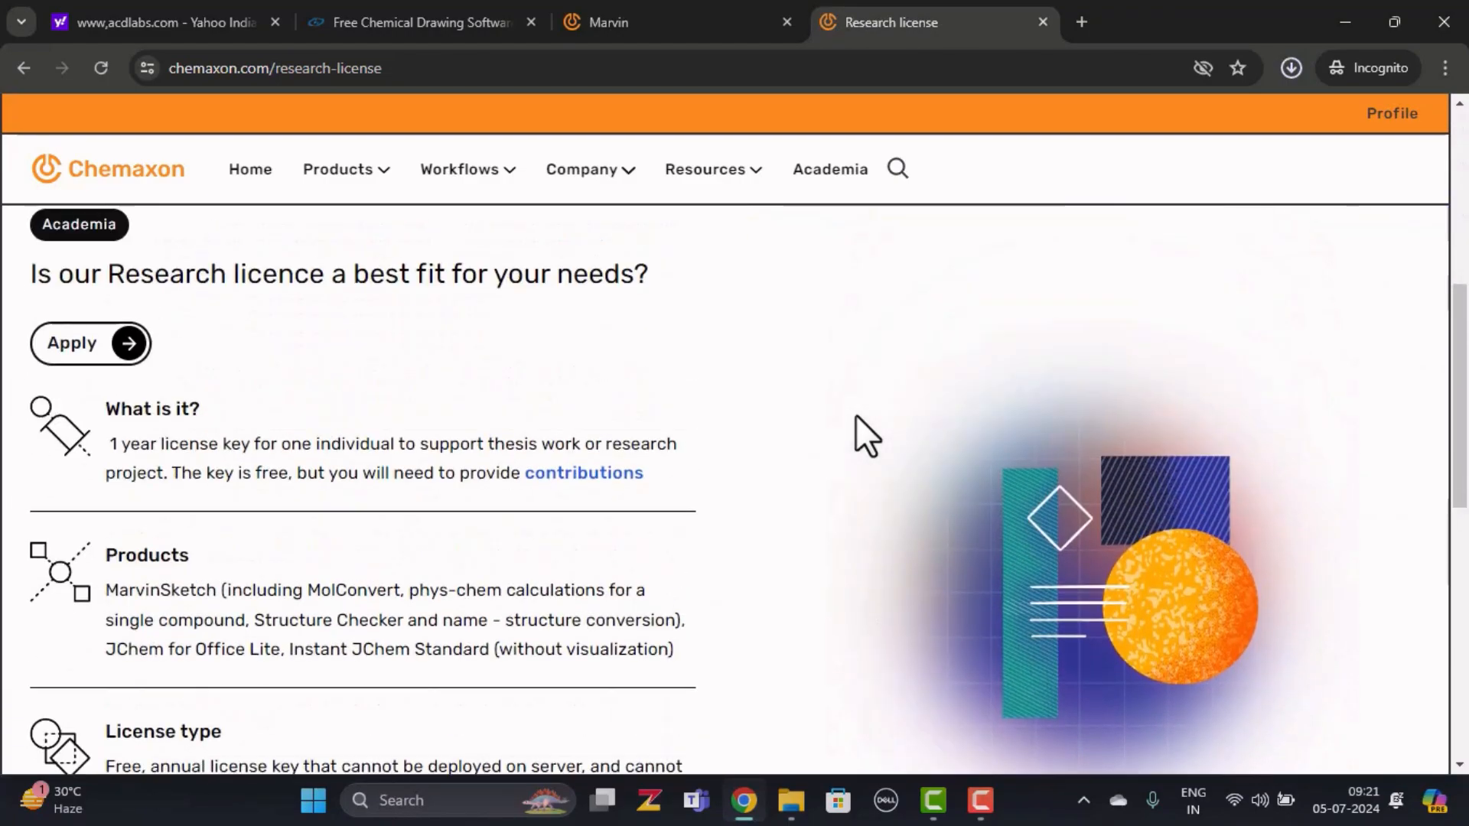
scroll(856, 415, "up", 1)
Apply for the Research License and review the accepted application page
left_click(90, 443)
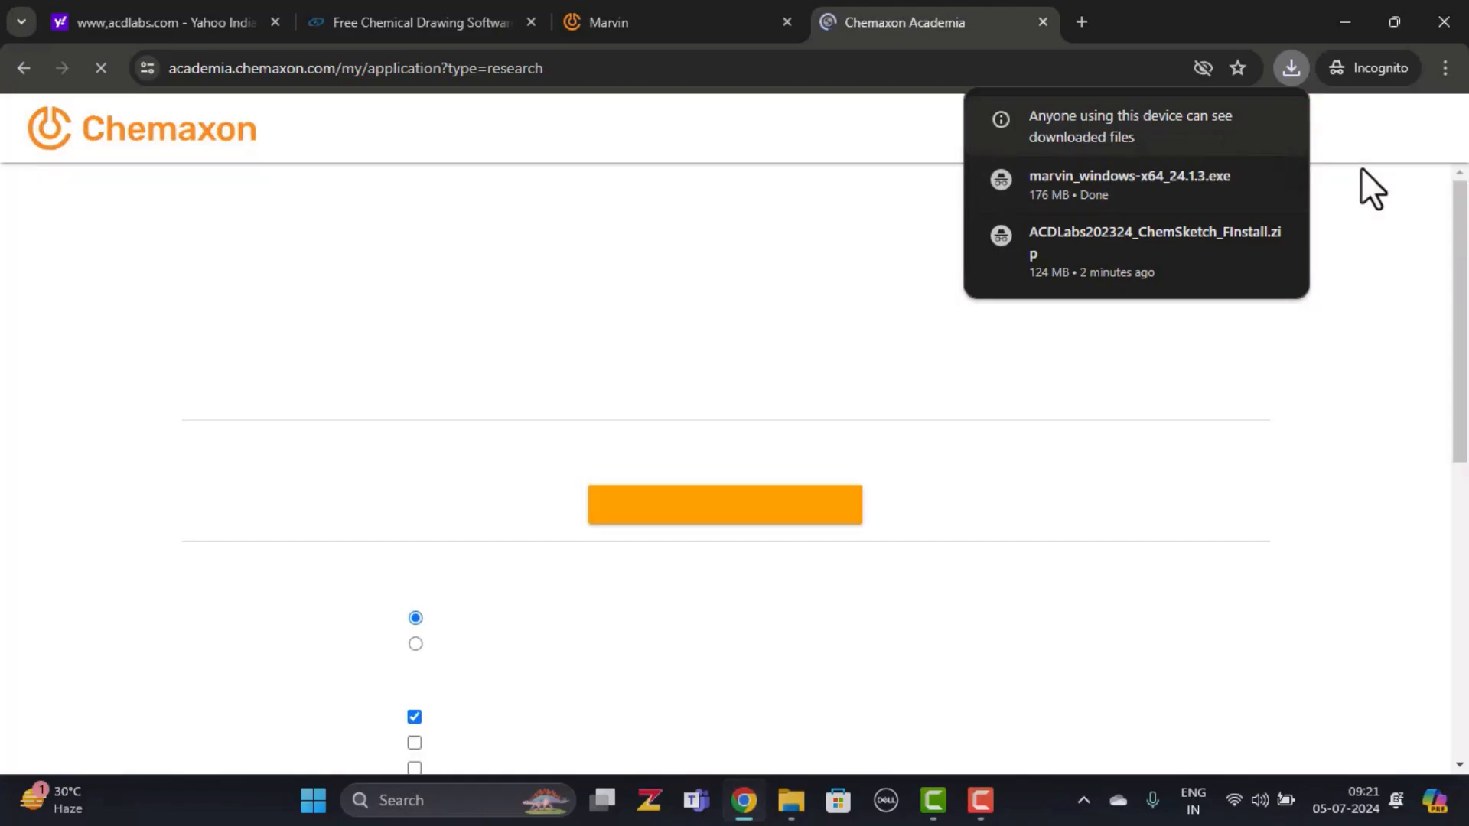
scroll(919, 513, "down", 3)
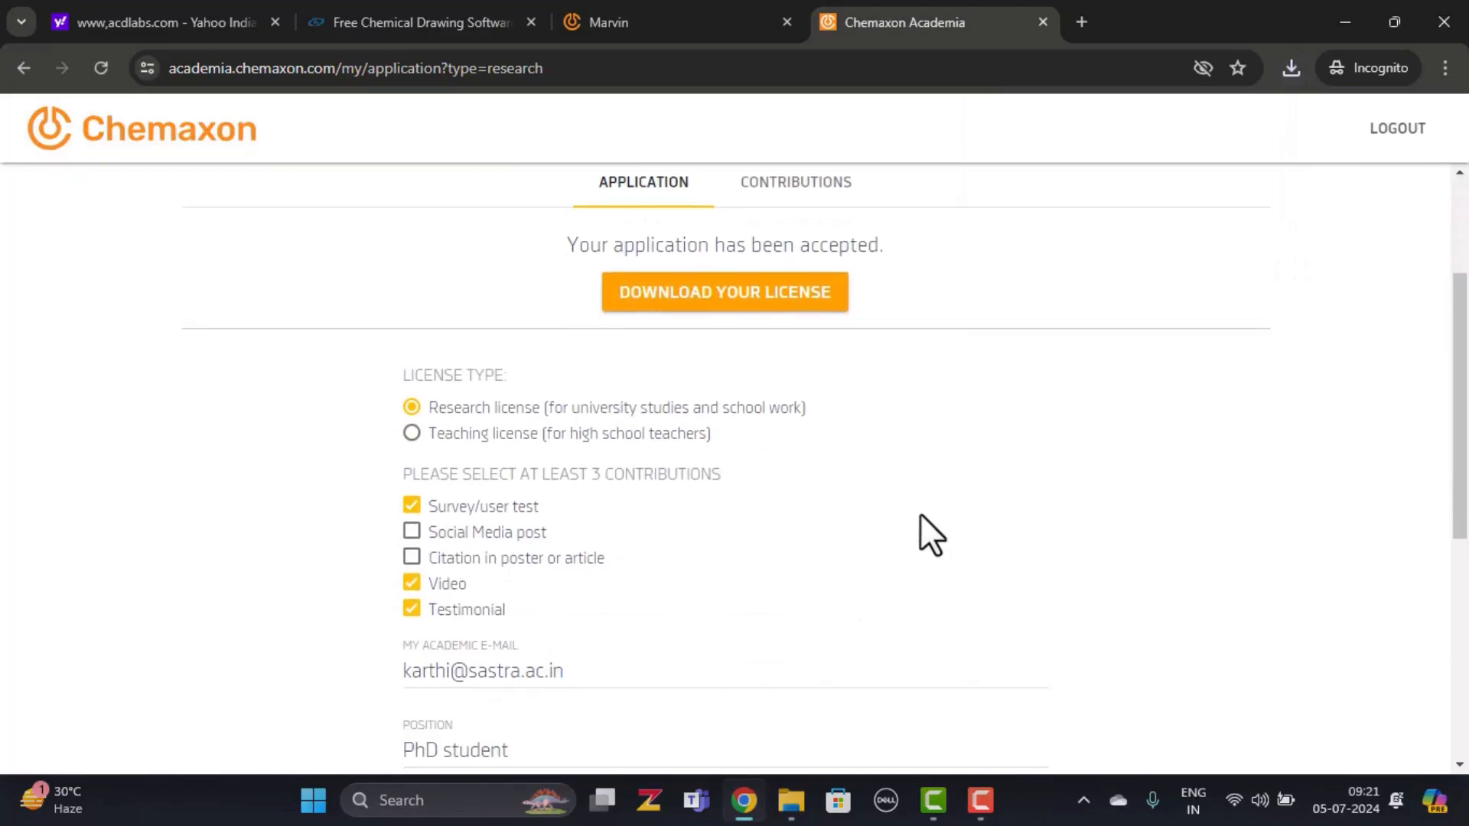
scroll(886, 513, "down", 5)
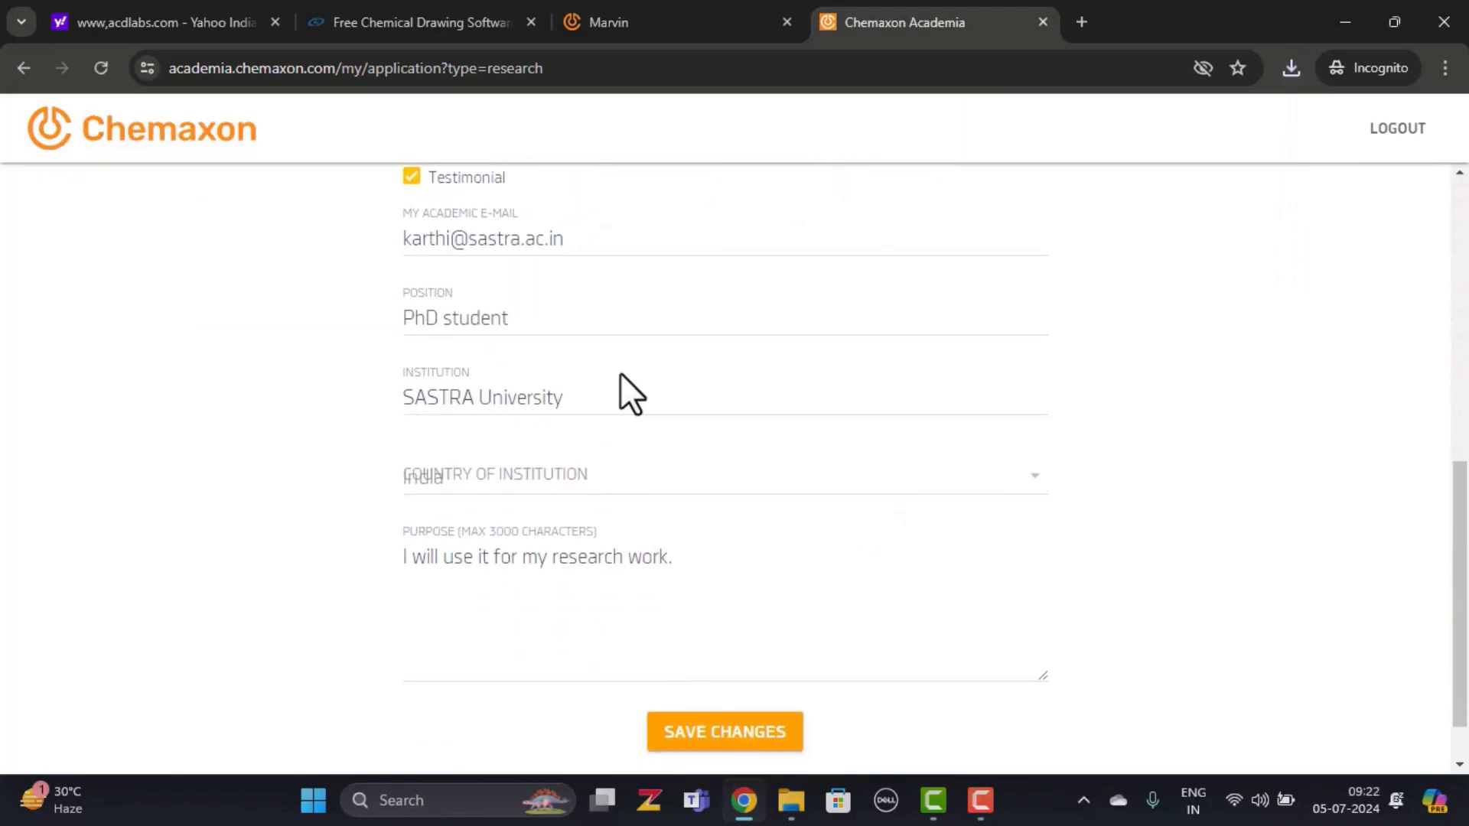
scroll(804, 610, "up", 5)
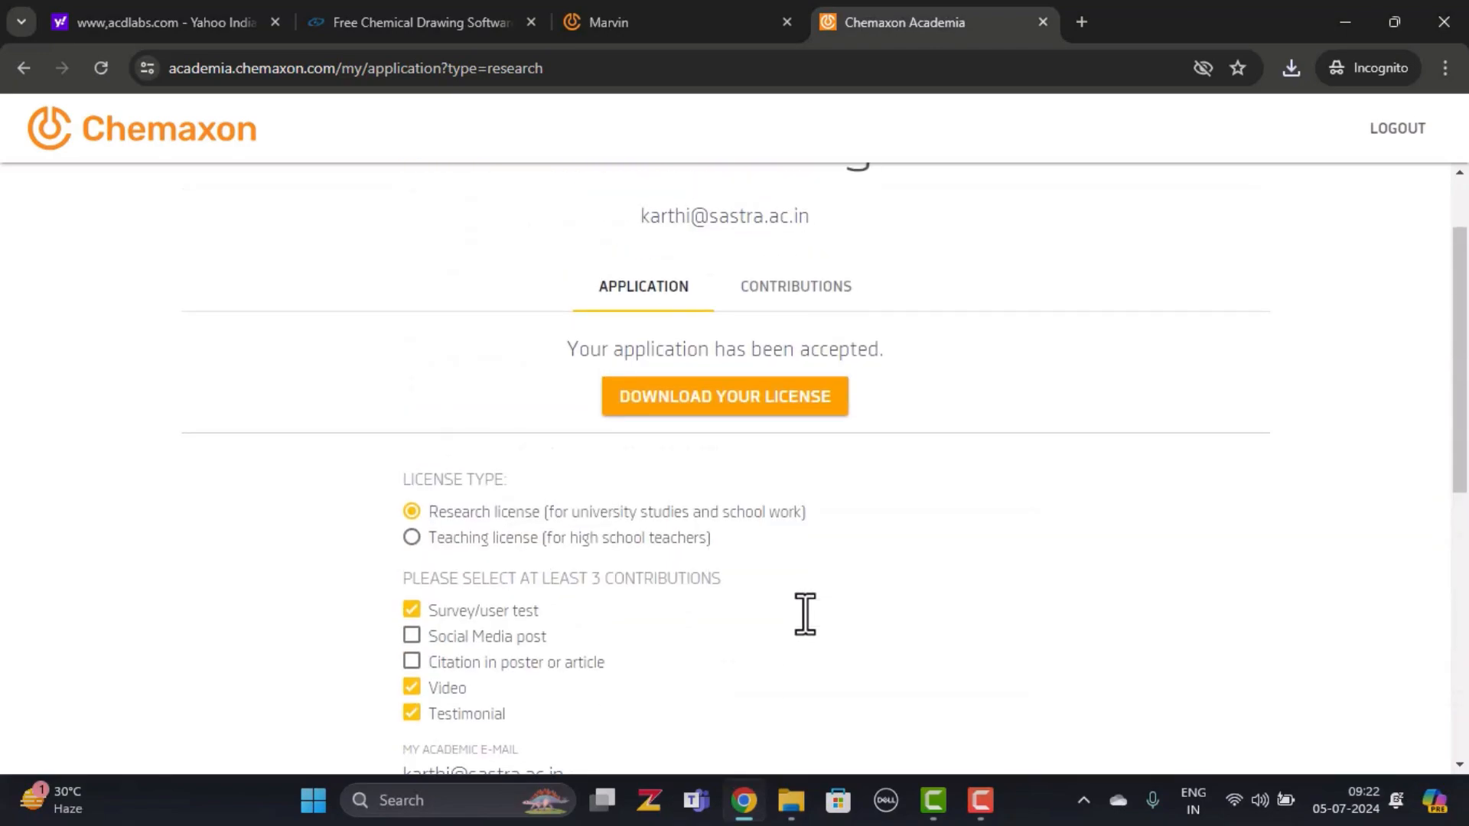
scroll(801, 612, "up", 2)
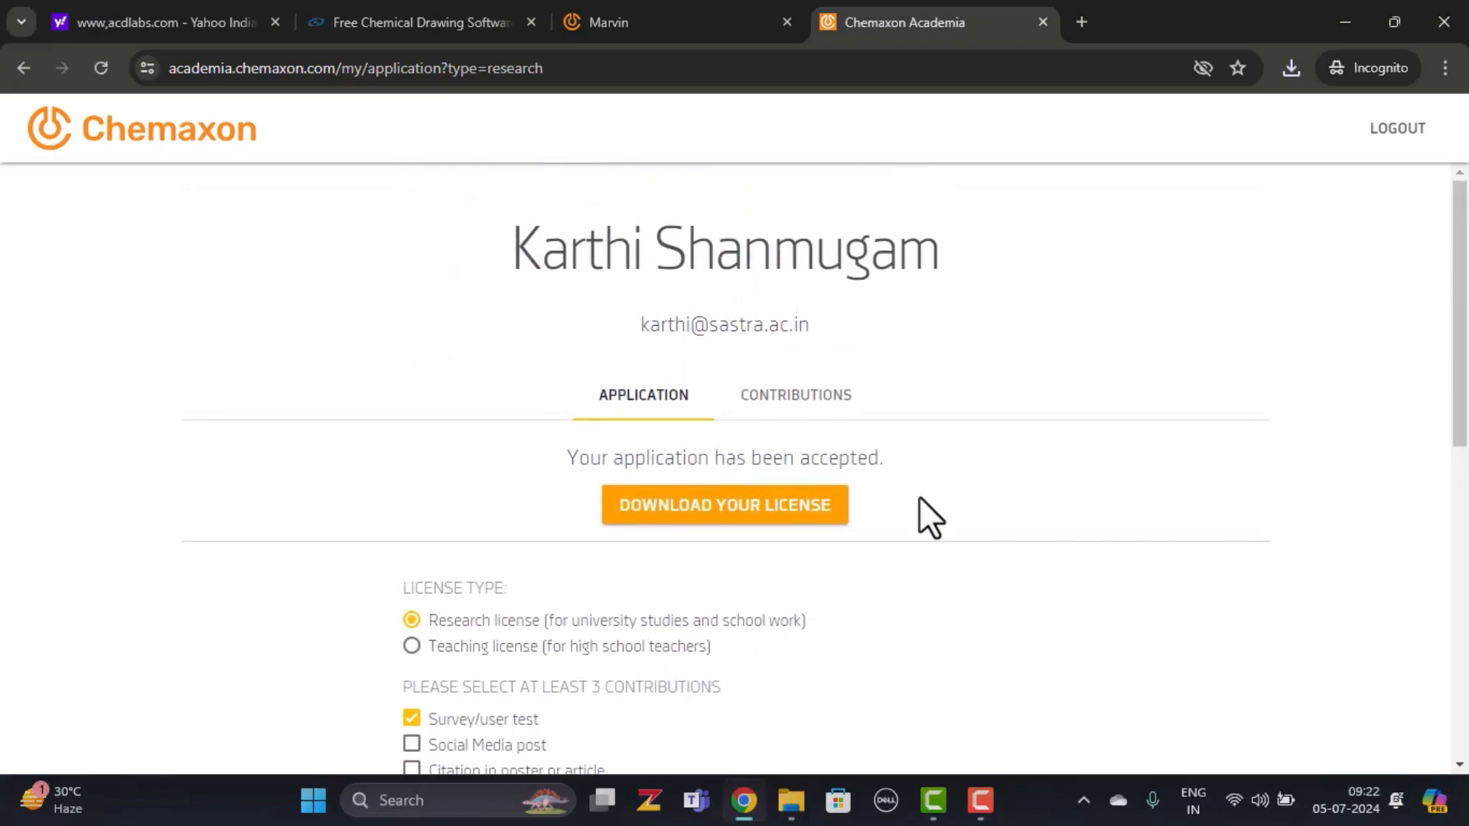
Load two.avogadro.cc in a new browser tab
left_click(1082, 30)
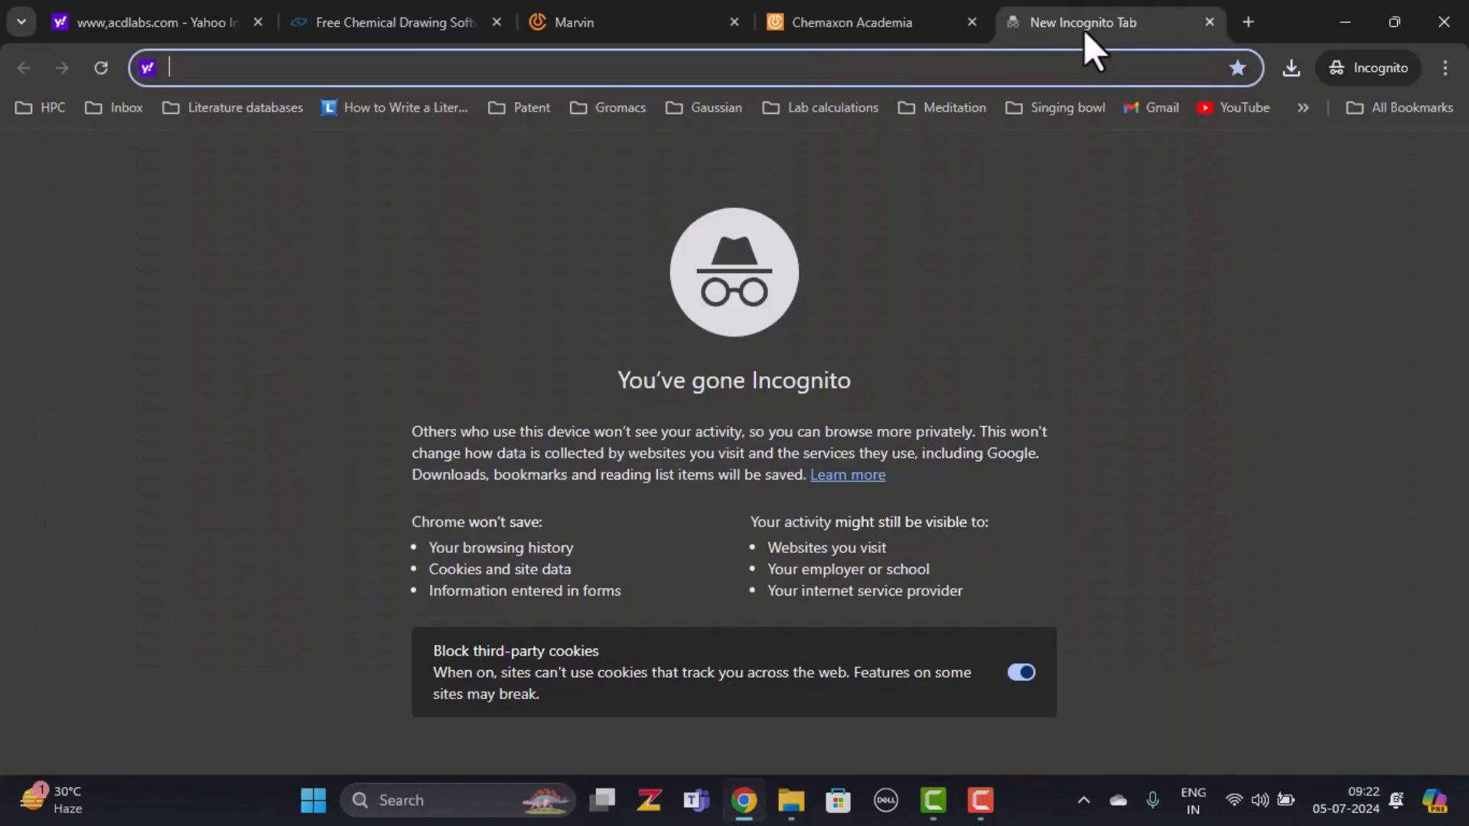
type("tw")
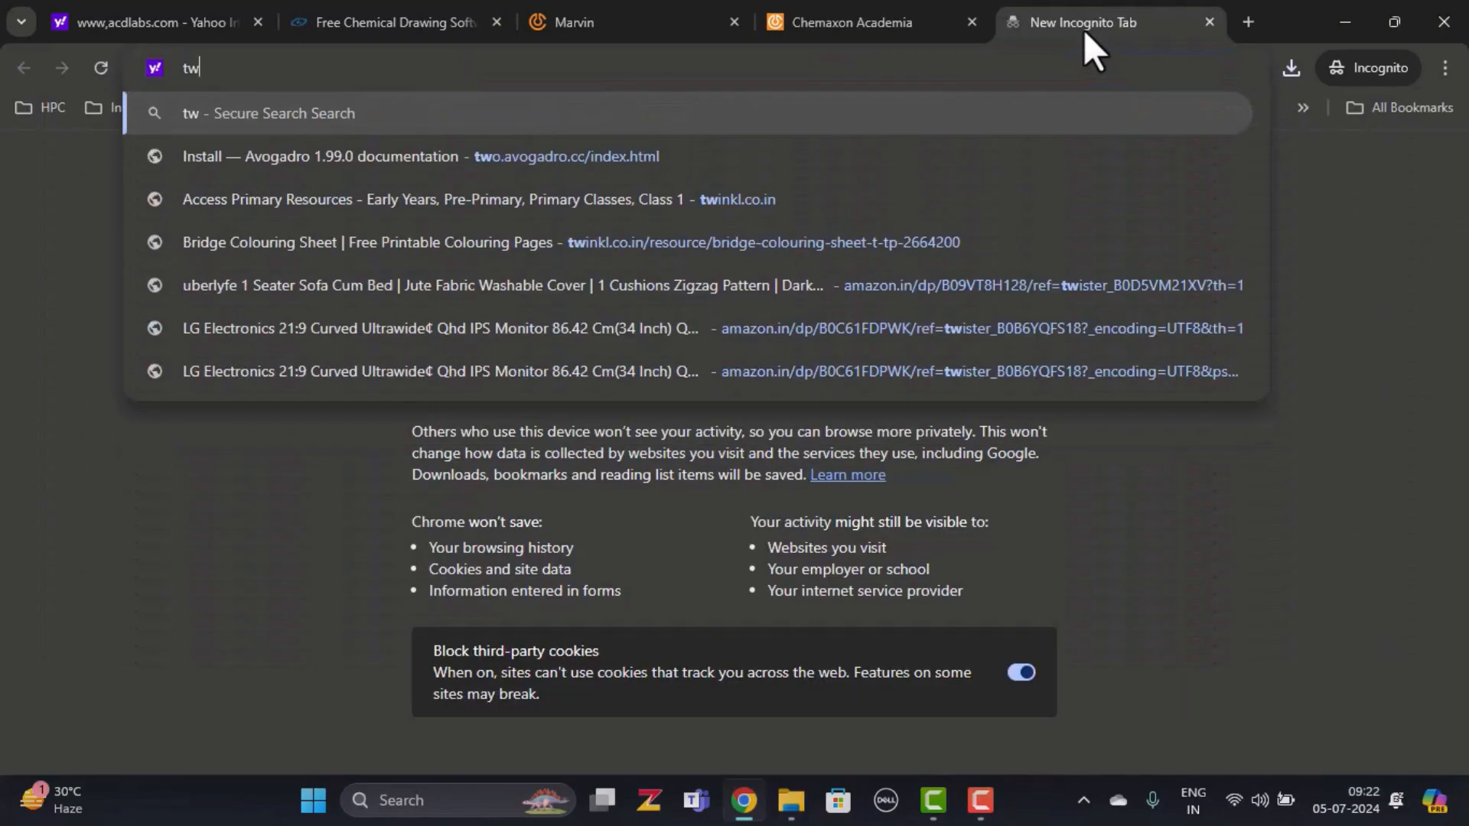
type("o.av")
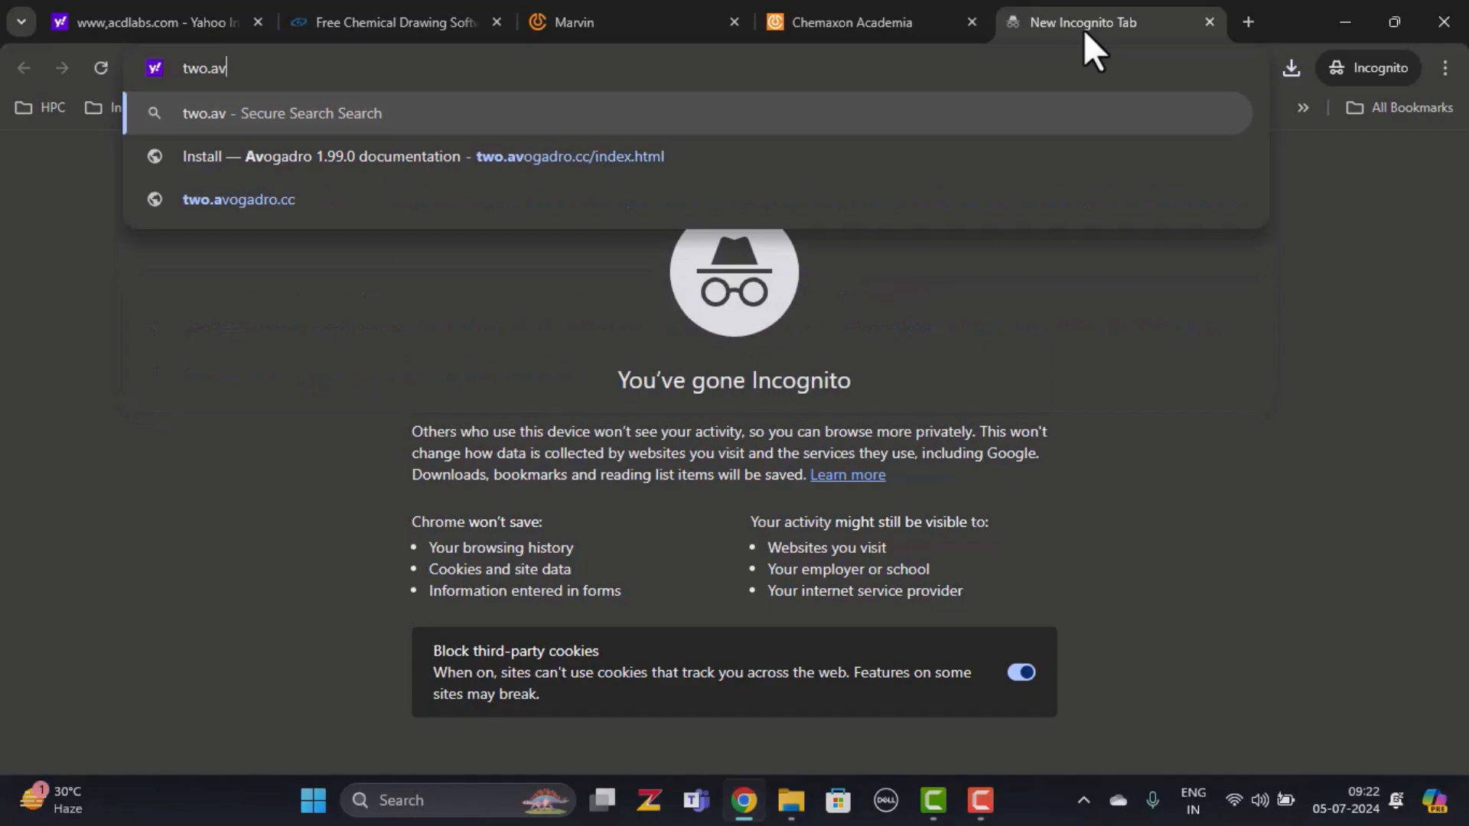
type("ogadro.cc")
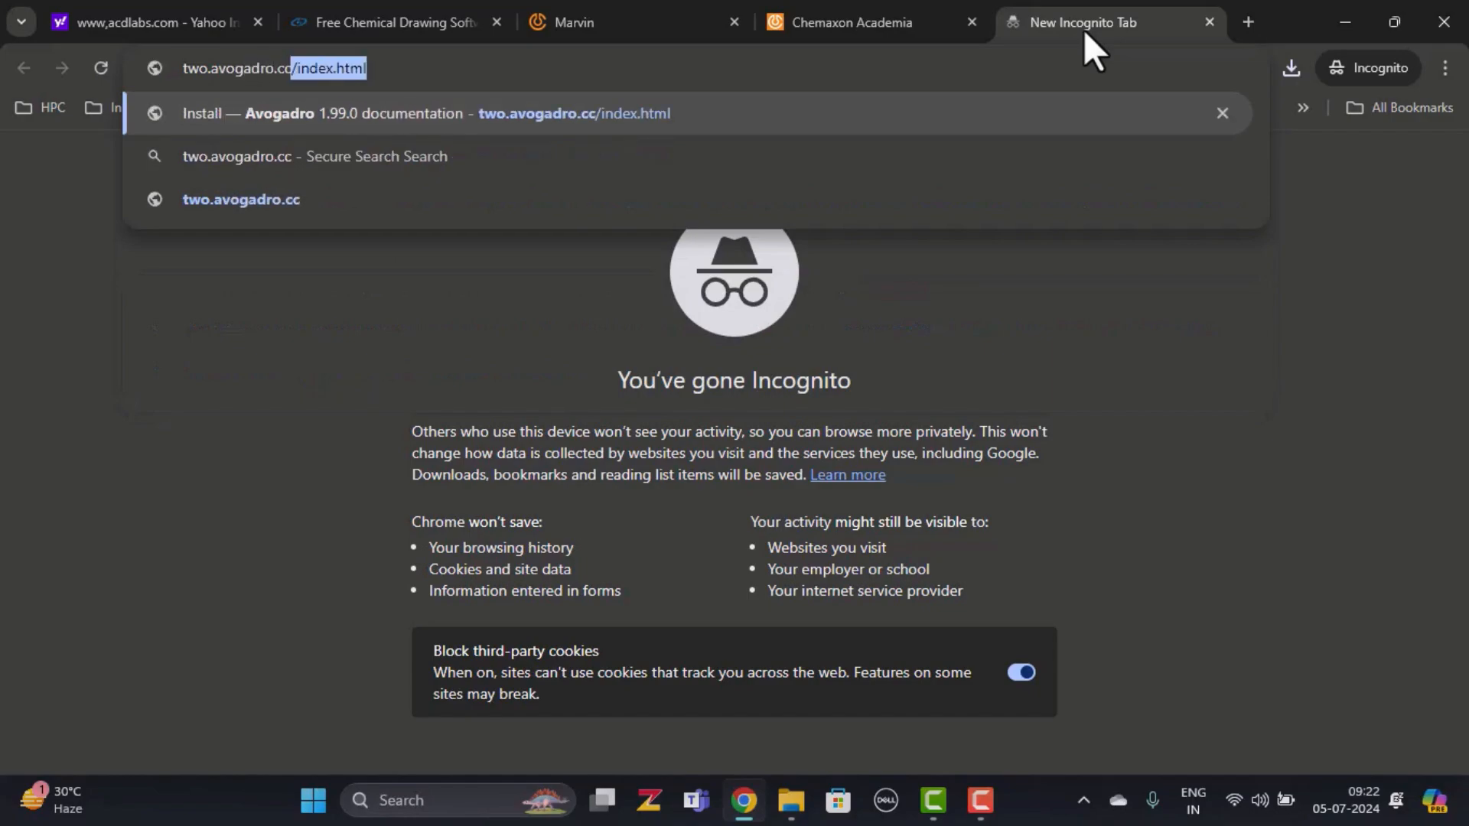
key("Return")
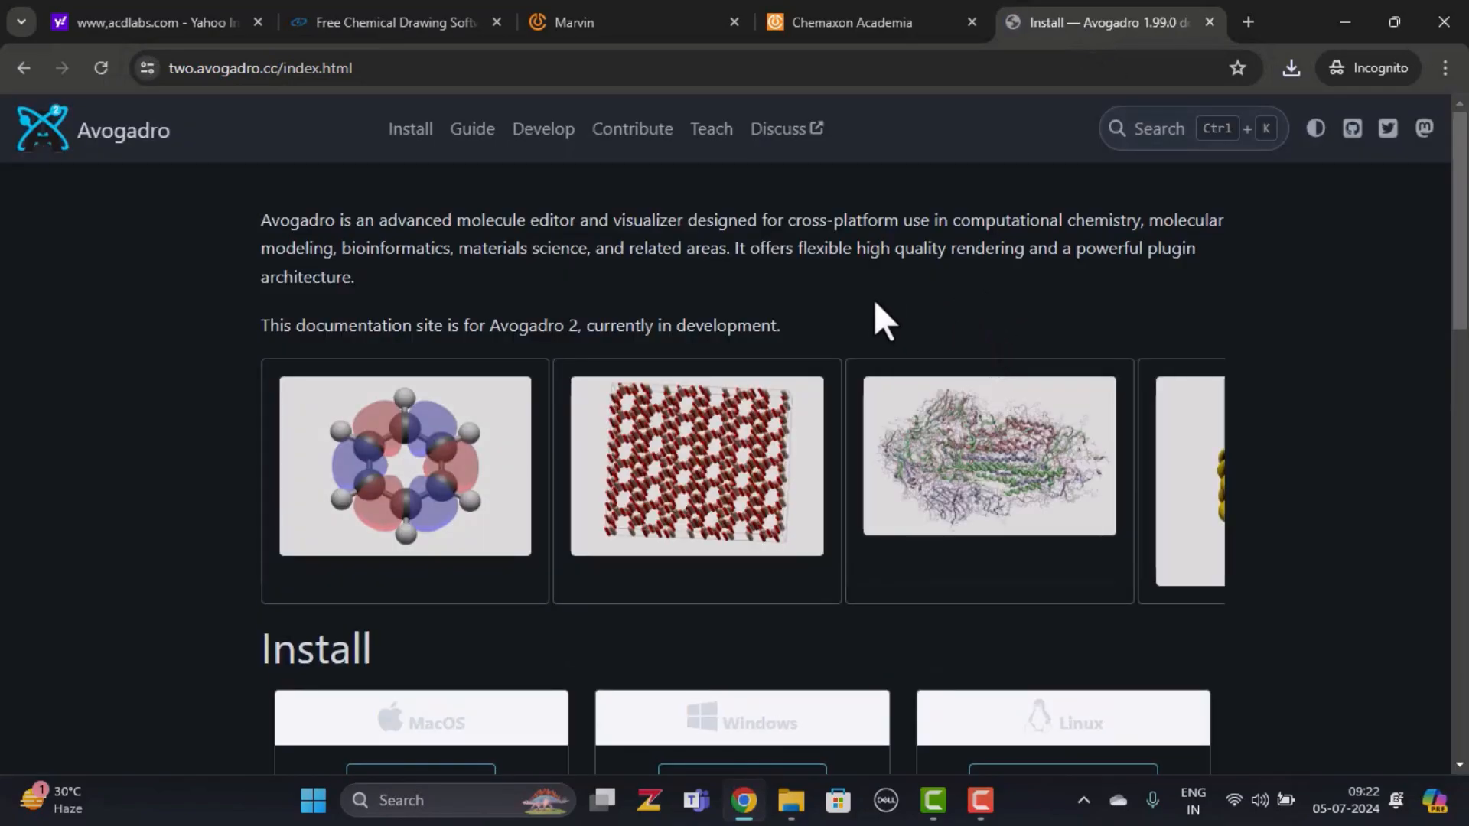
Save the Avogadro Windows installer to the software folder and extract the ChemSketch zip
scroll(876, 304, "down", 1)
scroll(874, 303, "down", 3)
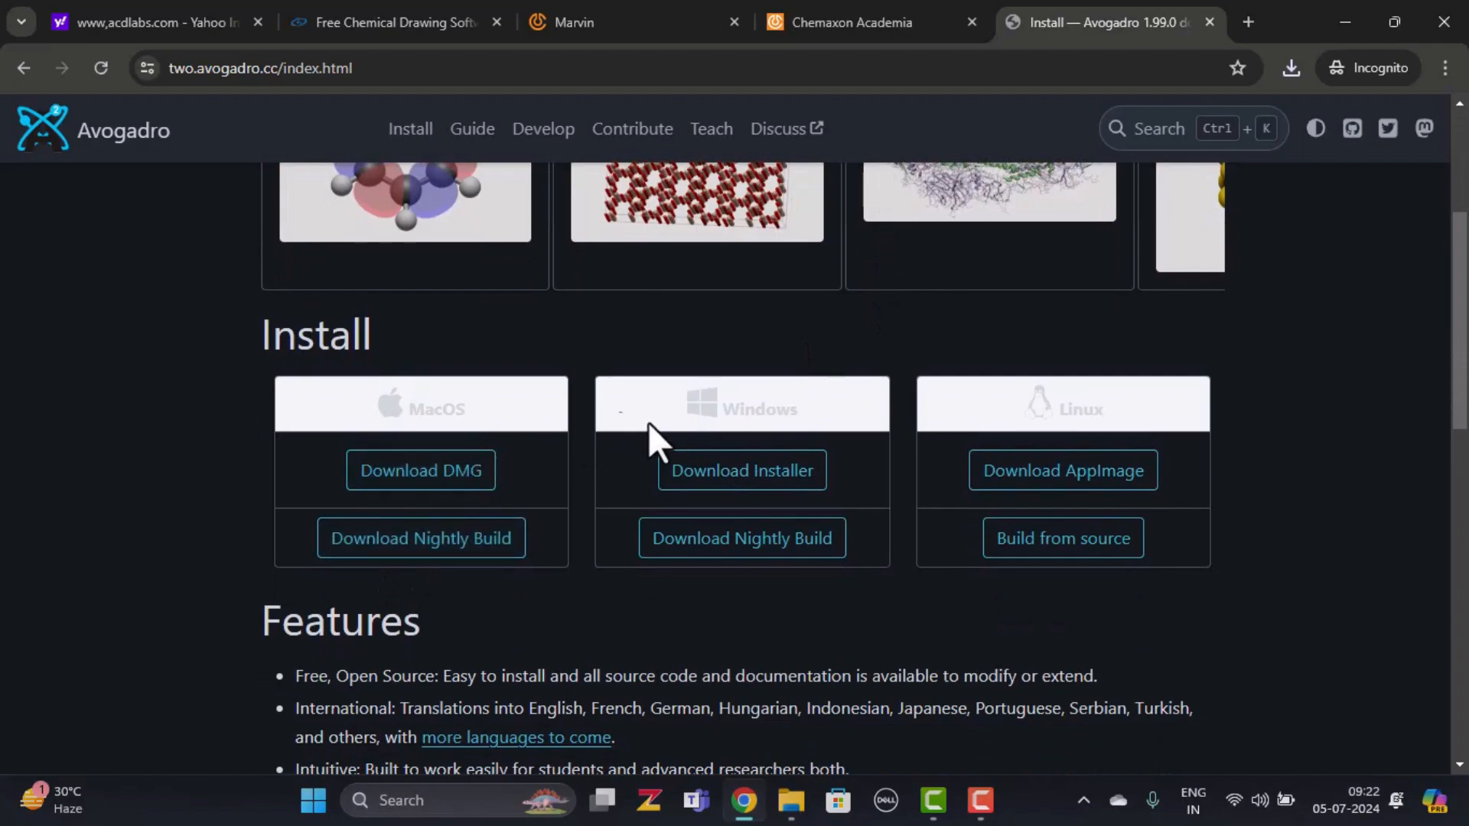
left_click(717, 473)
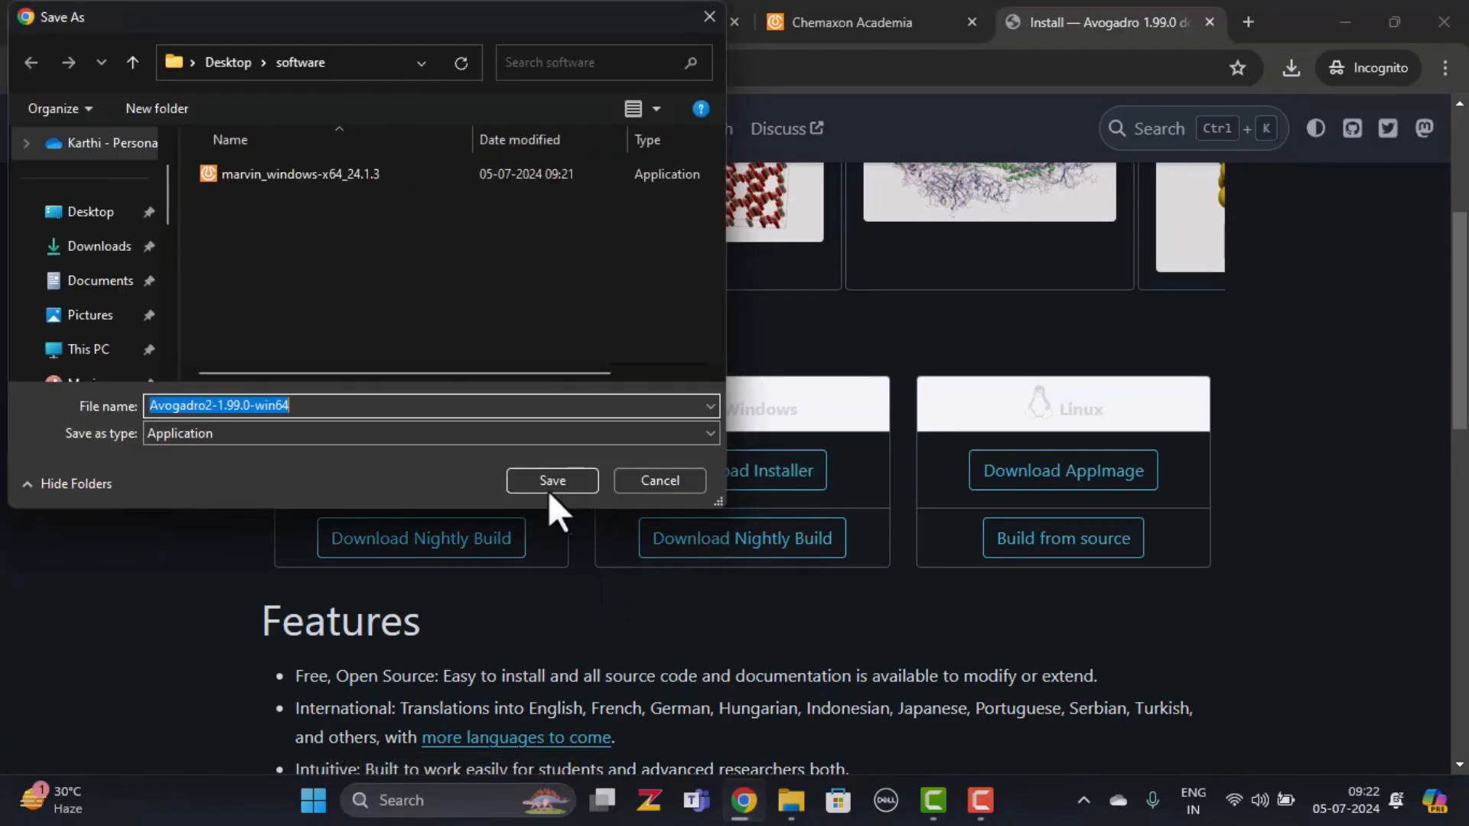
left_click(538, 481)
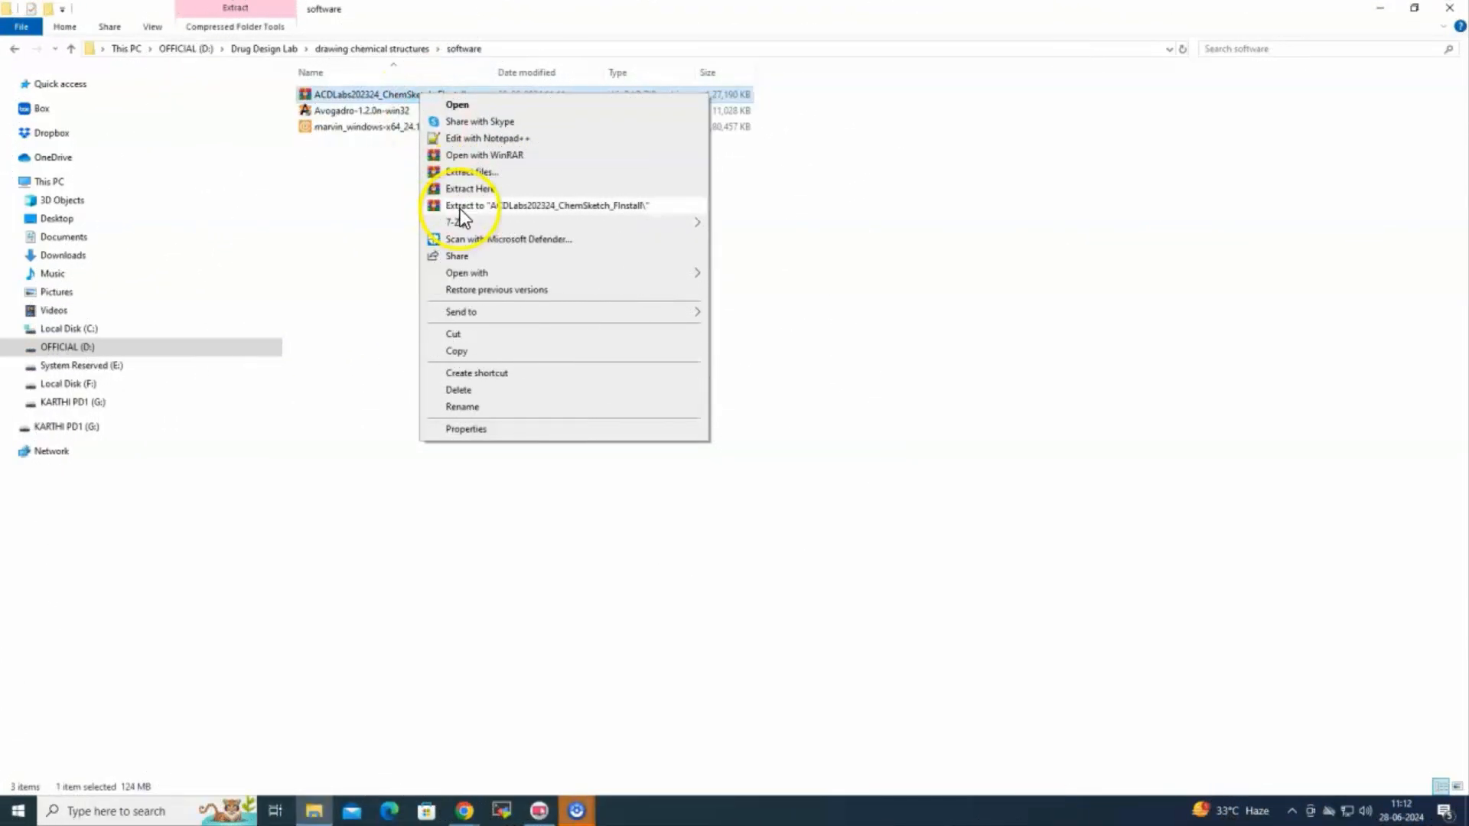
left_click(461, 207)
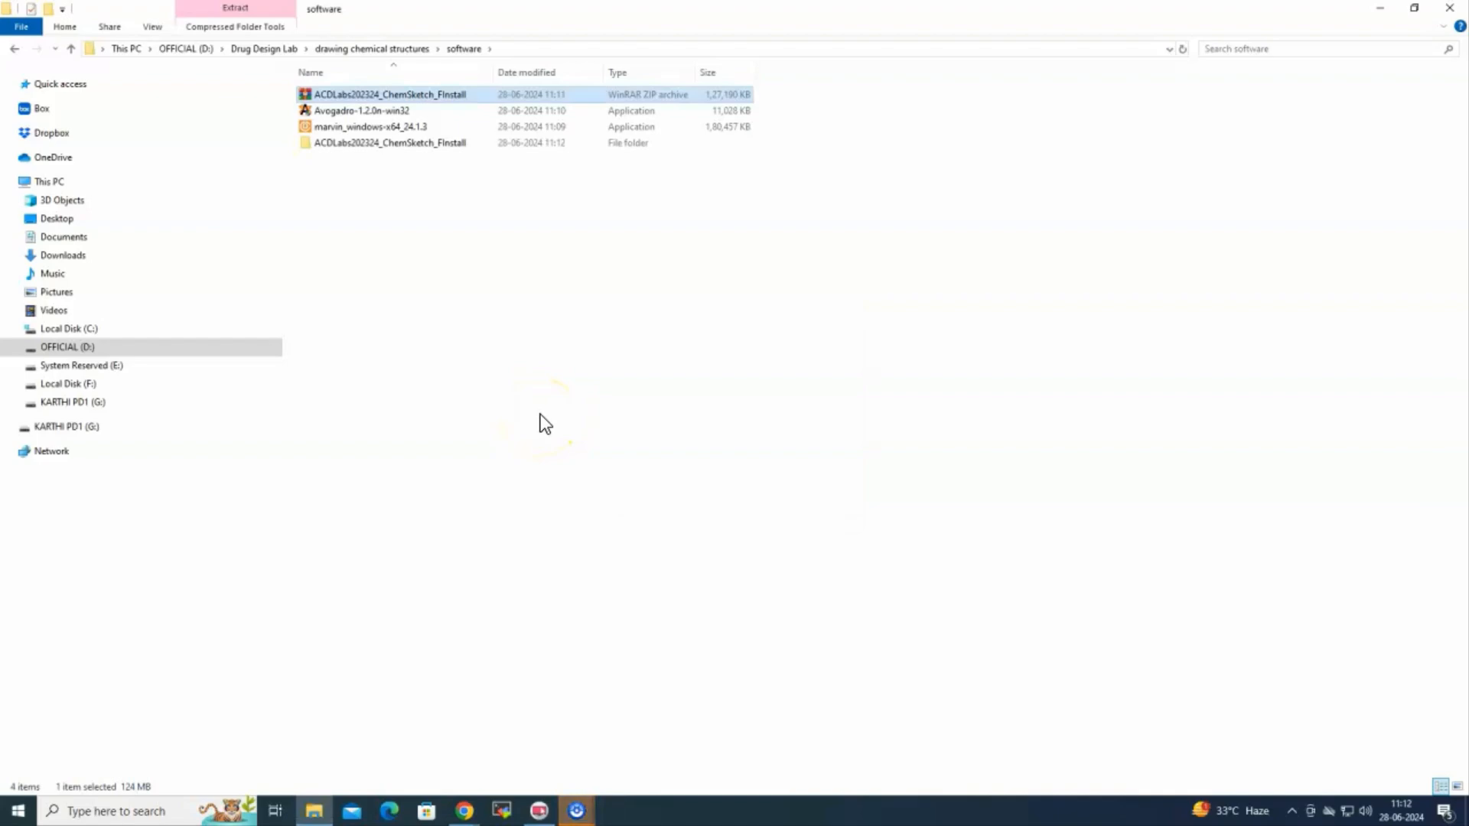
Open the ACDLabs202324_ChemSketch_FInstall folder and launch its setup program
left_click(499, 337)
double_click(425, 143)
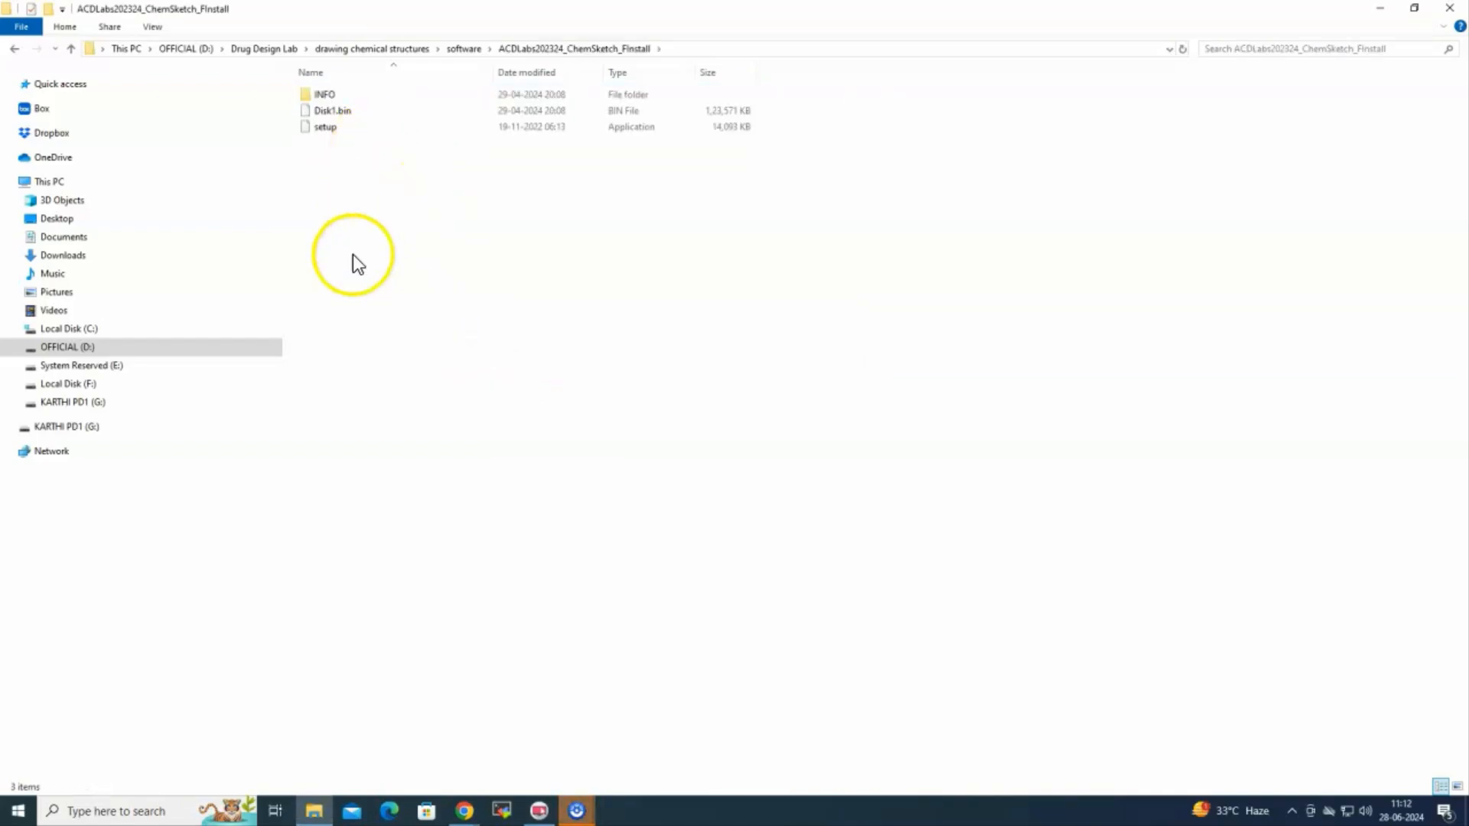
double_click(328, 130)
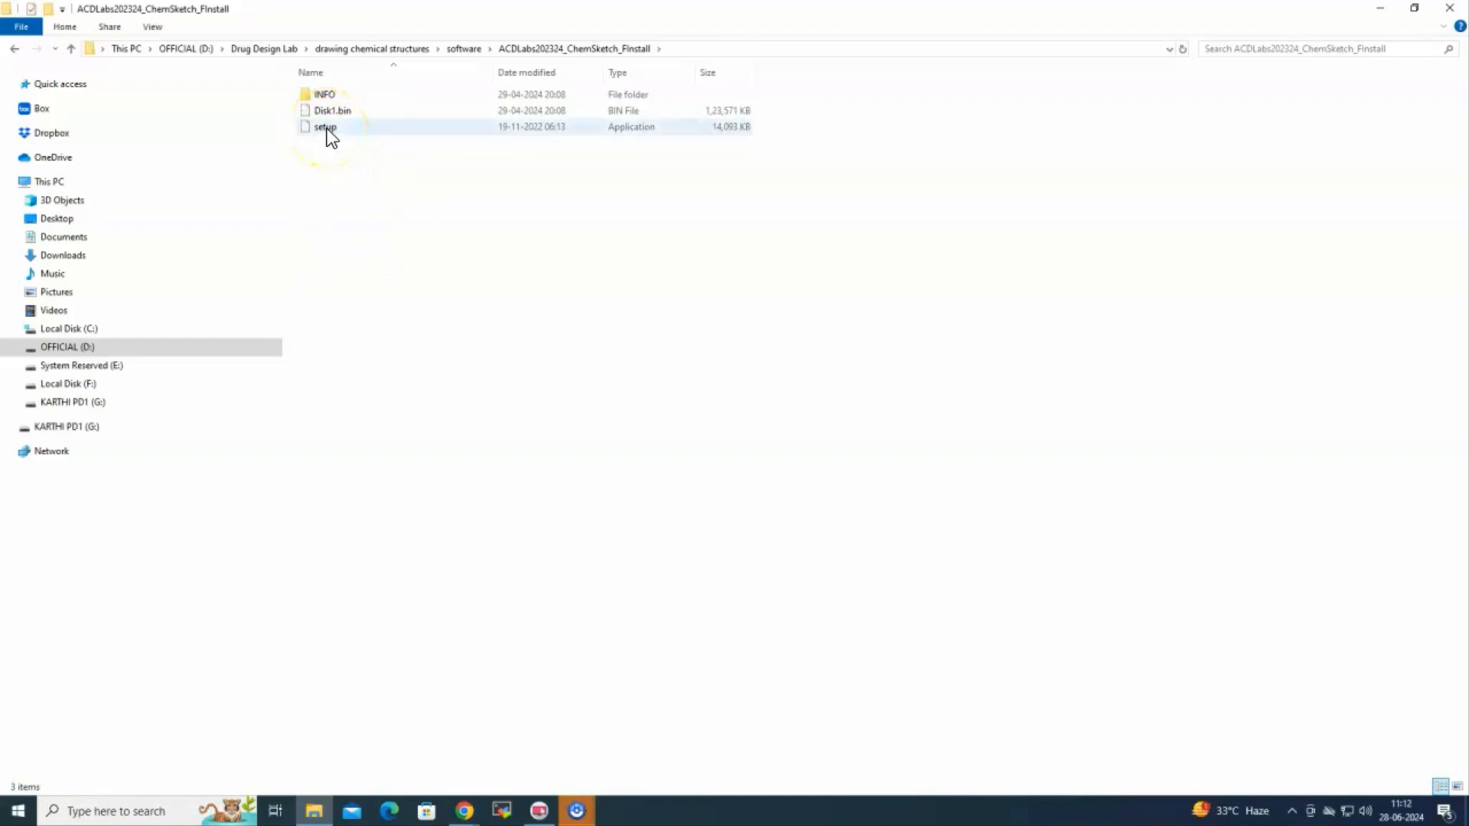
Install ACD/Labs 2023 Freeware with the license accepted and all default components and settings
left_click(328, 127)
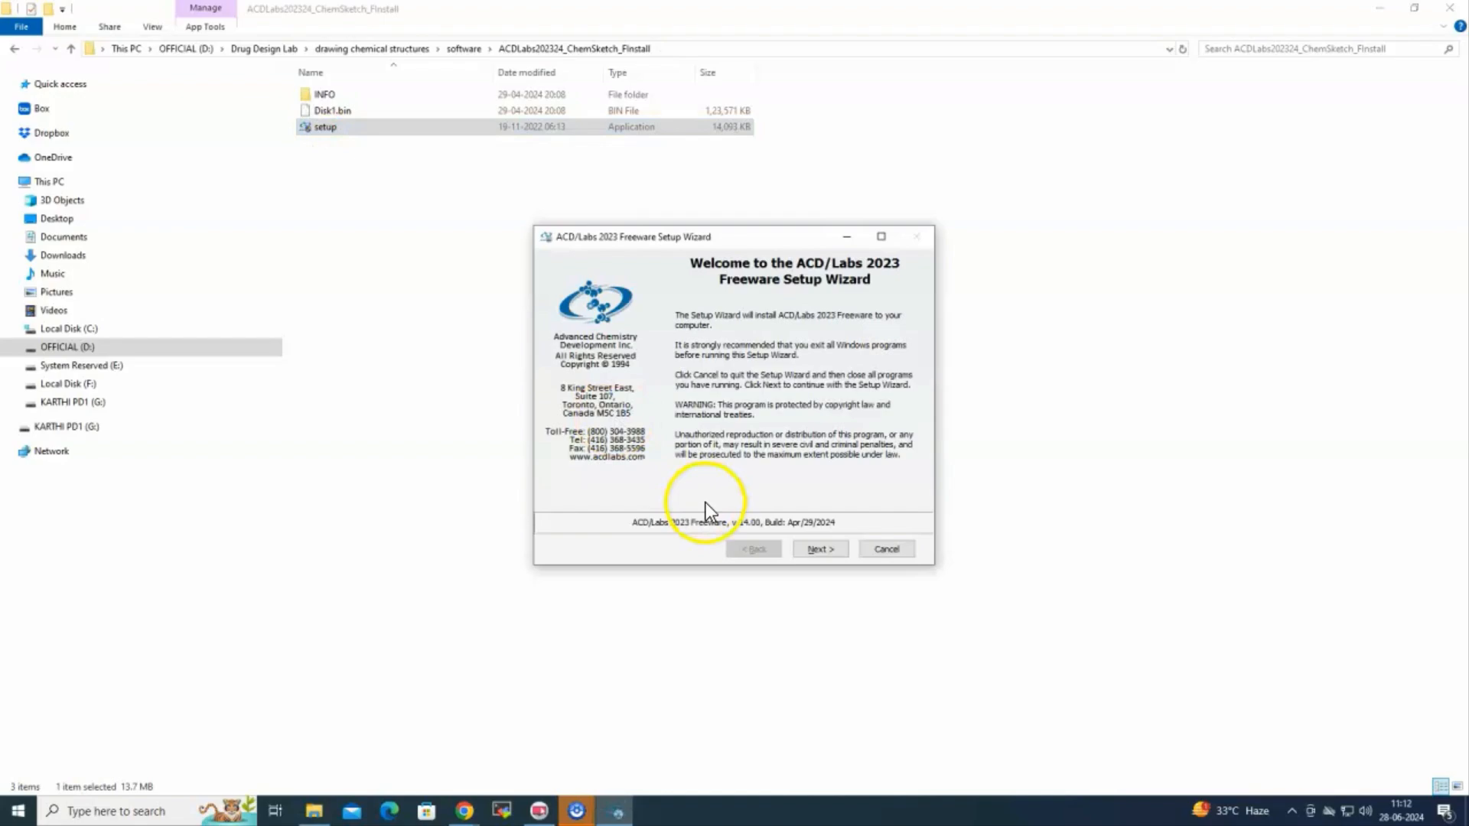
left_click(819, 551)
left_click(645, 498)
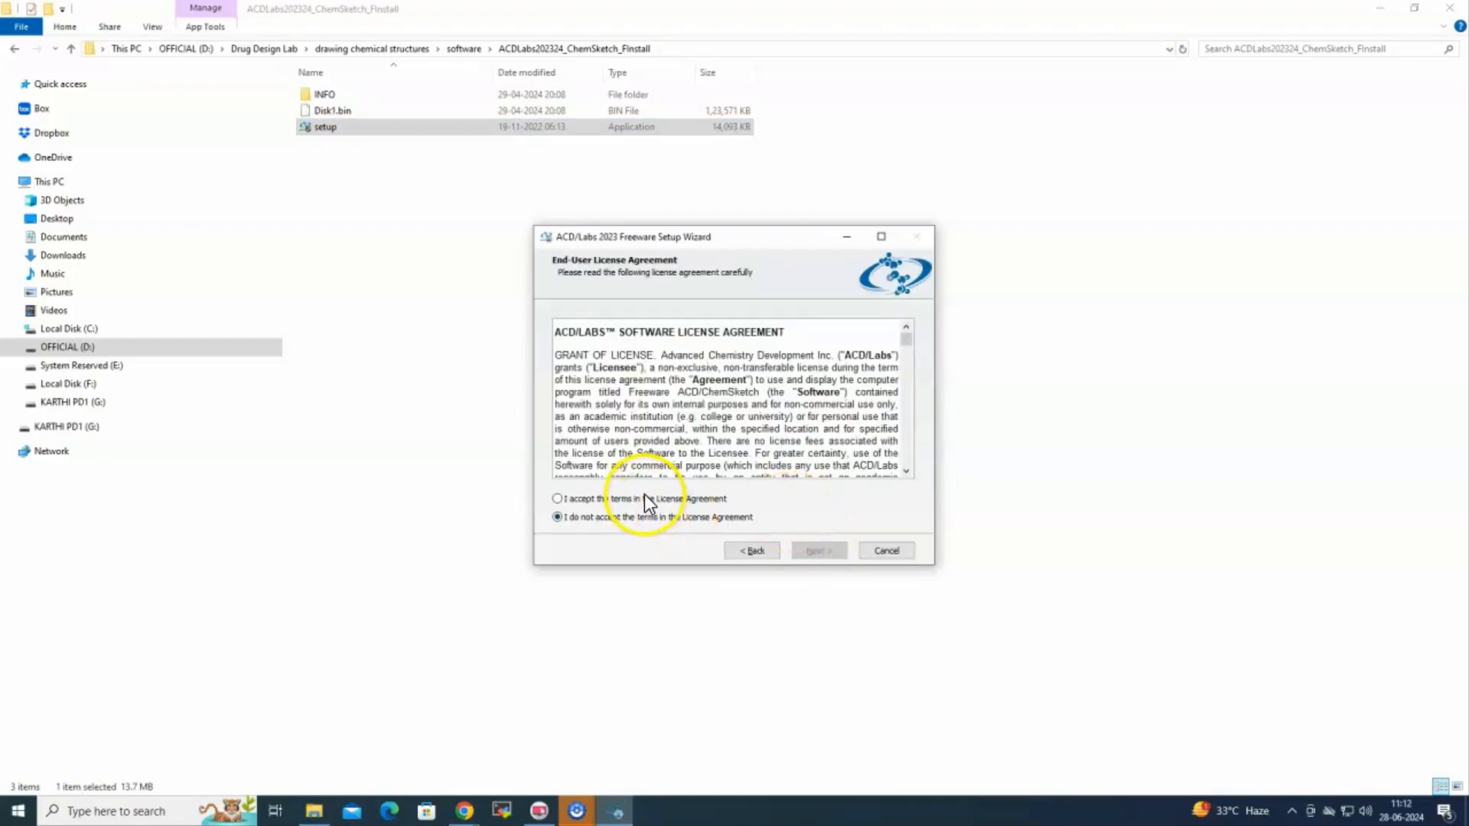
left_click(819, 551)
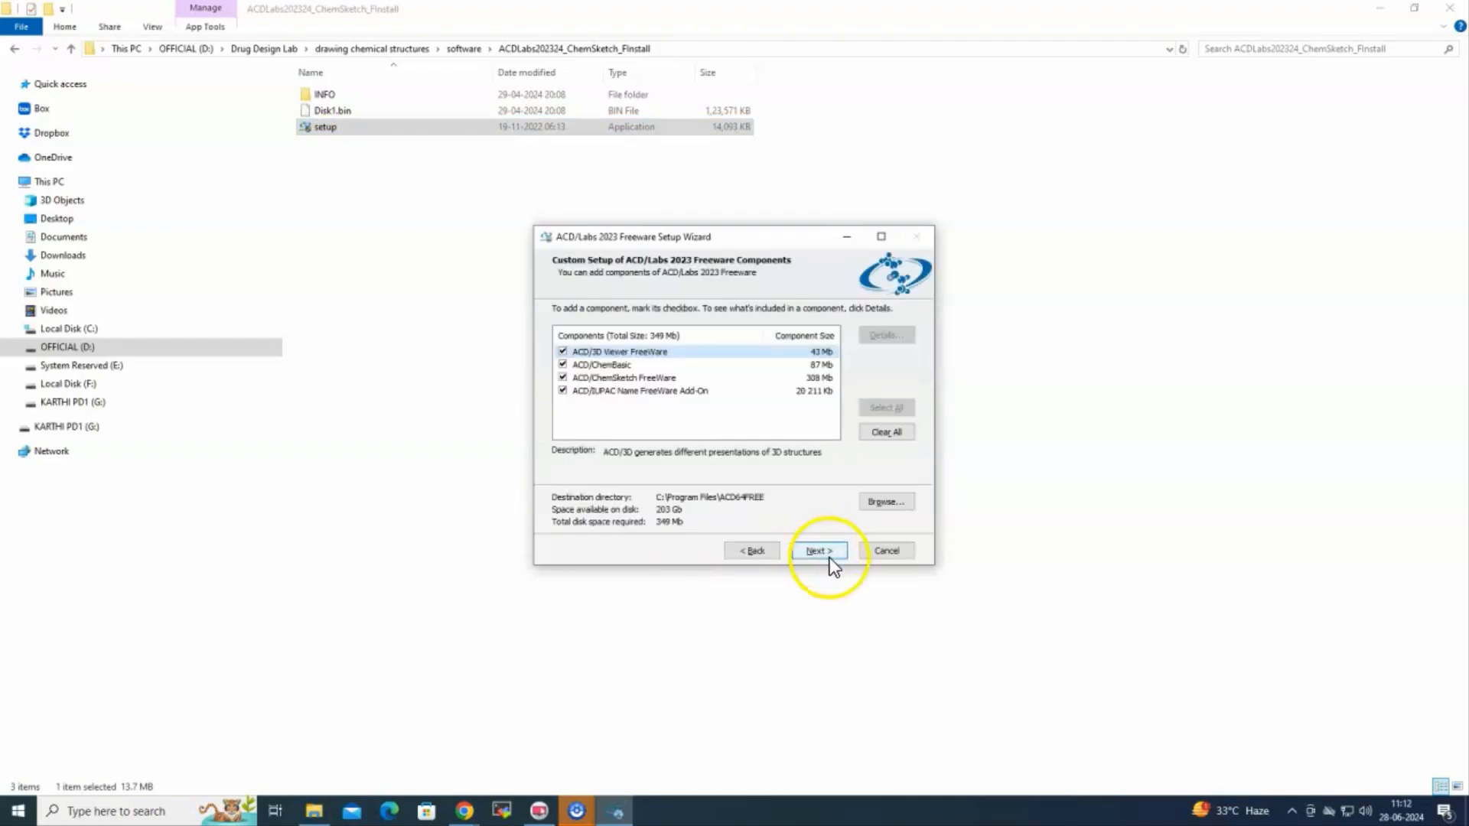
left_click(819, 551)
left_click(833, 552)
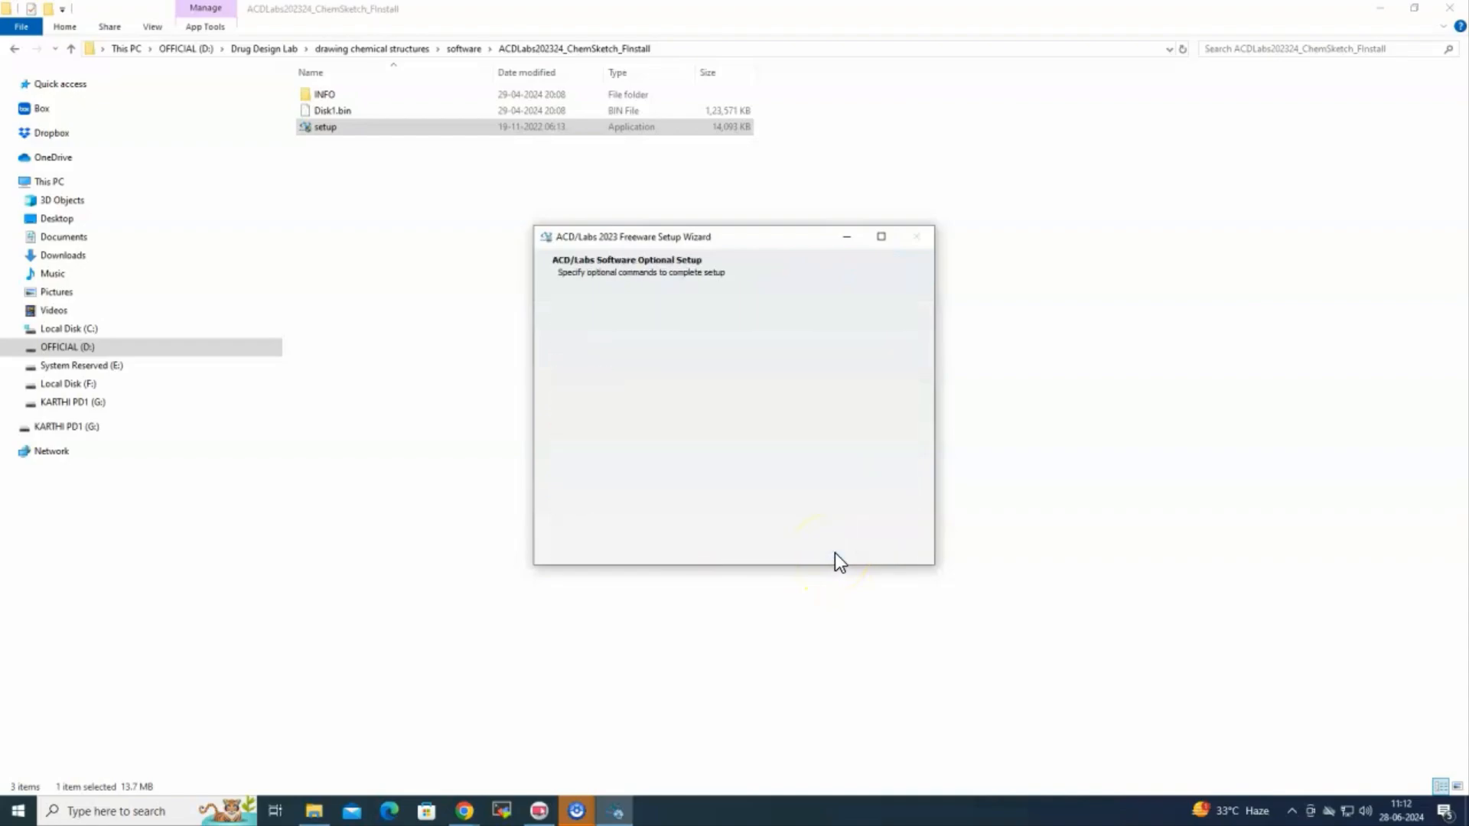
left_click(834, 552)
left_click(831, 553)
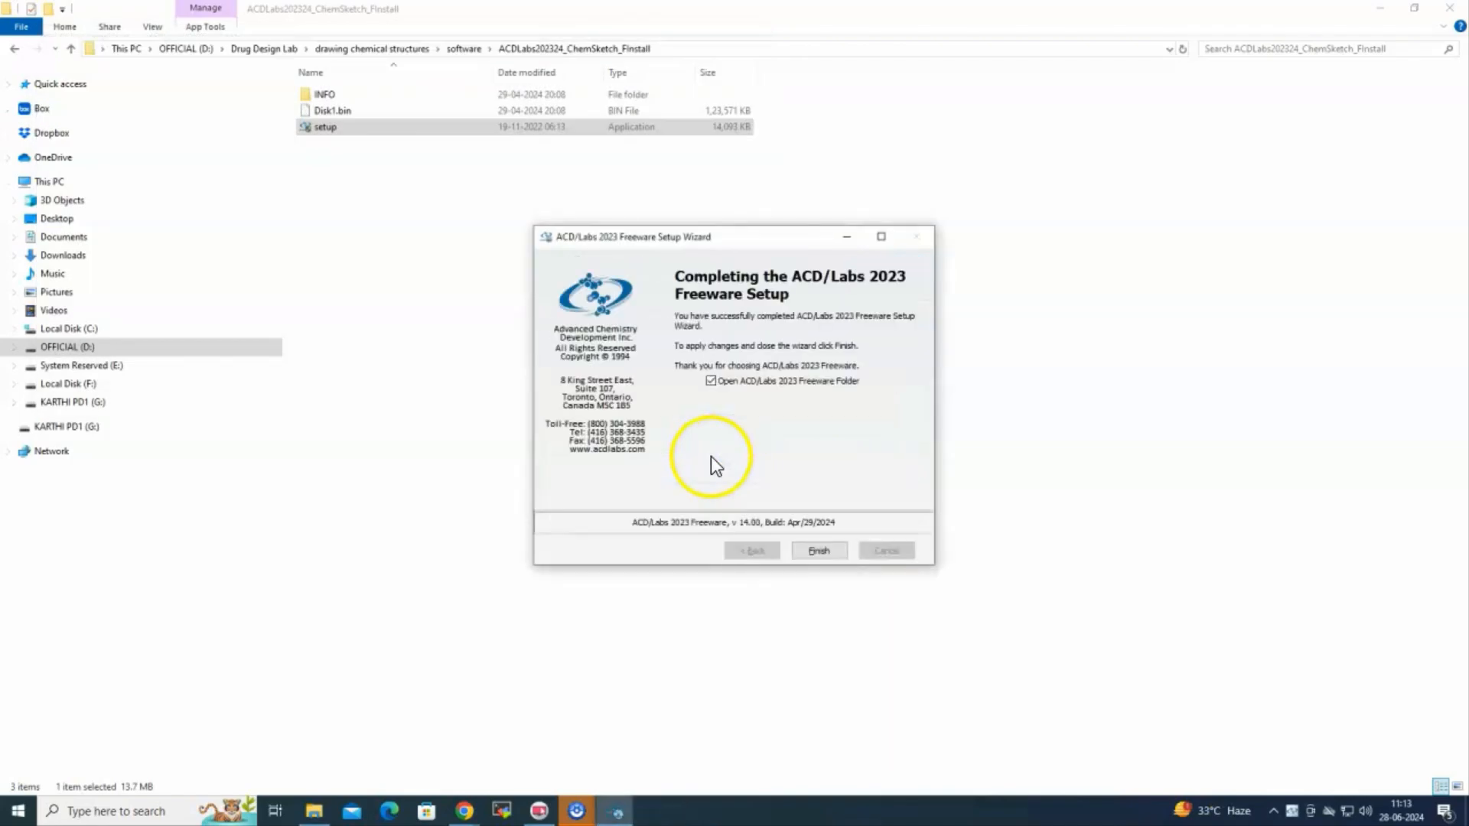
left_click(817, 551)
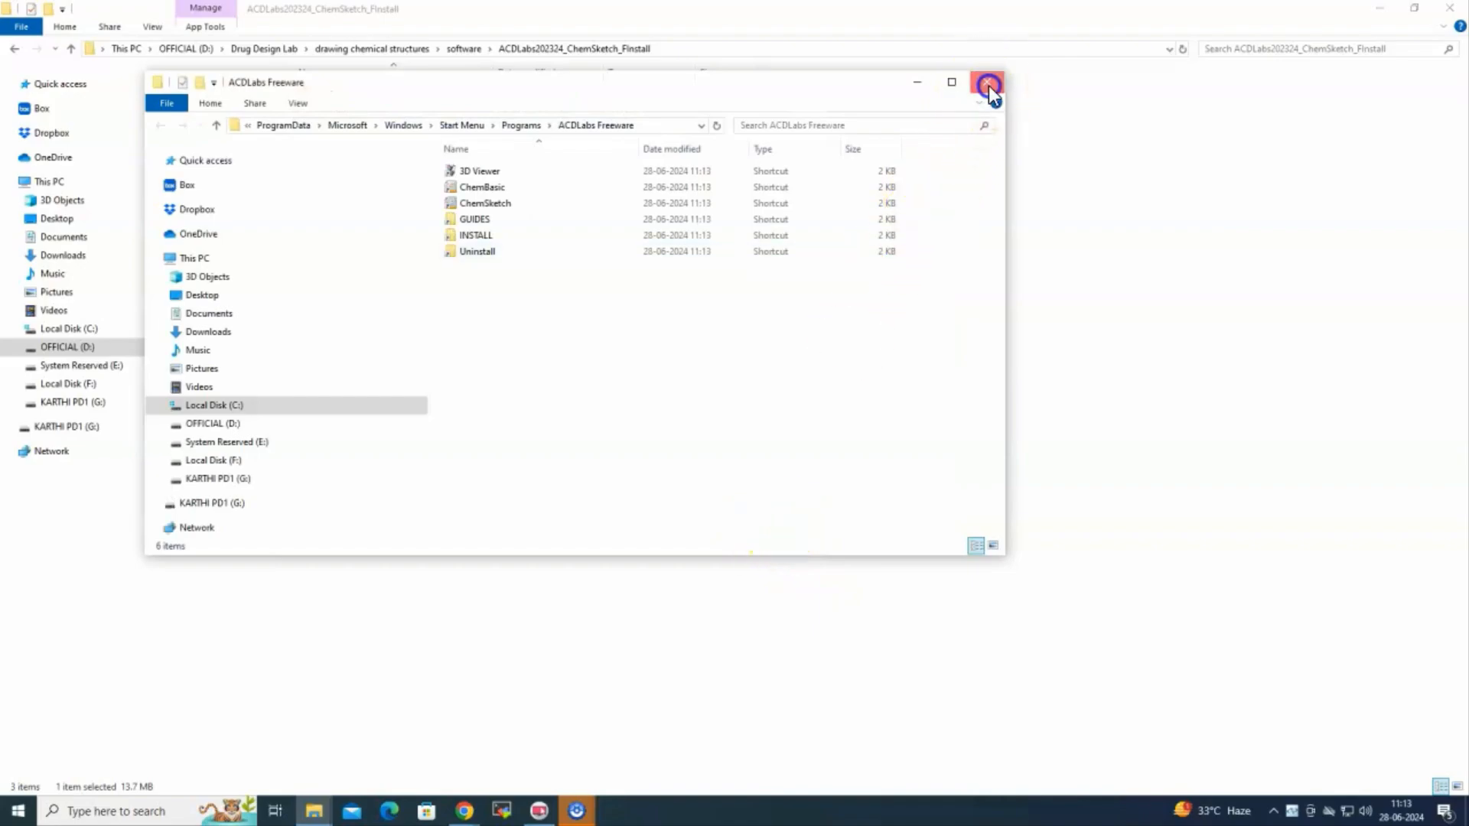
left_click(987, 83)
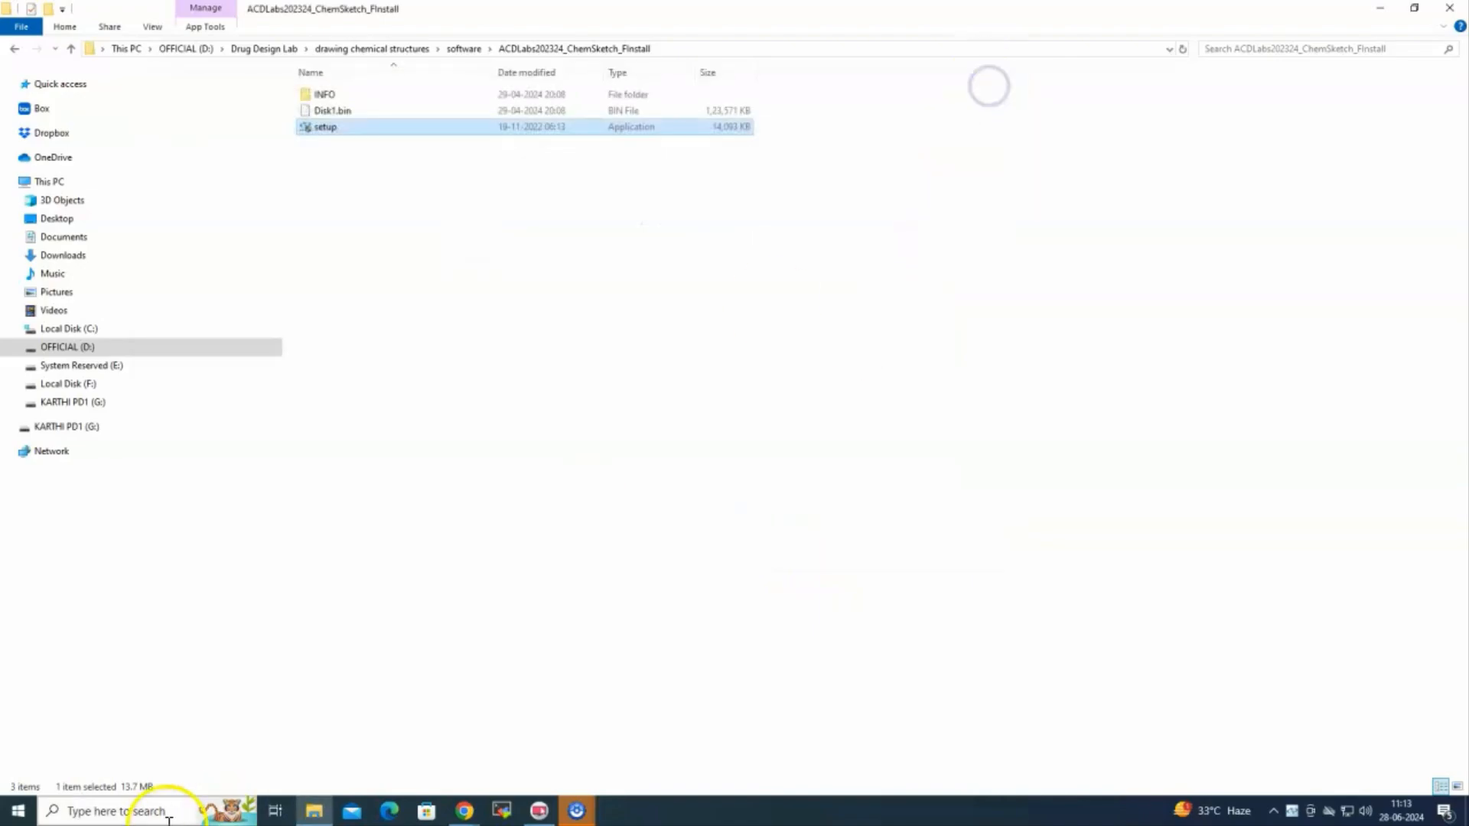
Search Windows for 'chemsketch' and launch ChemSketch from the results
left_click(1391, 14)
left_click(159, 811)
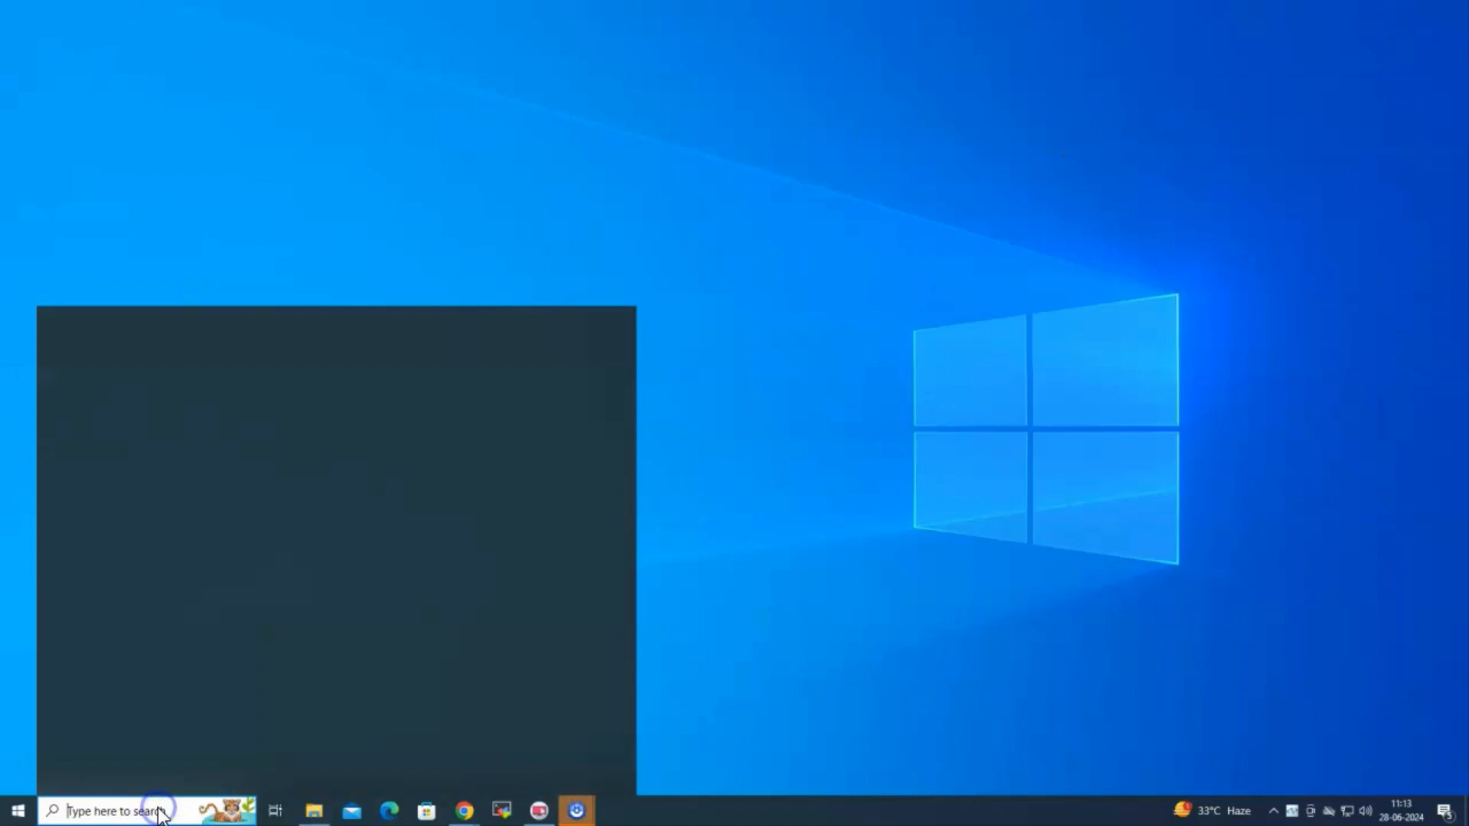
type("chen")
left_click(116, 704)
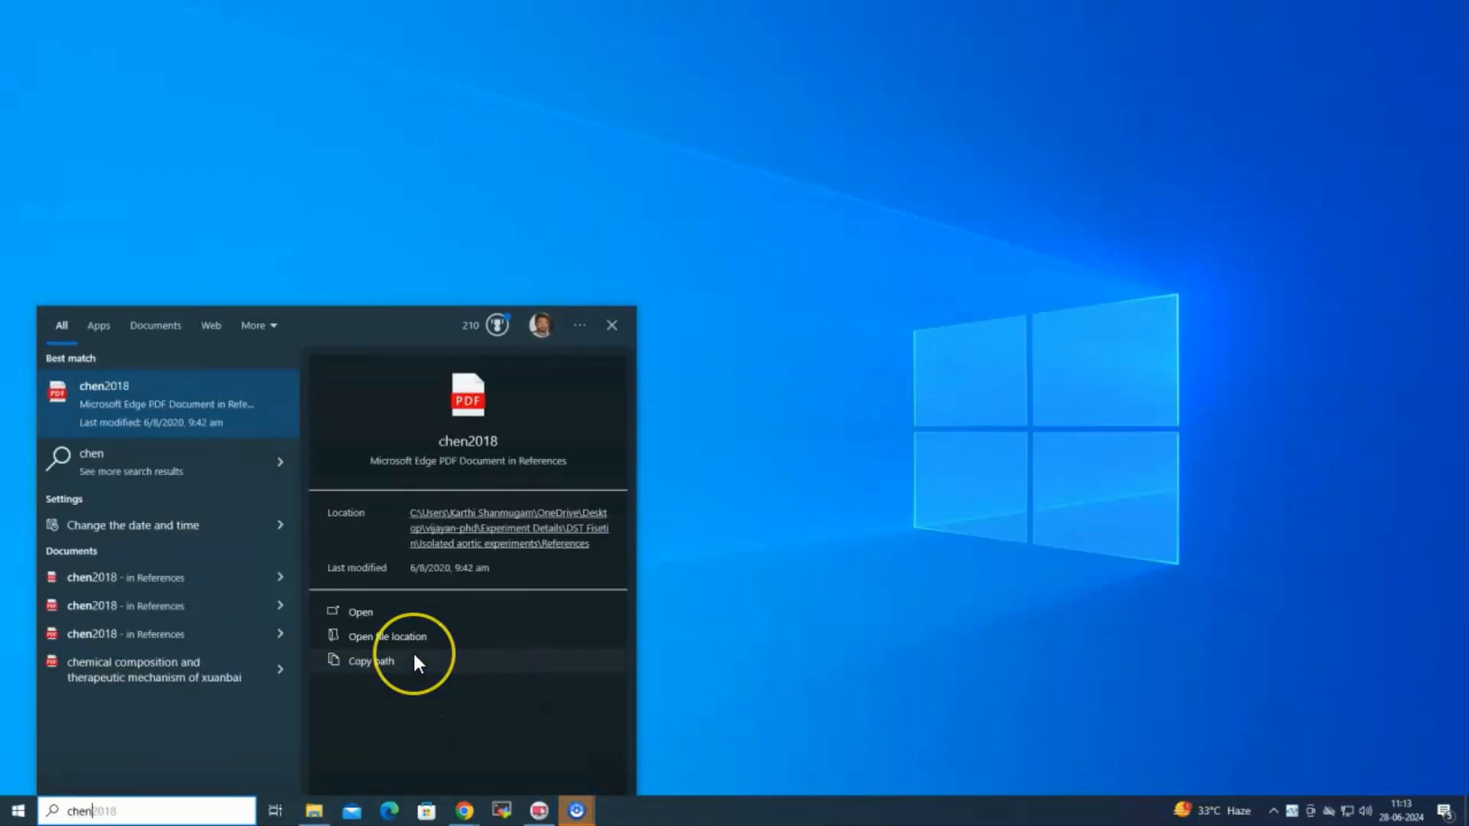
key("BackSpace")
key("BackSpace")
type("ms")
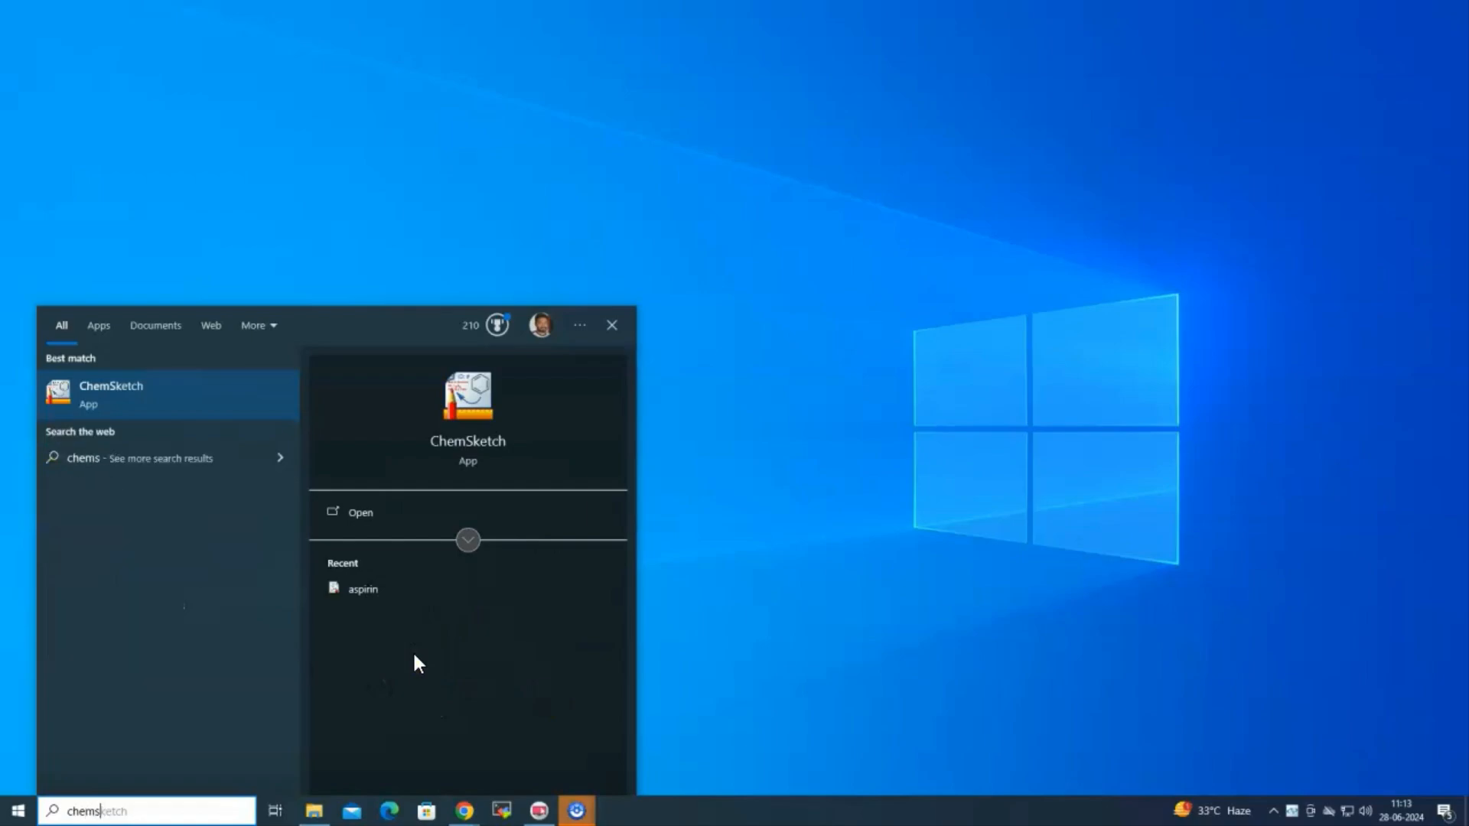
left_click(146, 390)
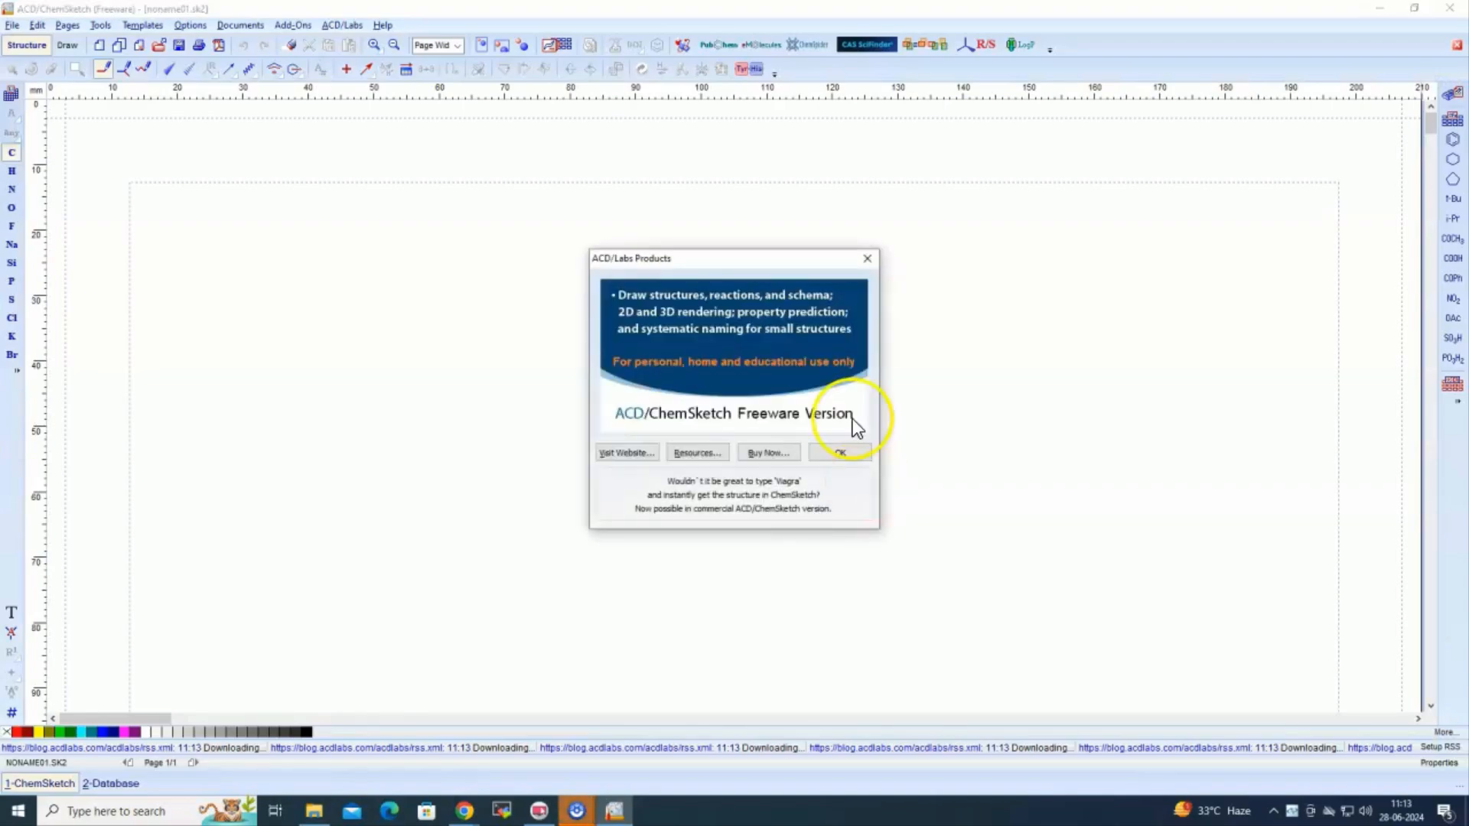
Dismiss ChemSketch's product notice, file-association prompt and Tip of the Day, then exit ChemSketch
left_click(867, 258)
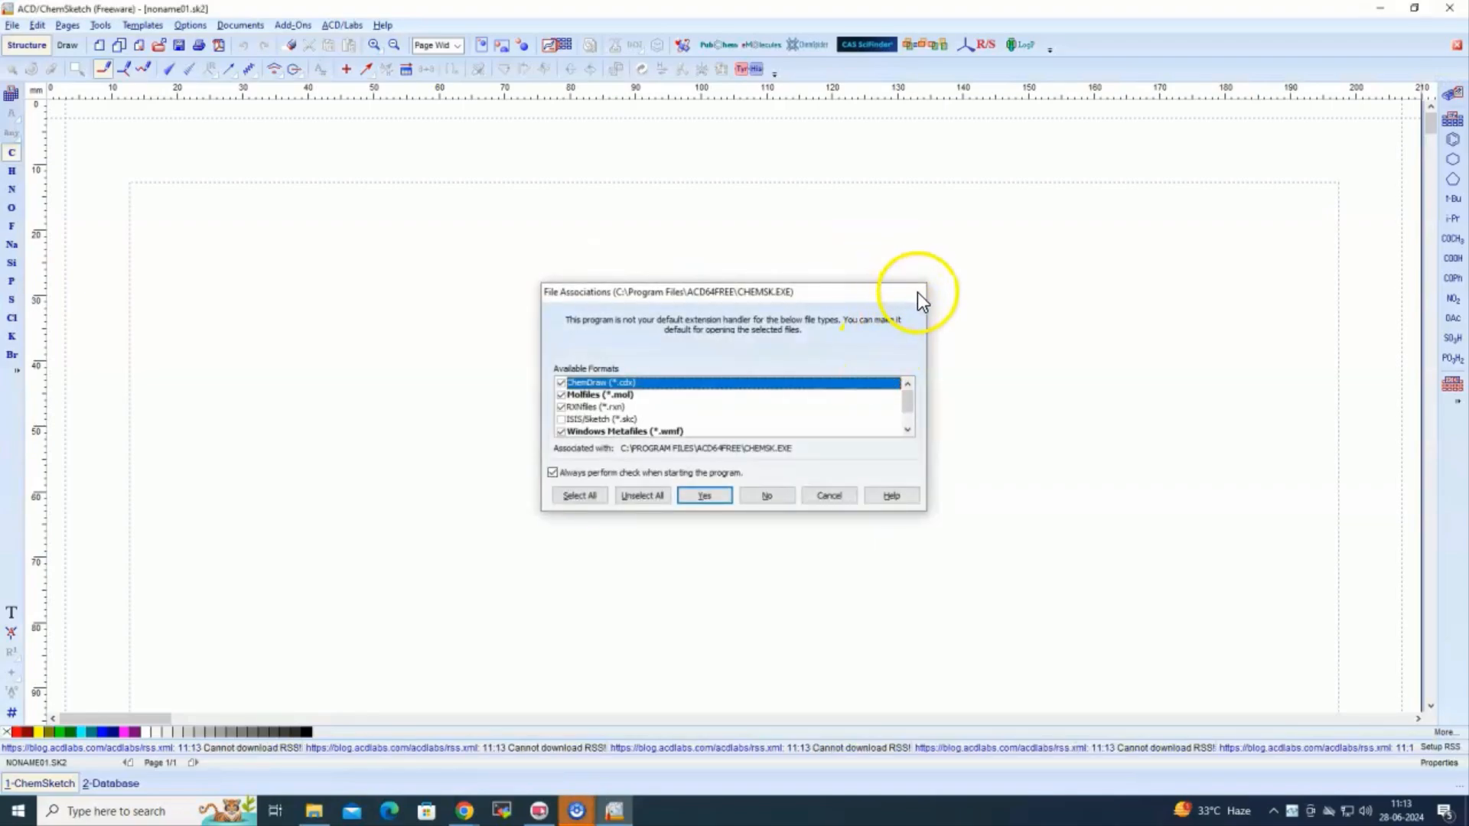
left_click(916, 292)
left_click(853, 300)
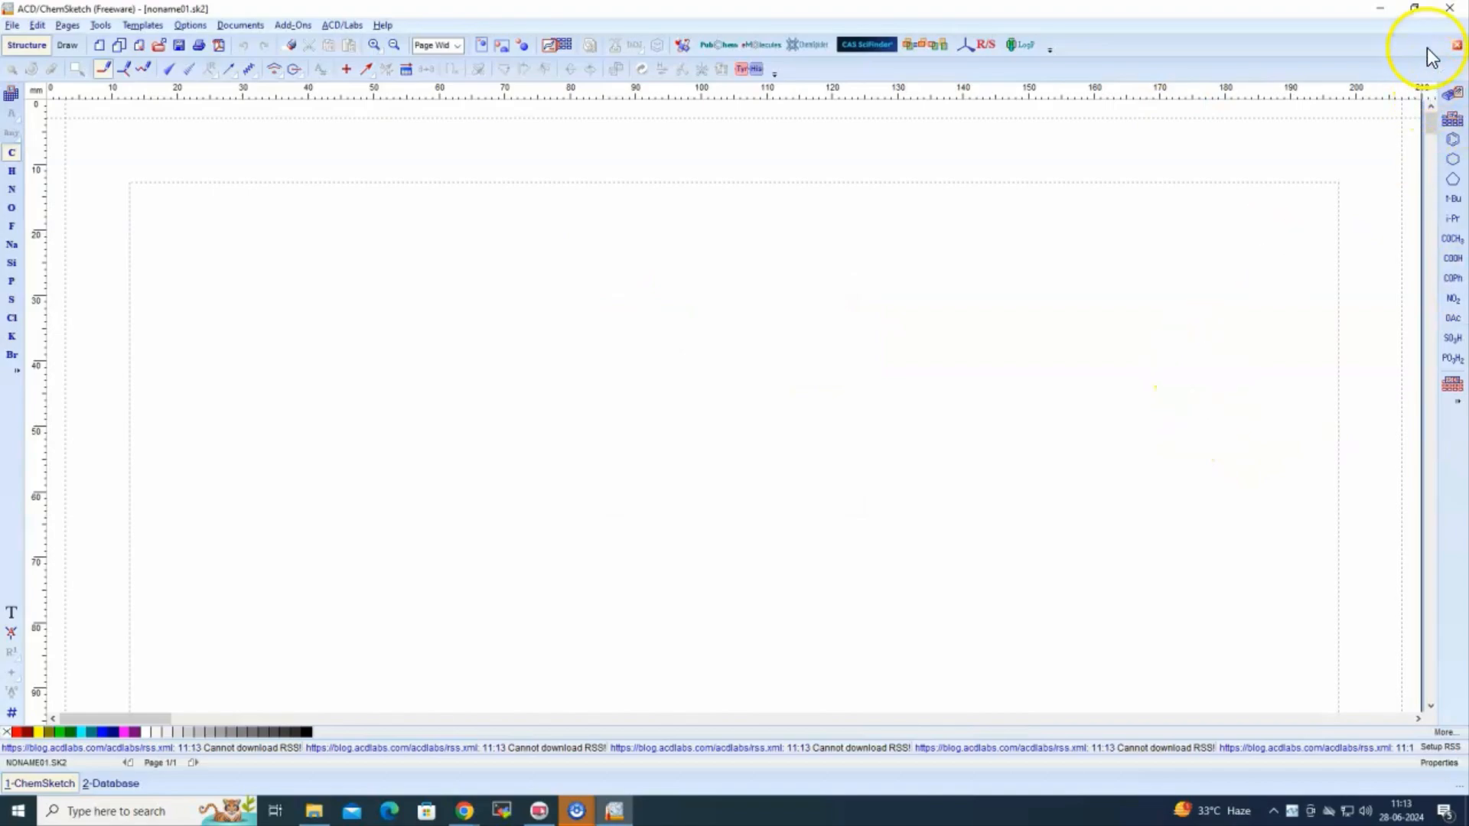
left_click(1449, 9)
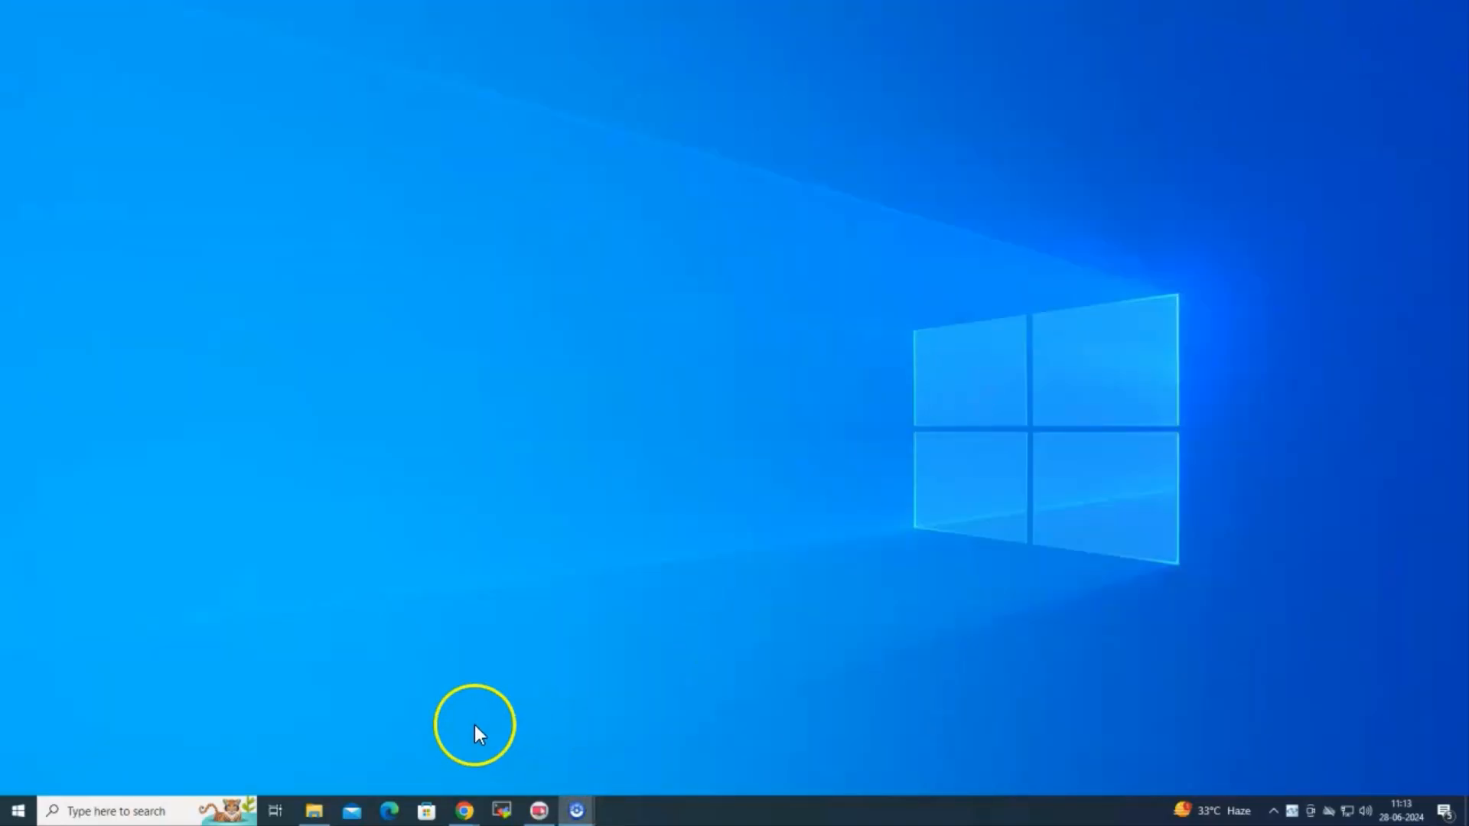
Browse OFFICIAL (D:) > Drug Design Lab > drawing chemical structures > software and run marvin_windows-x64_24.1.3
left_click(313, 811)
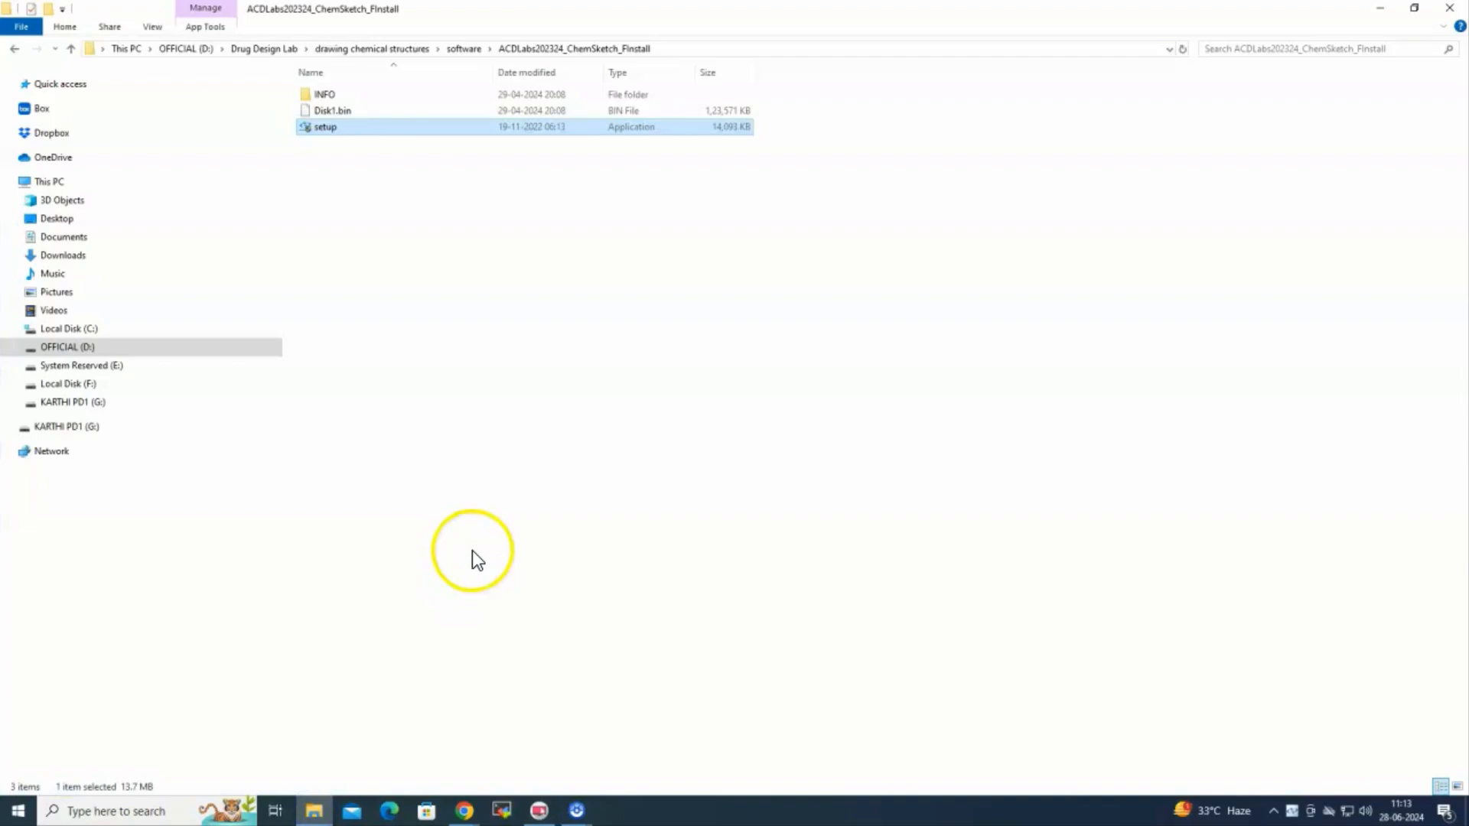
left_click(70, 48)
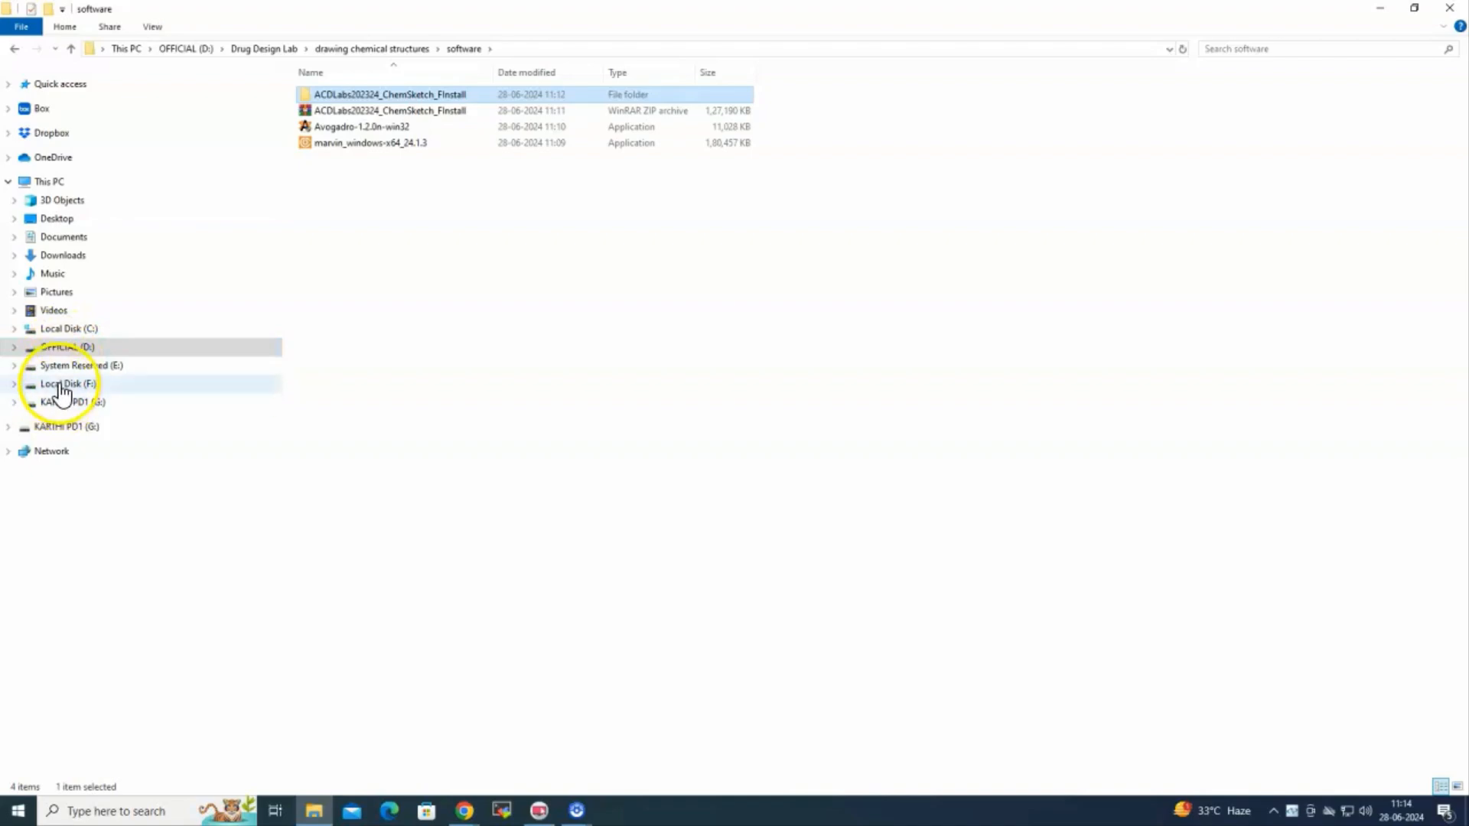
left_click(65, 347)
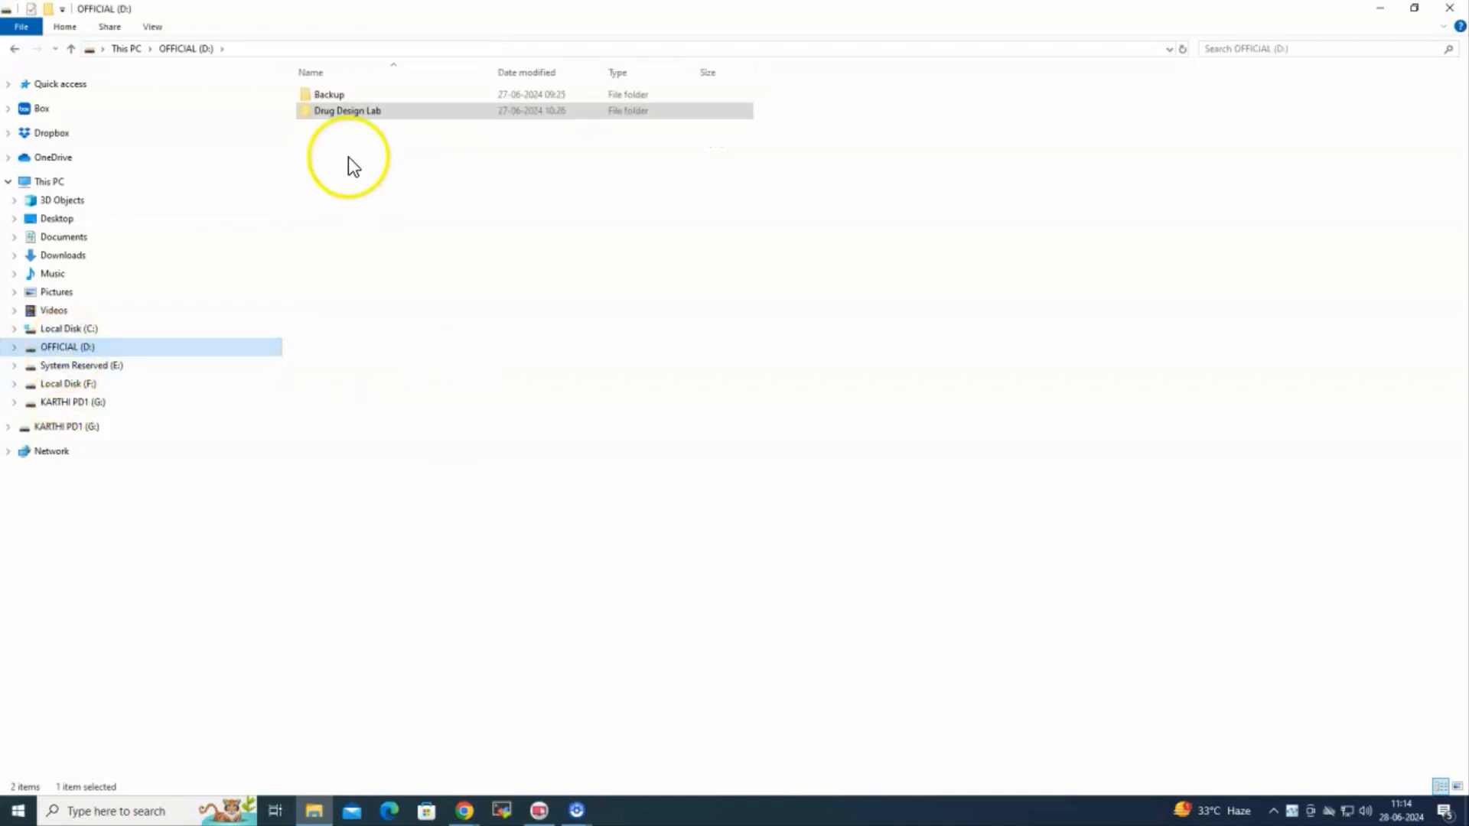
double_click(355, 115)
double_click(360, 93)
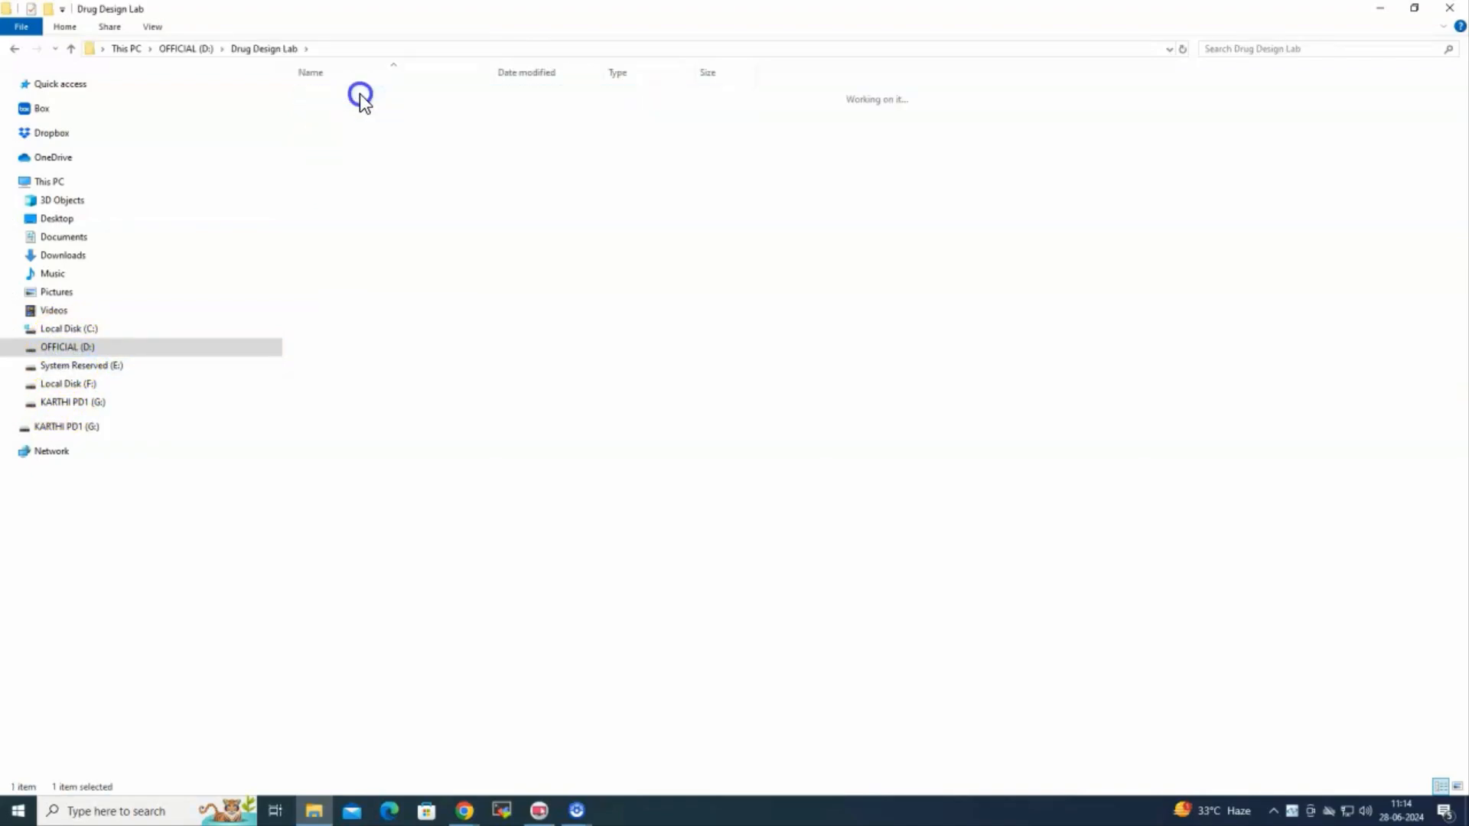
double_click(360, 94)
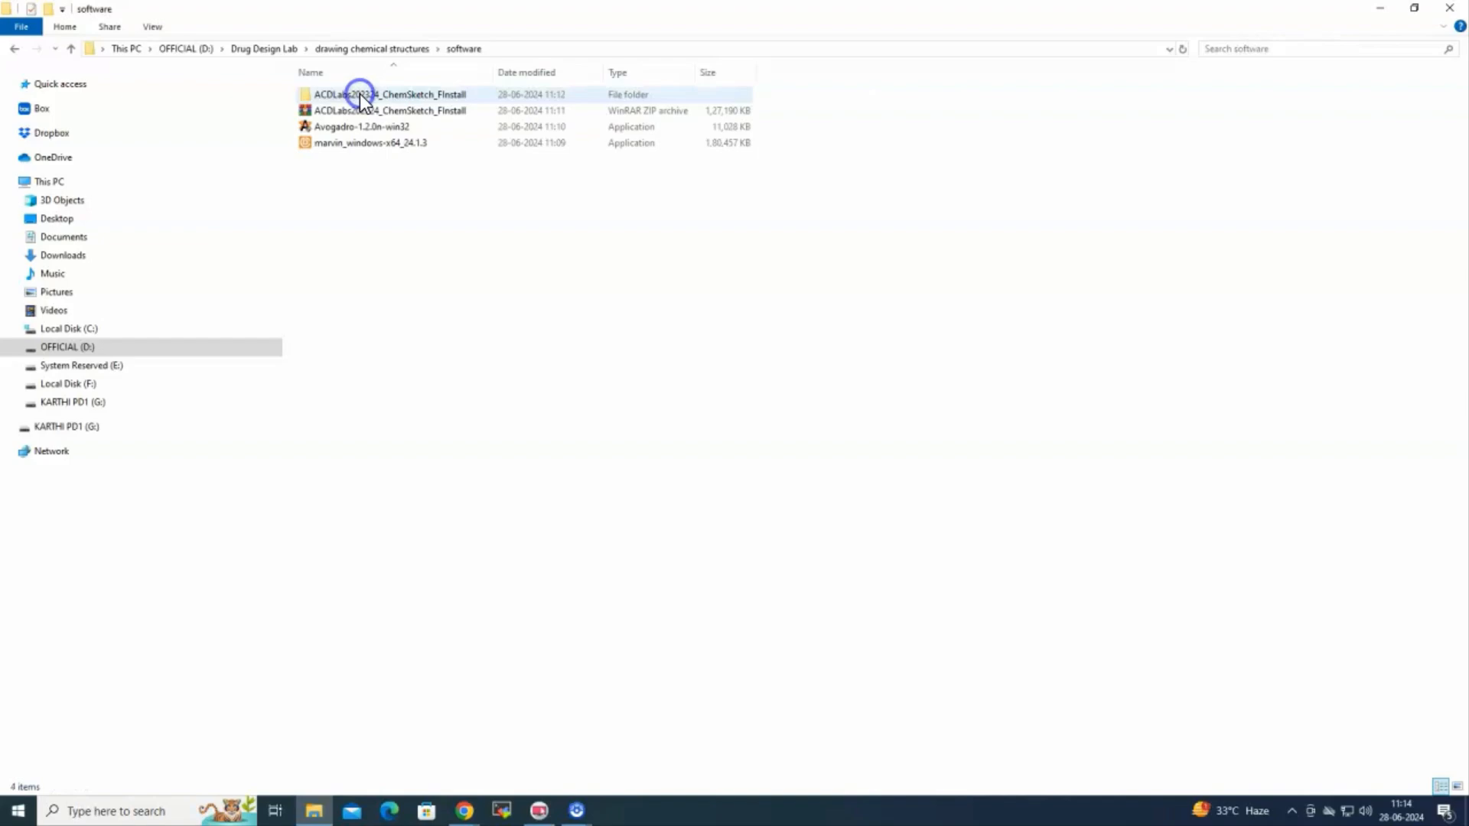
left_click(369, 144)
double_click(368, 144)
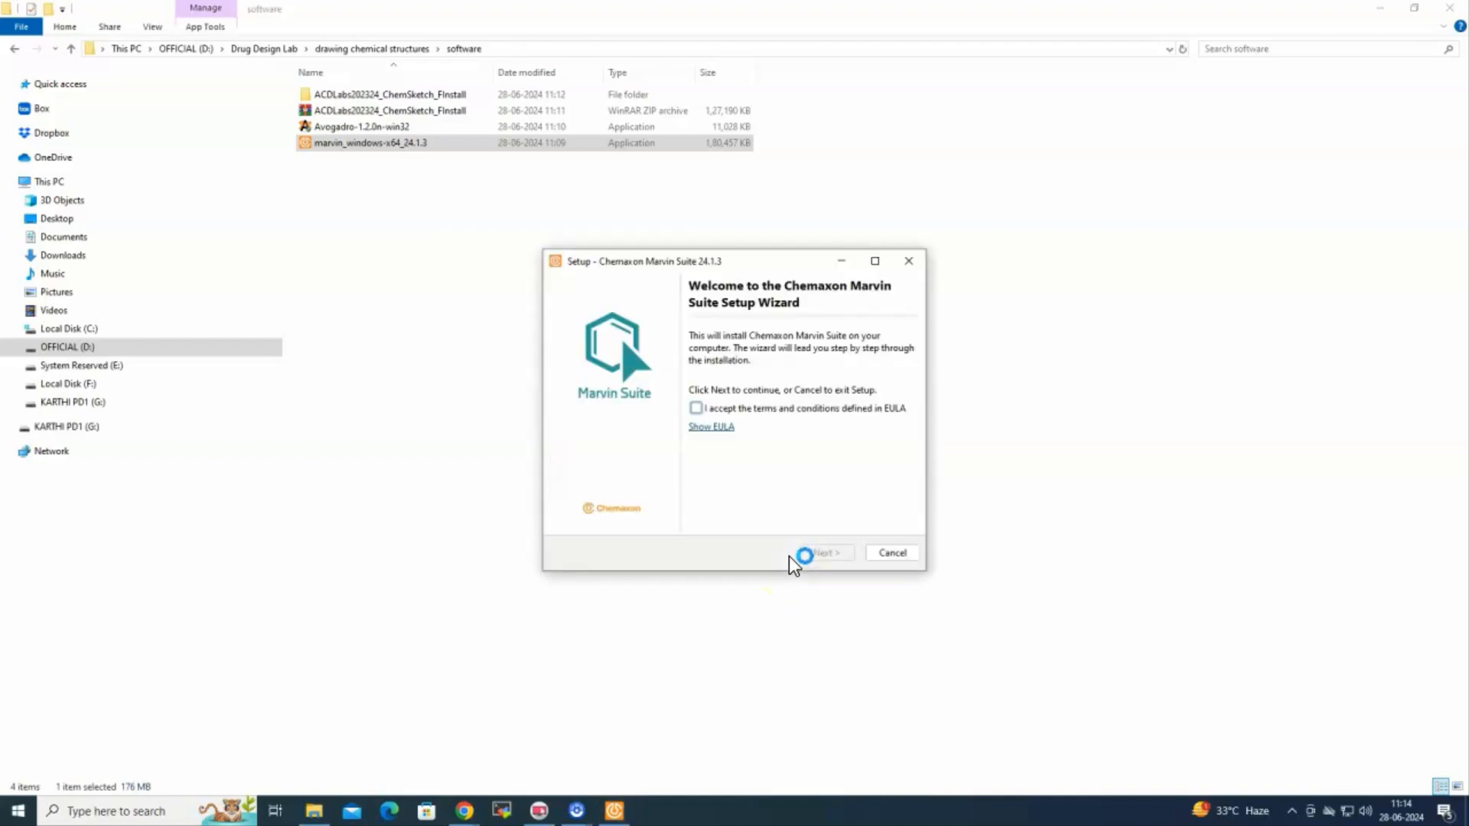
Accept the EULA and complete the Standard installation of Marvin Suite 24.1.3
left_click(698, 408)
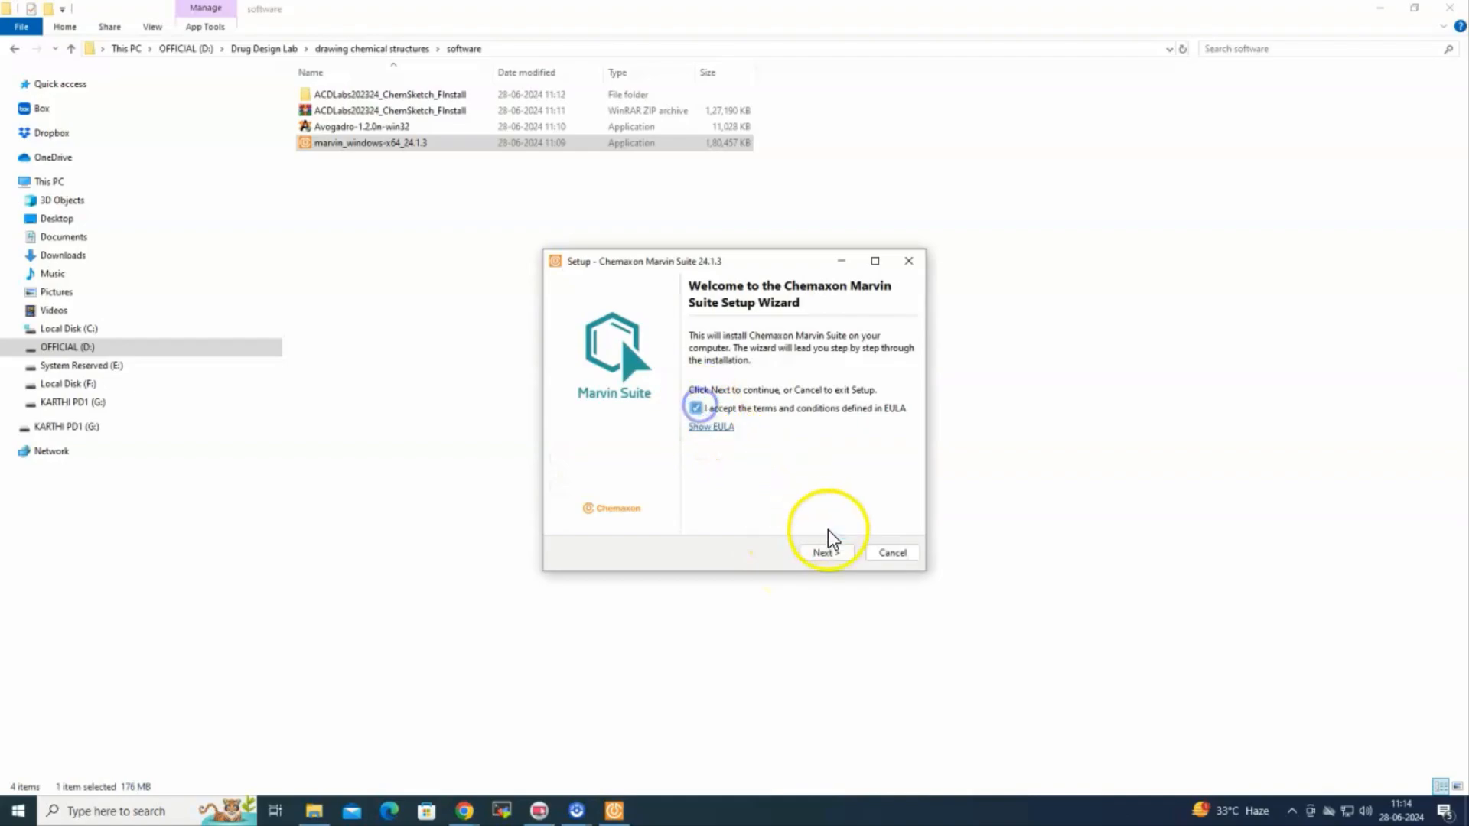
left_click(827, 552)
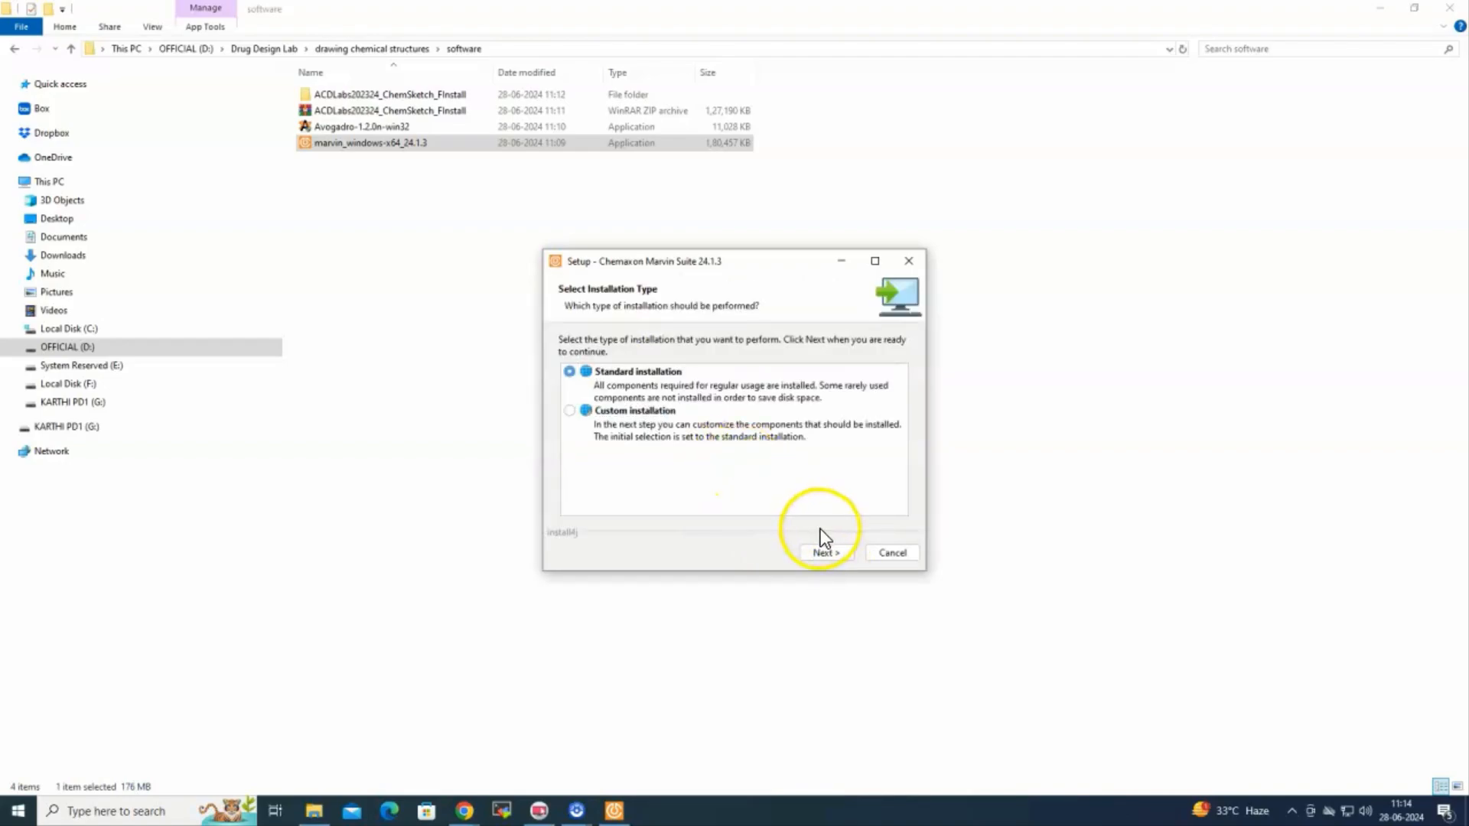
left_click(825, 552)
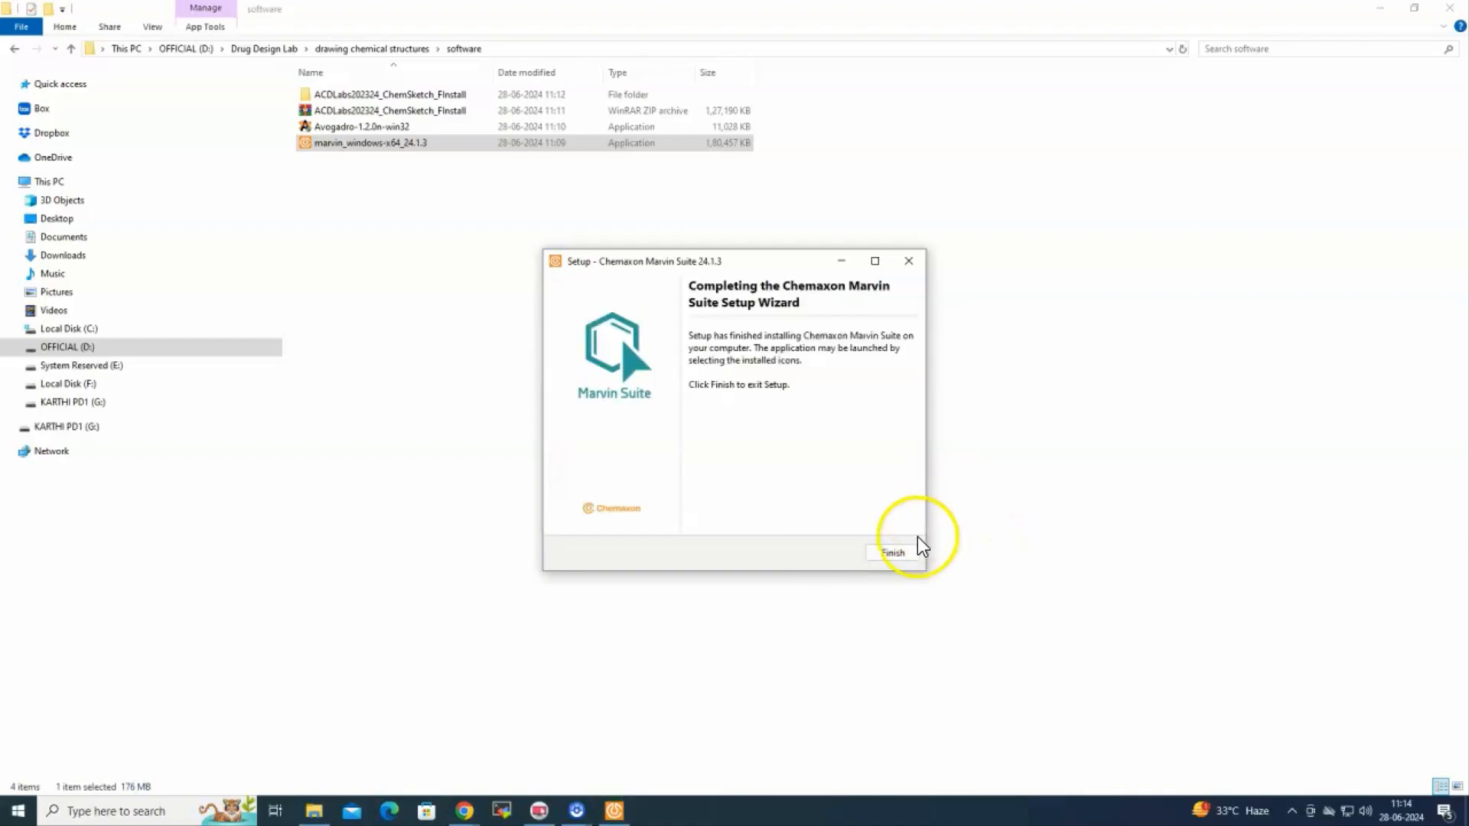
left_click(910, 550)
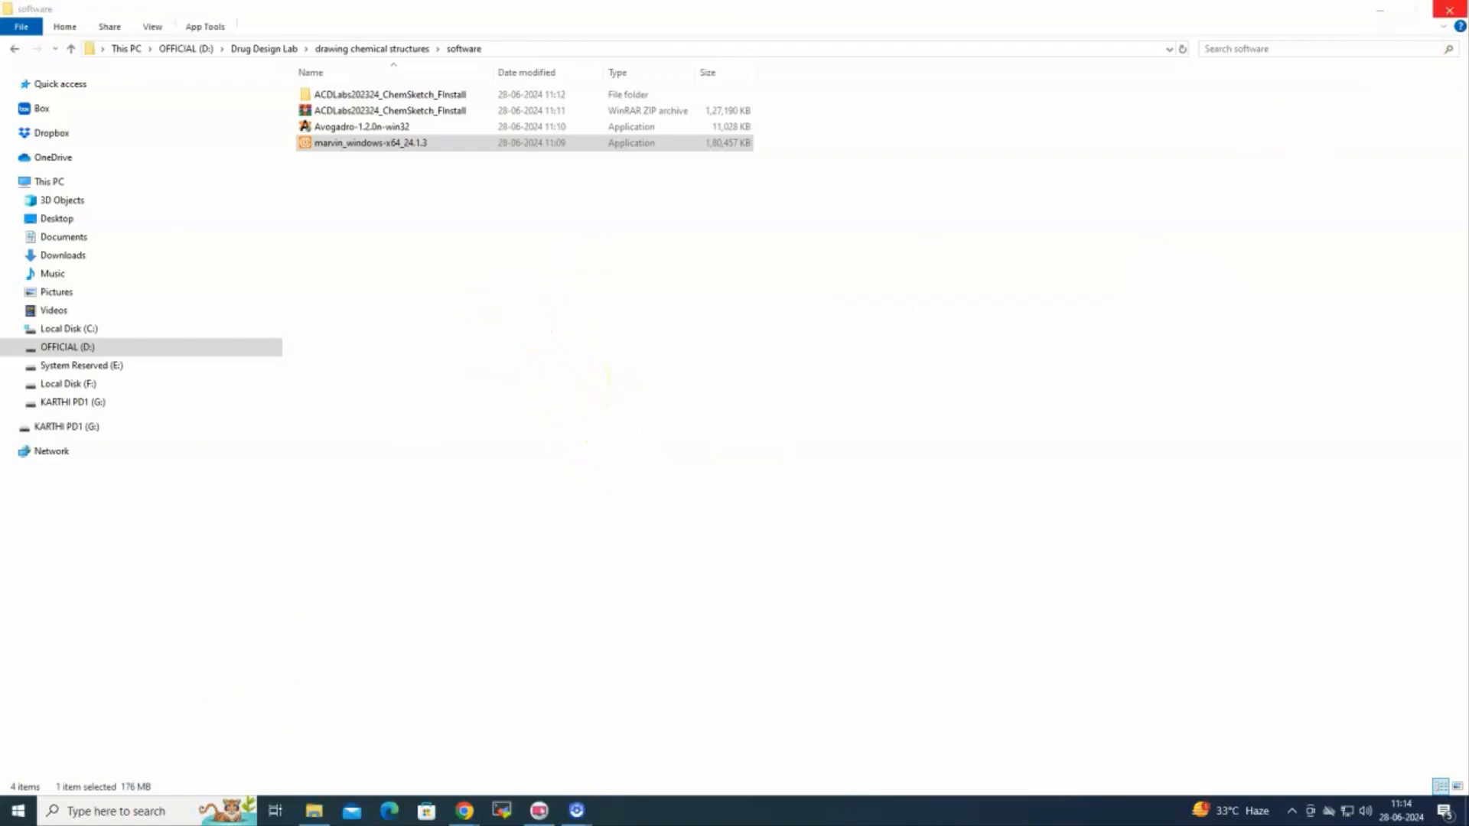
Search Windows for 'mar' and launch the MarvinSketch app from the results
left_click(1383, 9)
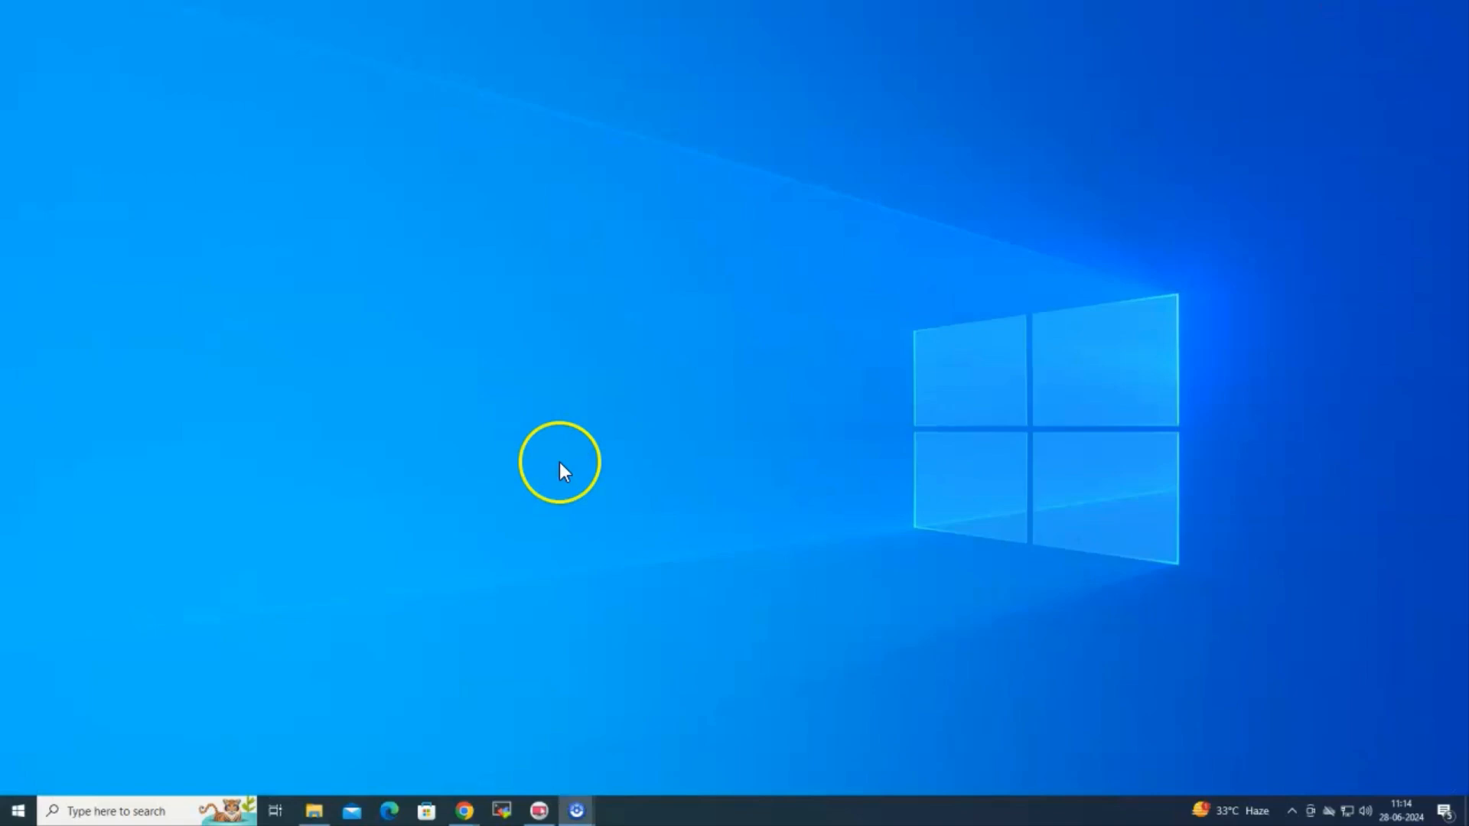
left_click(76, 808)
type("narv")
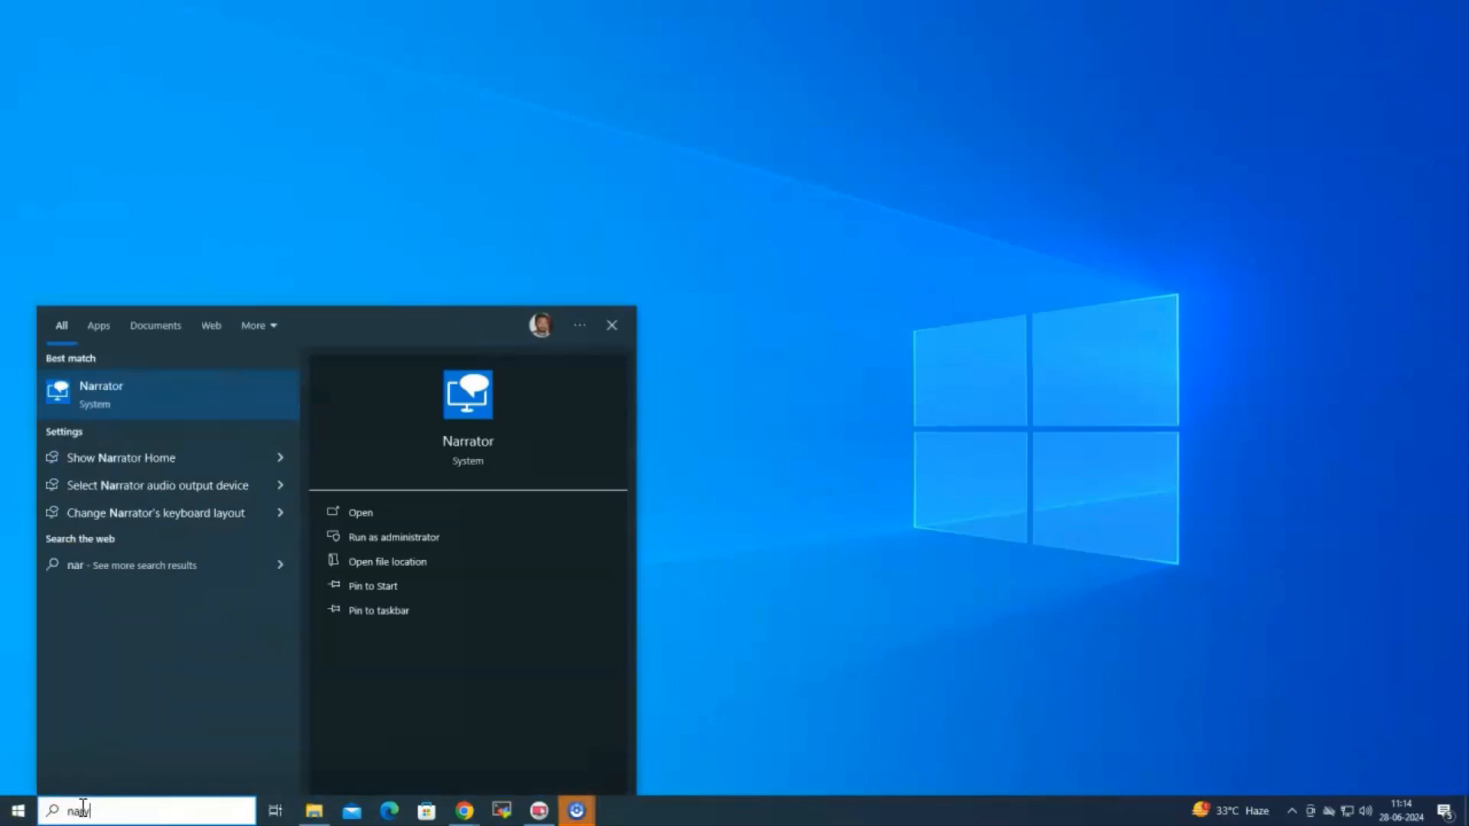
key("BackSpace")
key("BackSpace")
key("BackSpace")
key("BackSpace")
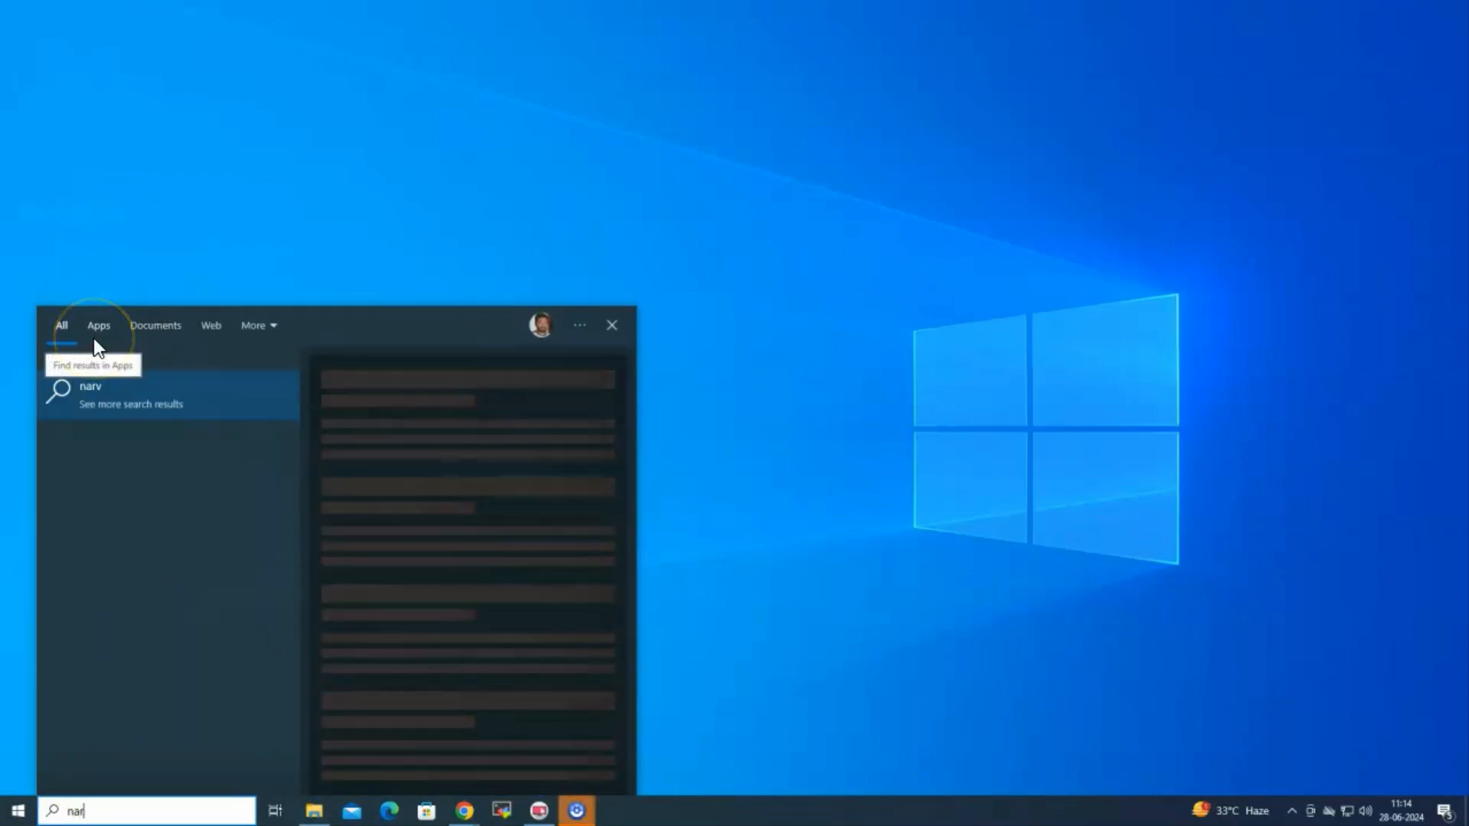
type("mar")
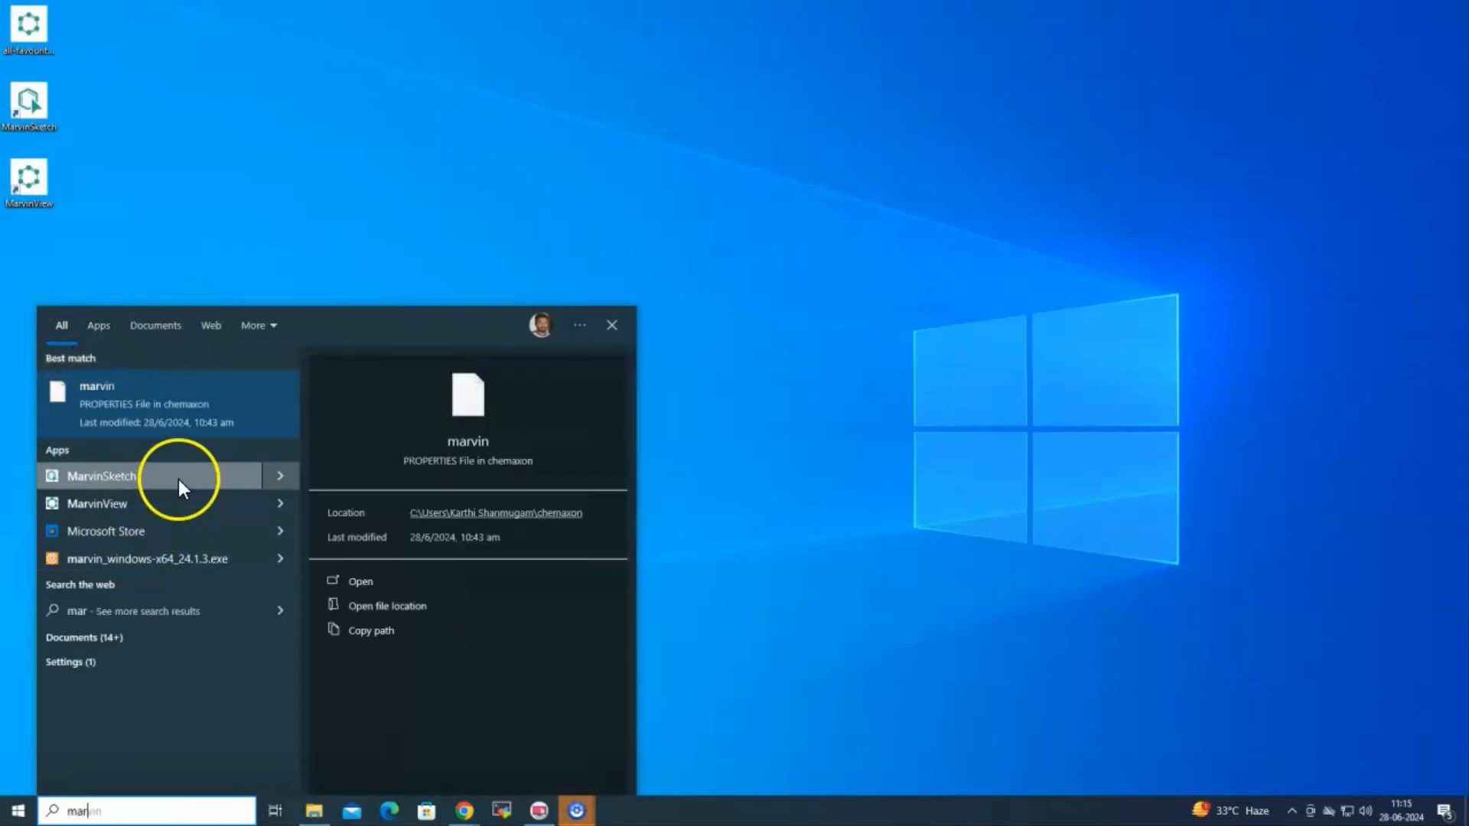
left_click(177, 479)
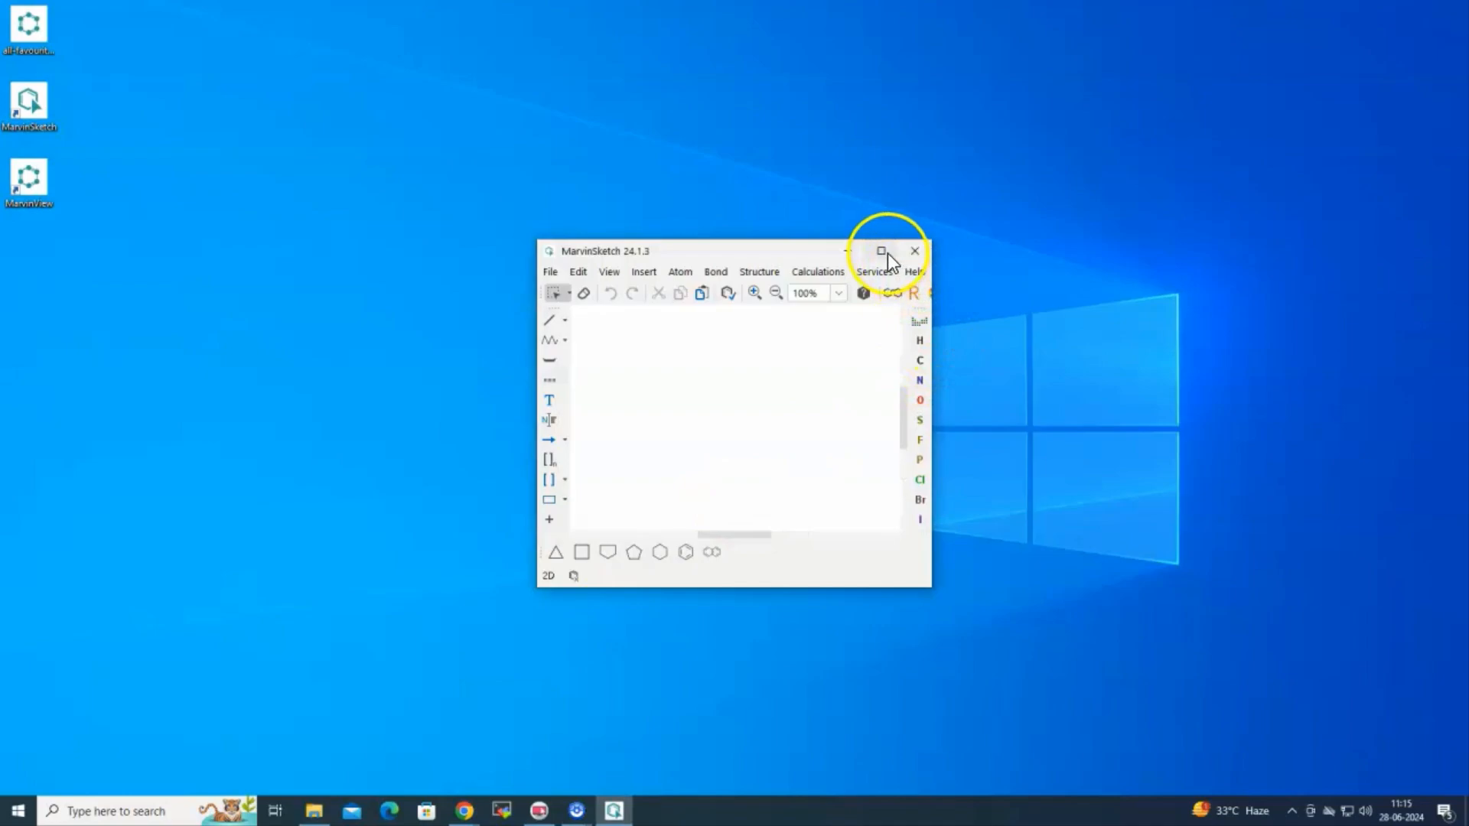
Maximize MarvinSketch and apply the license key under Help > Licenses > License server configuration
left_click(881, 252)
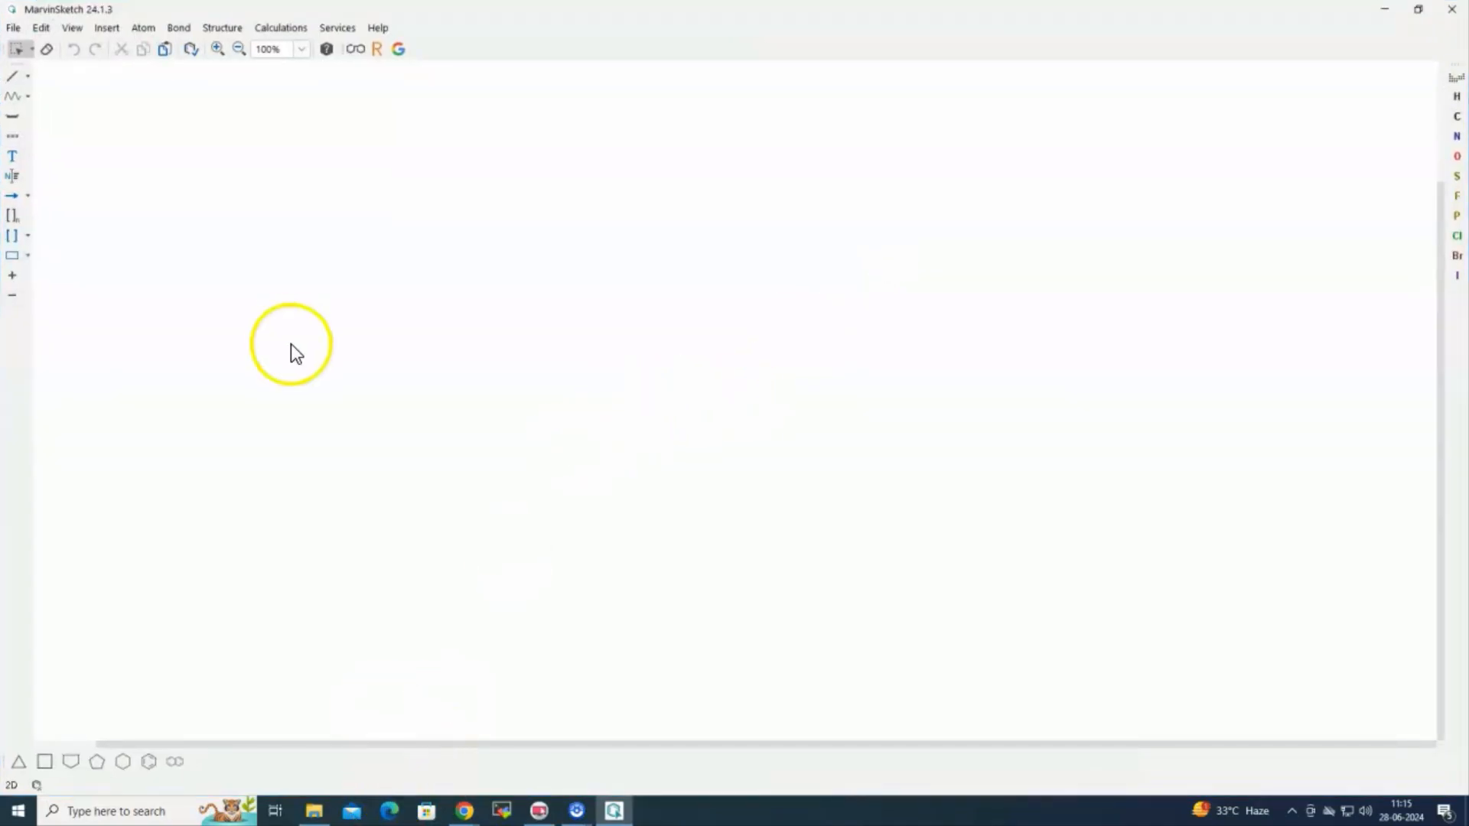
left_click(375, 27)
left_click(390, 72)
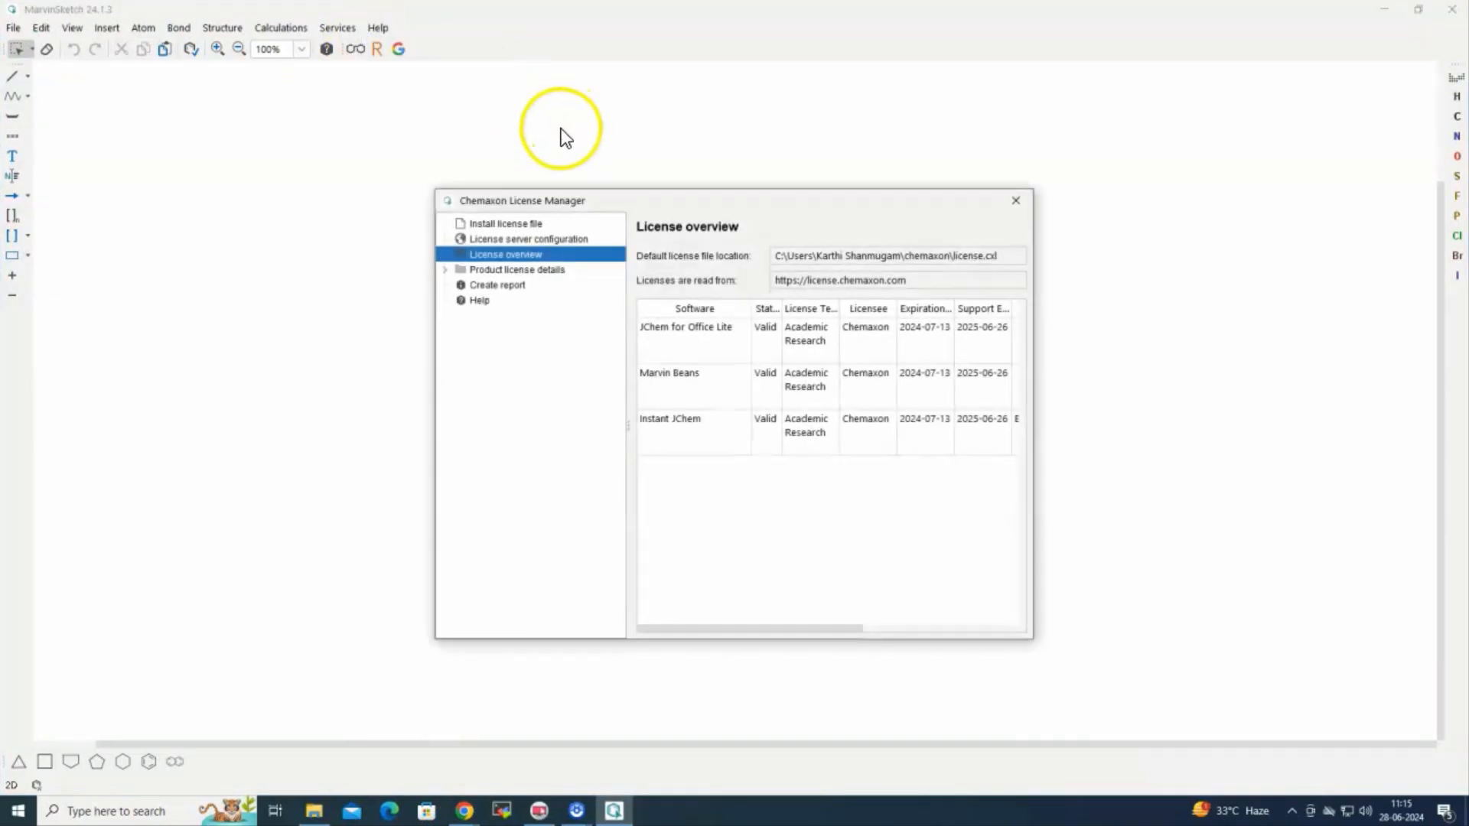
left_click(525, 239)
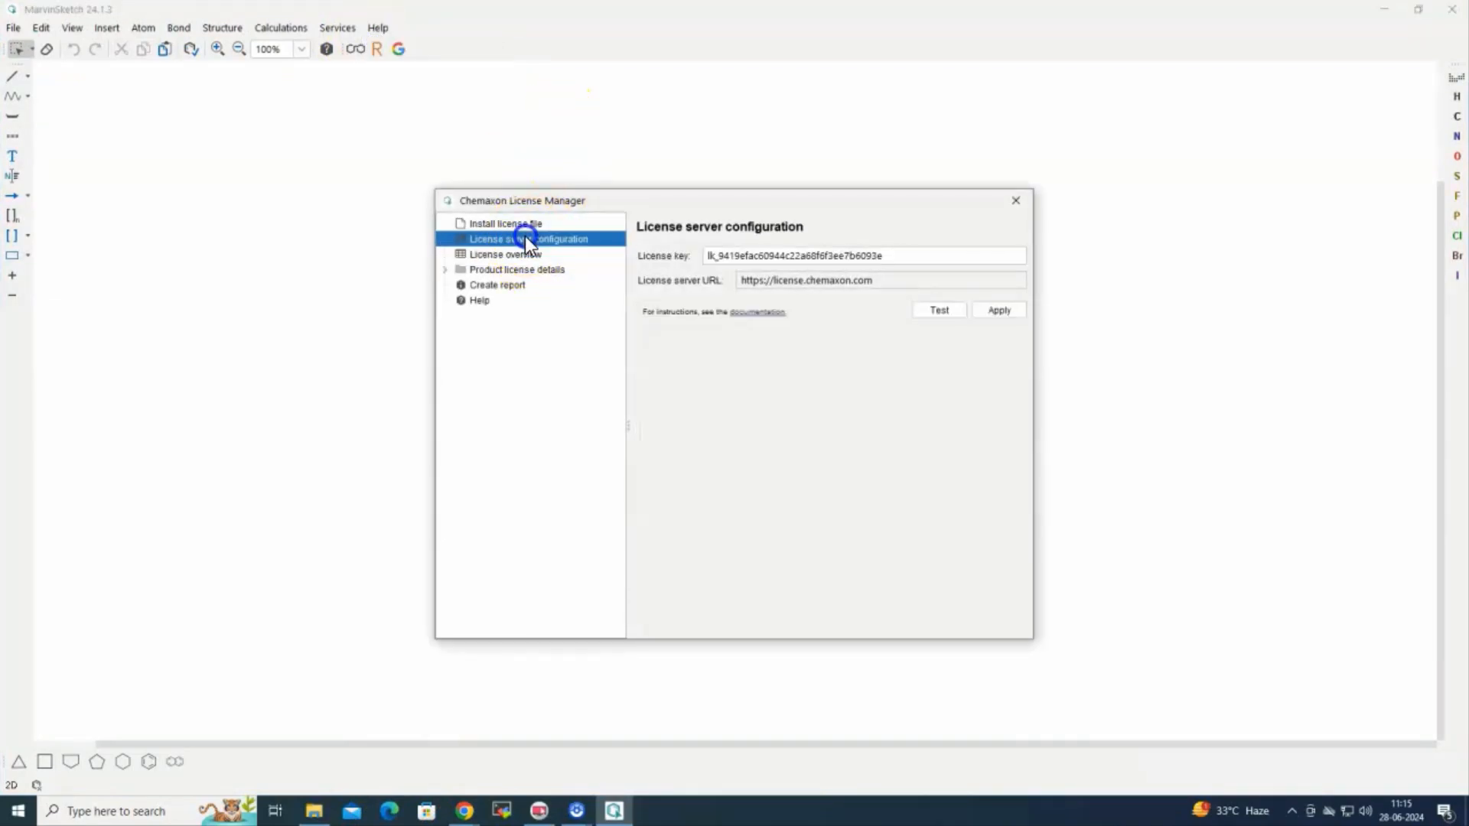
left_click(896, 254)
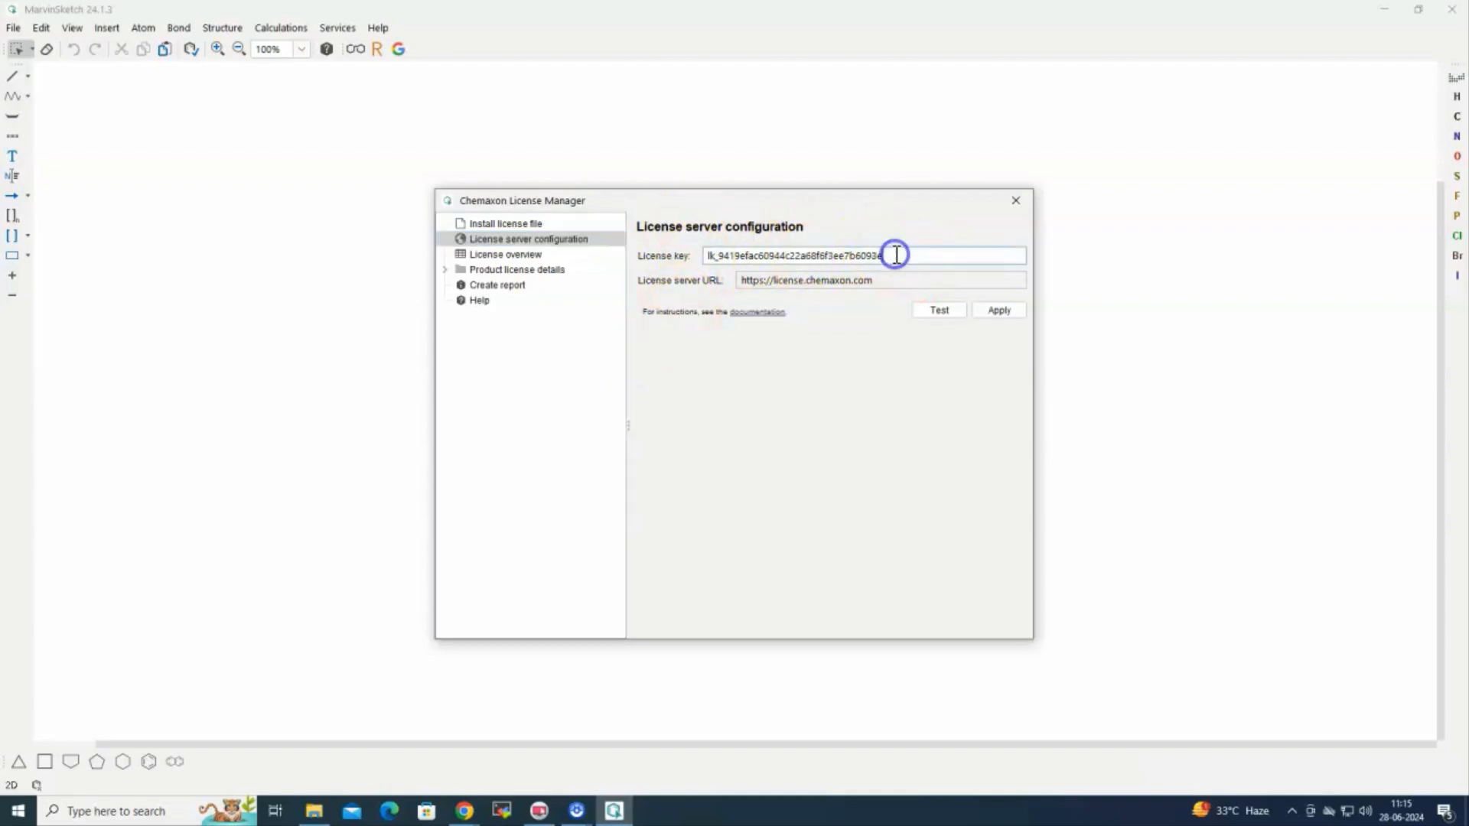
left_click(1002, 314)
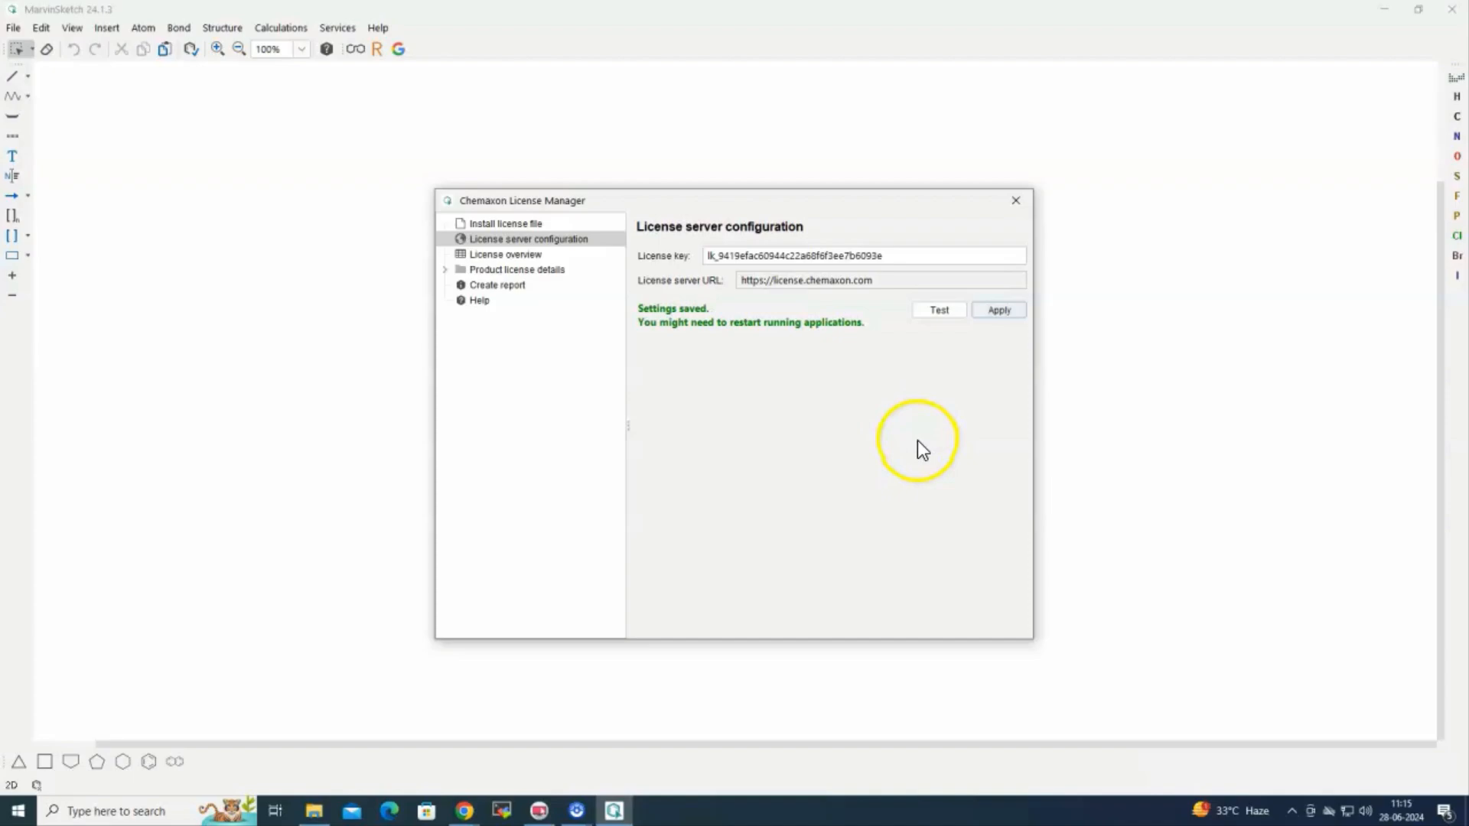
left_click(1016, 202)
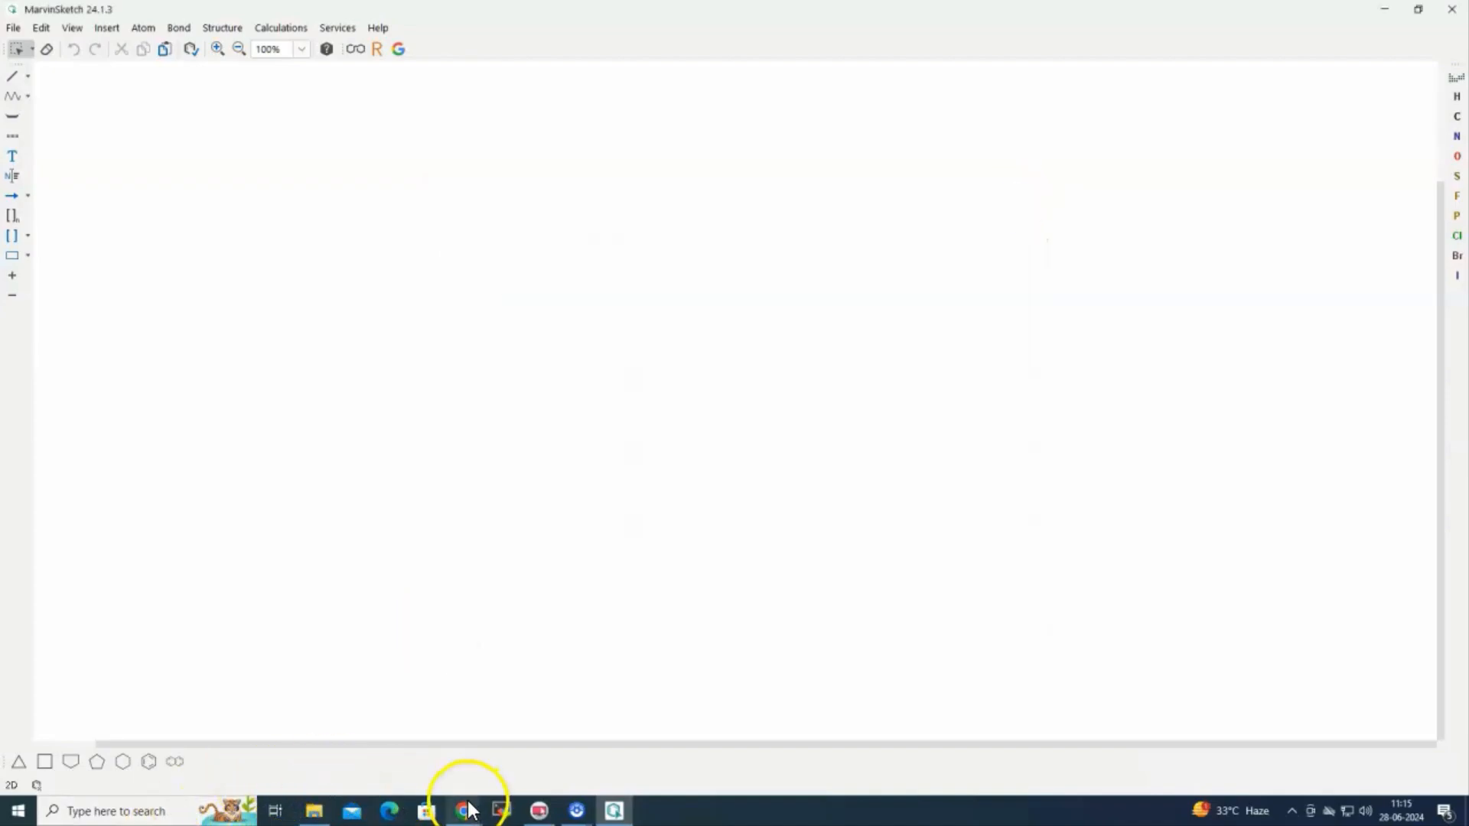
Copy the license key from the Chemaxon Account tab in Chrome, then return to MarvinSketch
mouse_move(467, 809)
left_click(505, 762)
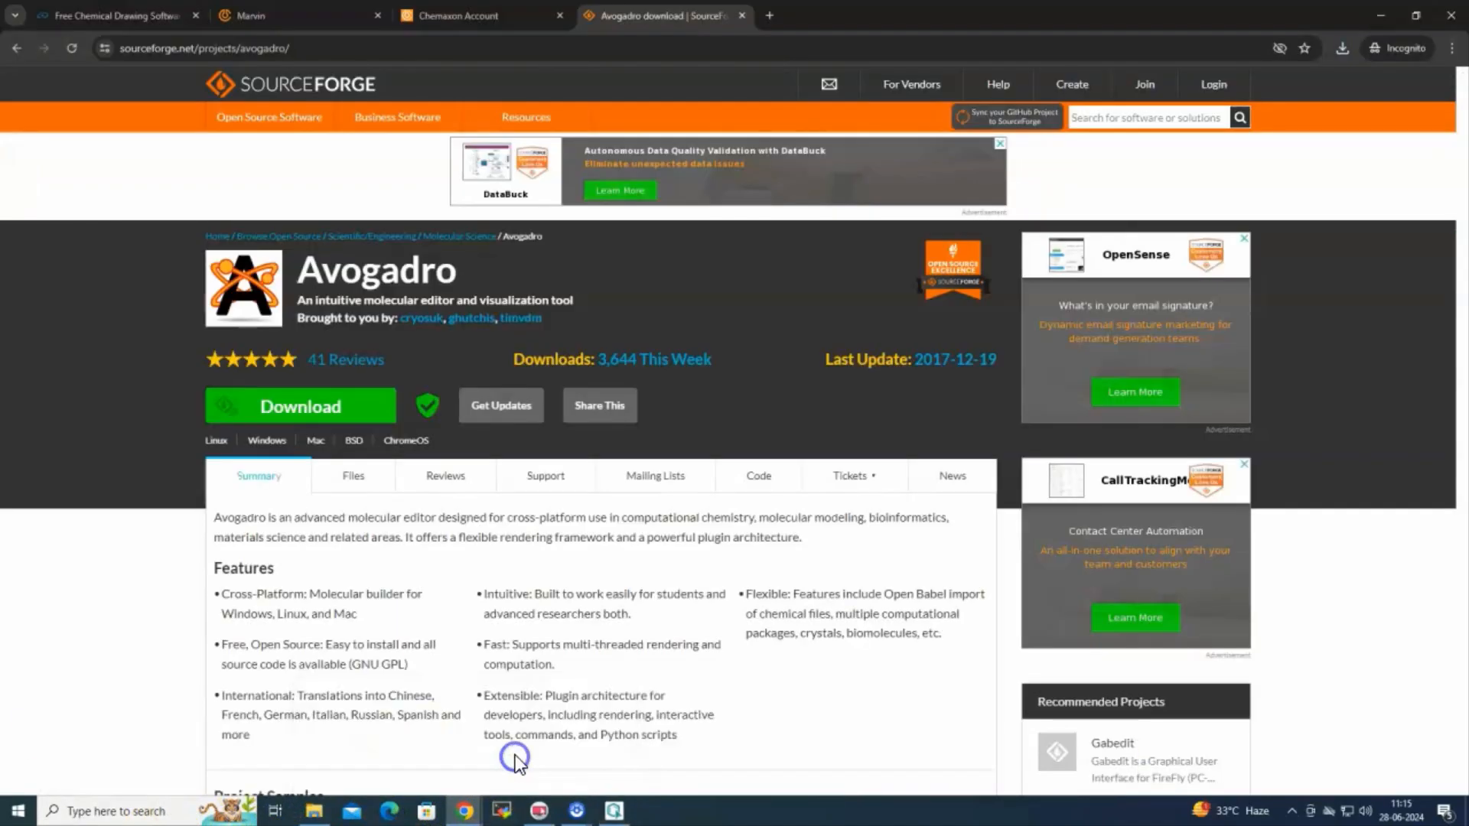
left_click(452, 22)
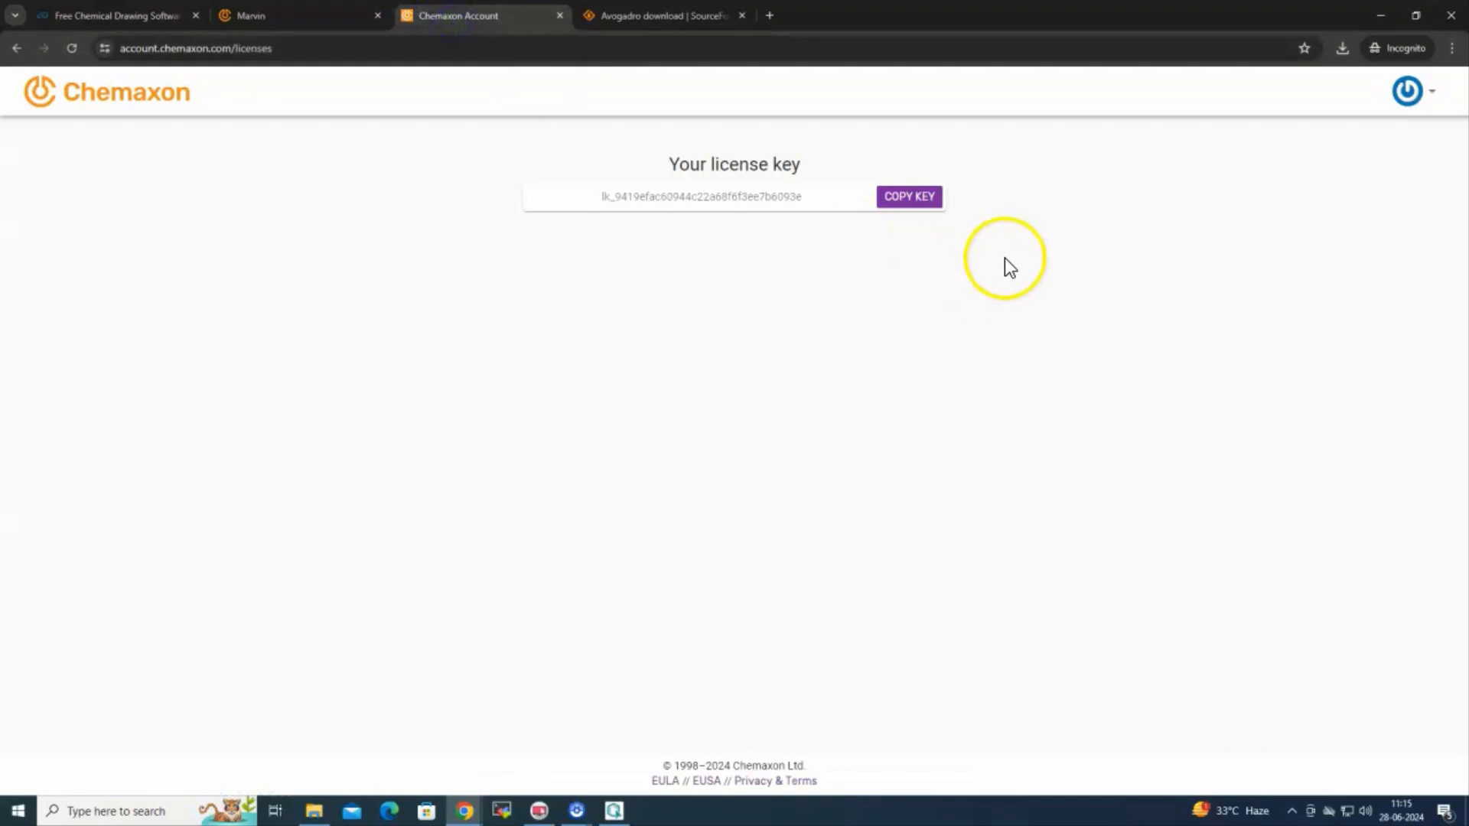
left_click(890, 196)
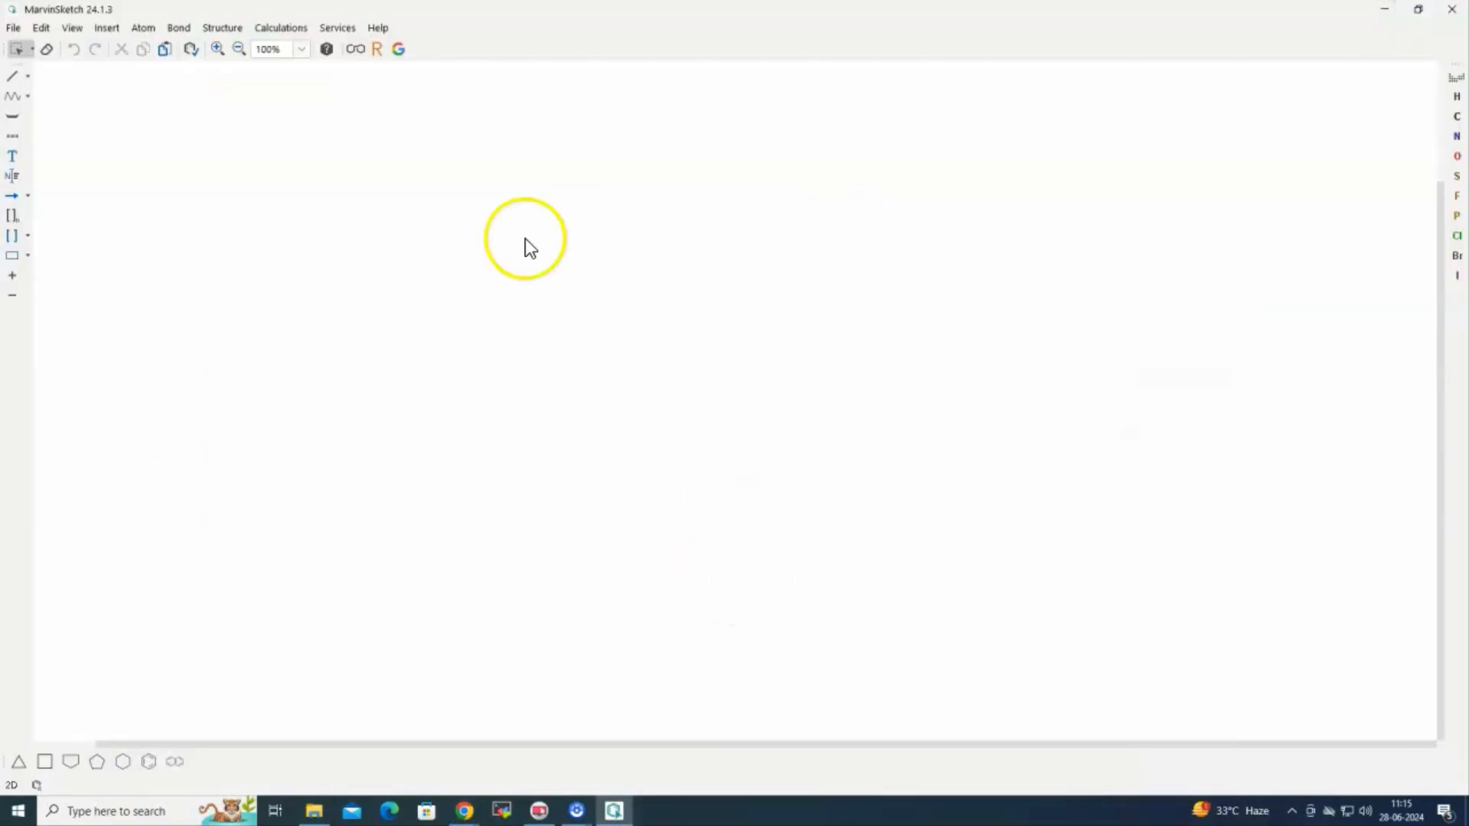
left_click(376, 29)
Re-apply the license key in License server configuration, close the License Manager, and exit MarvinSketch
left_click(390, 73)
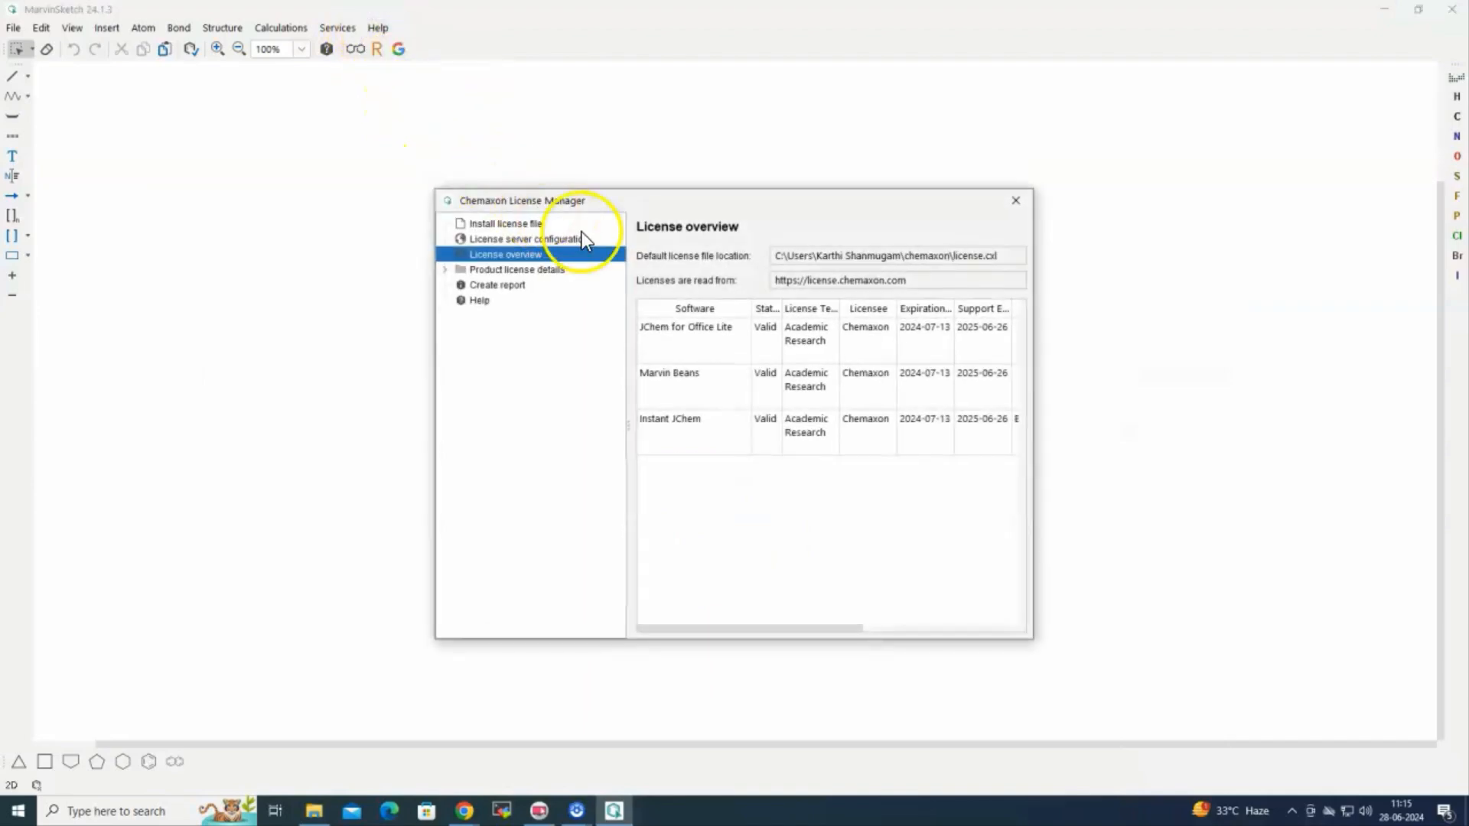
left_click(558, 237)
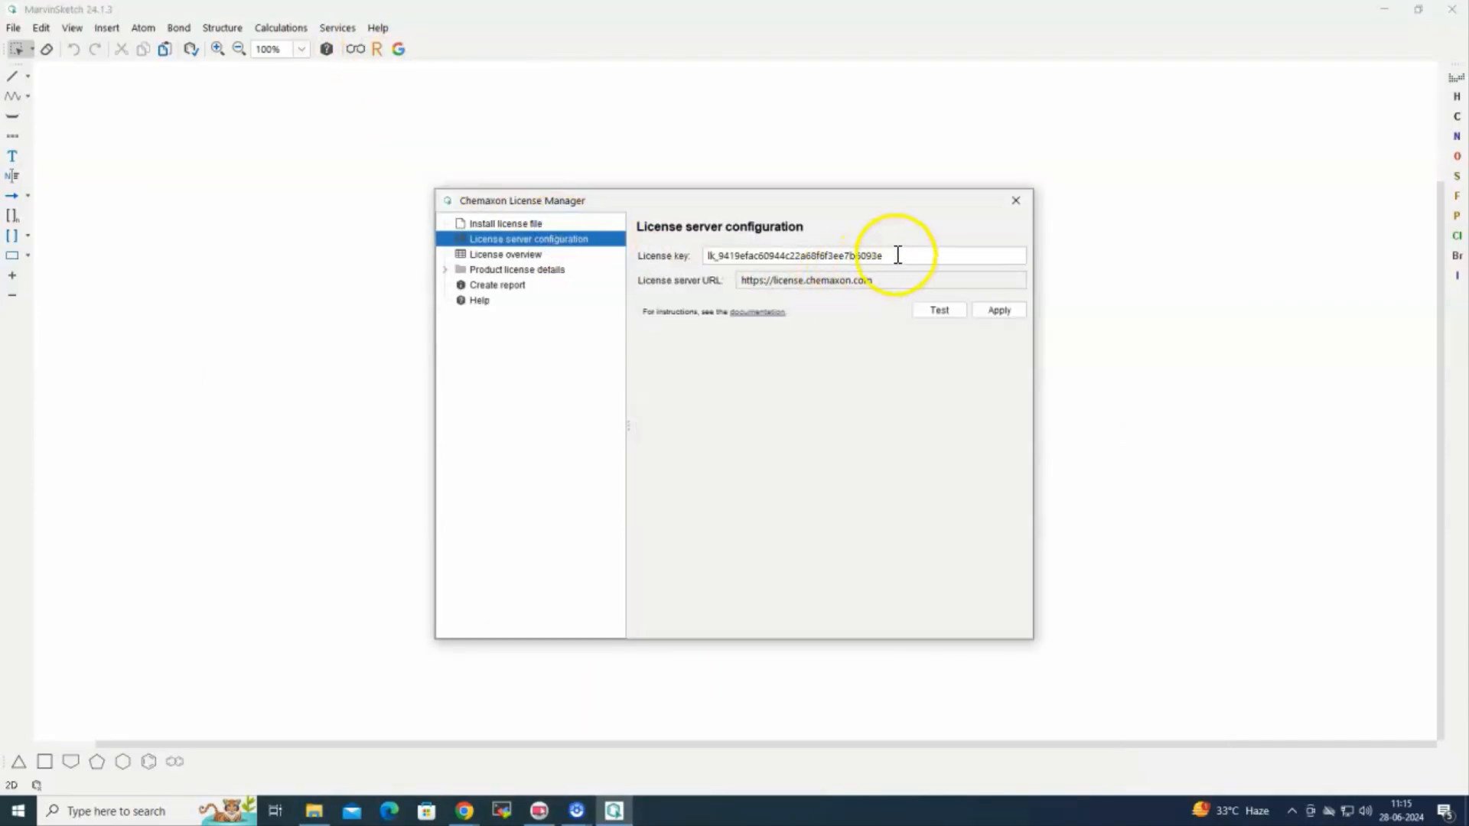
left_click_drag(894, 254, 723, 241)
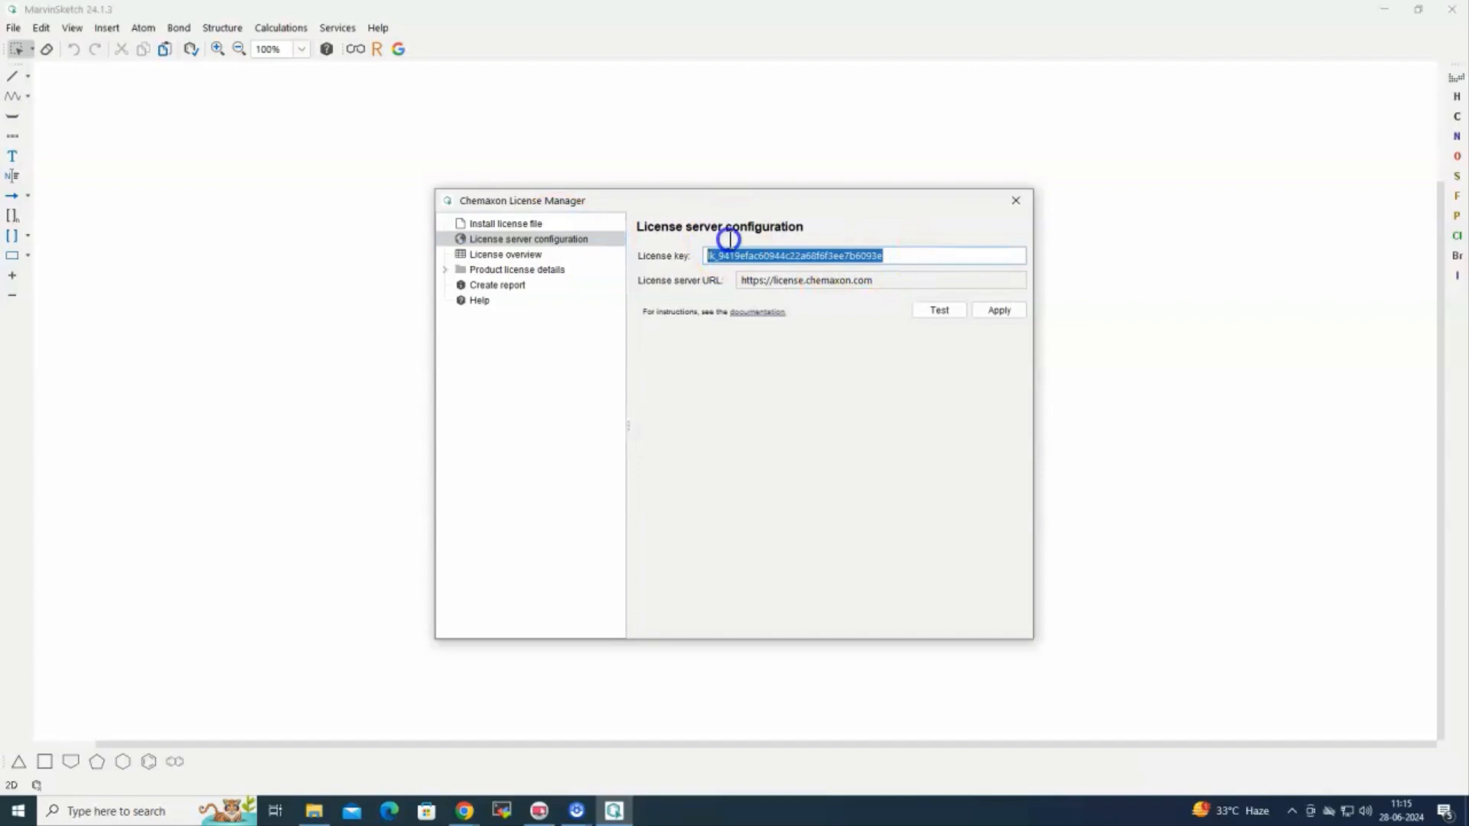
left_click(997, 310)
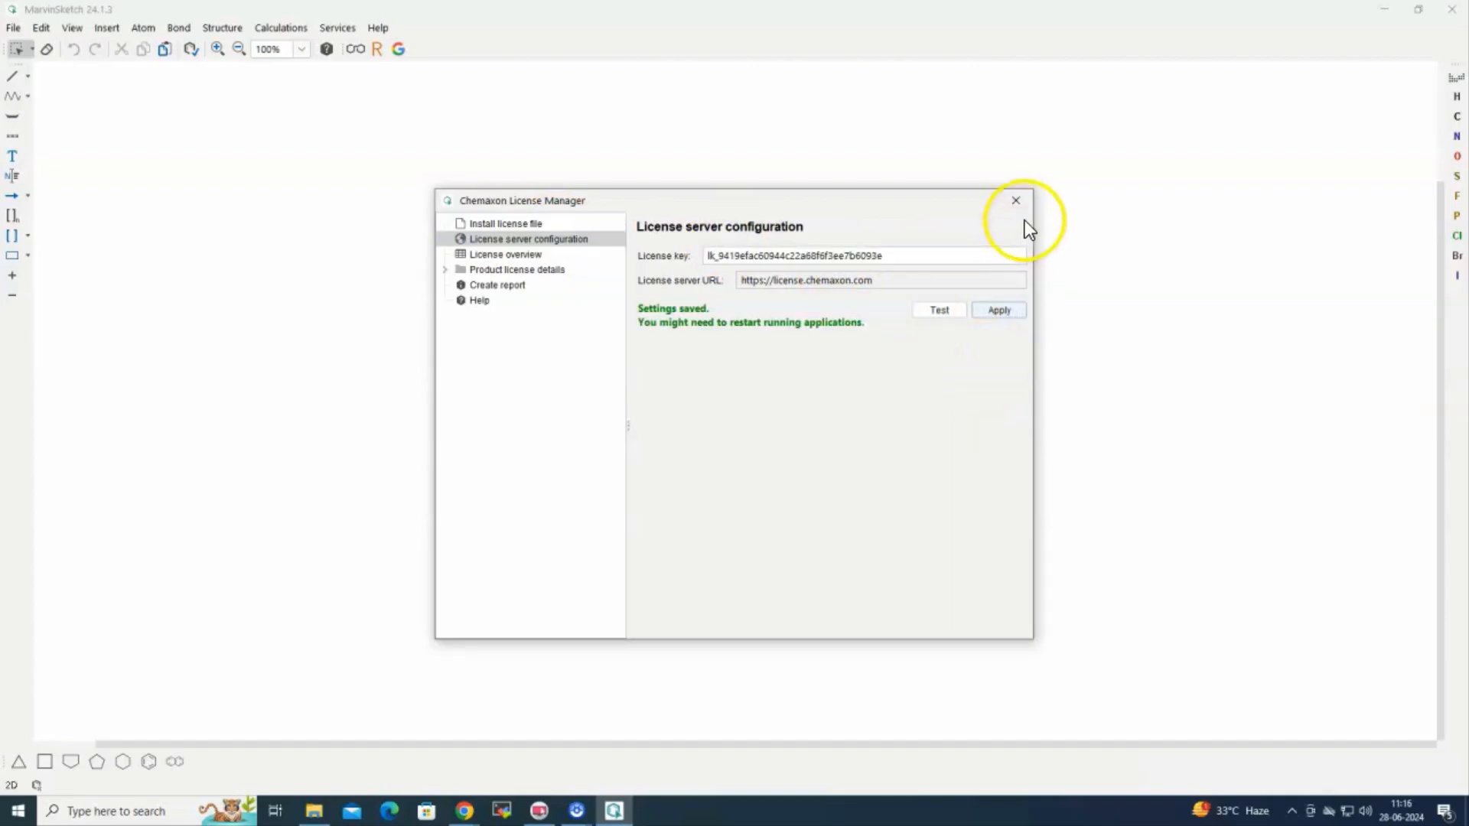
left_click(1016, 201)
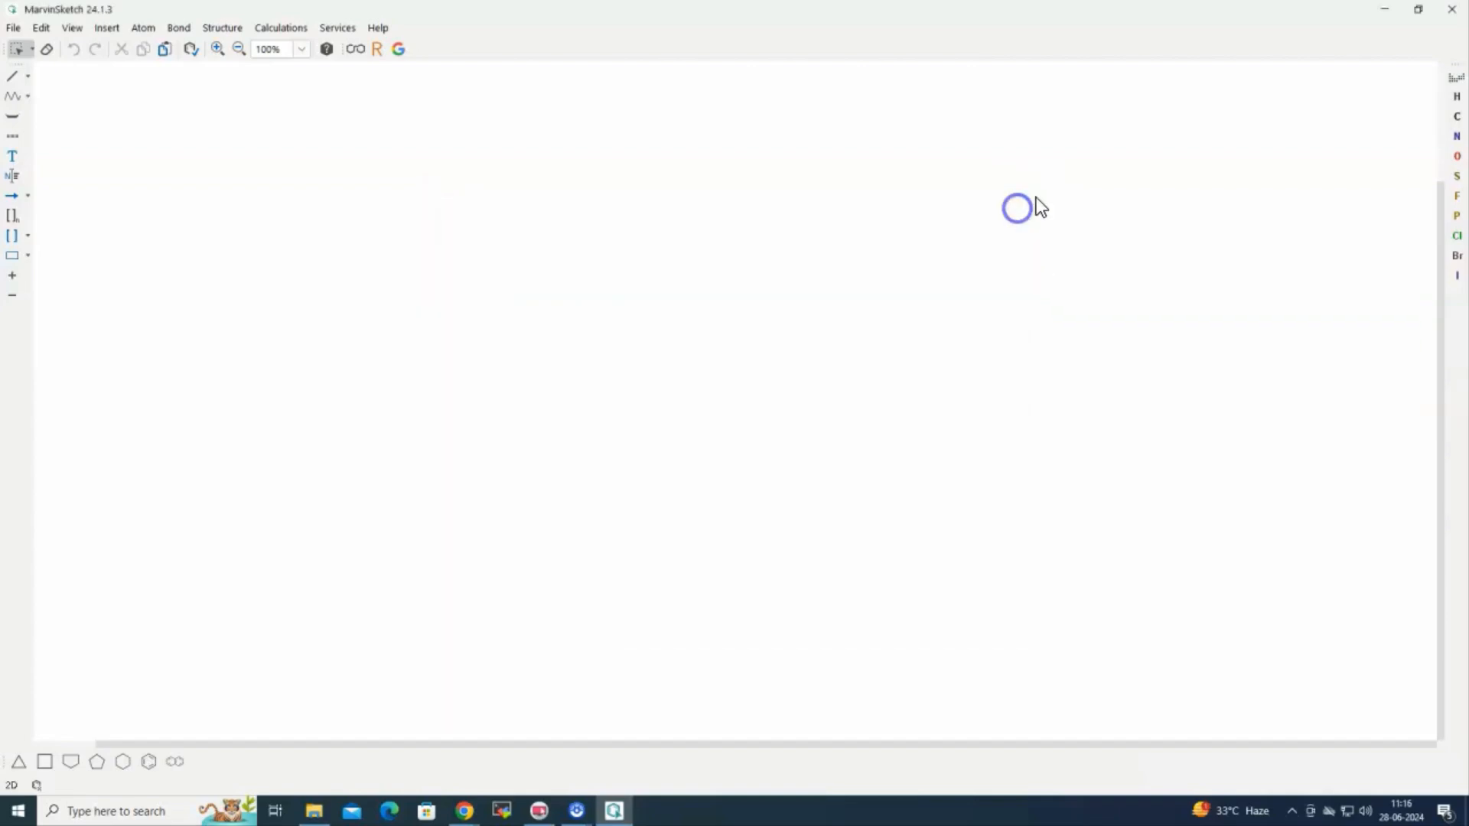
left_click(1452, 10)
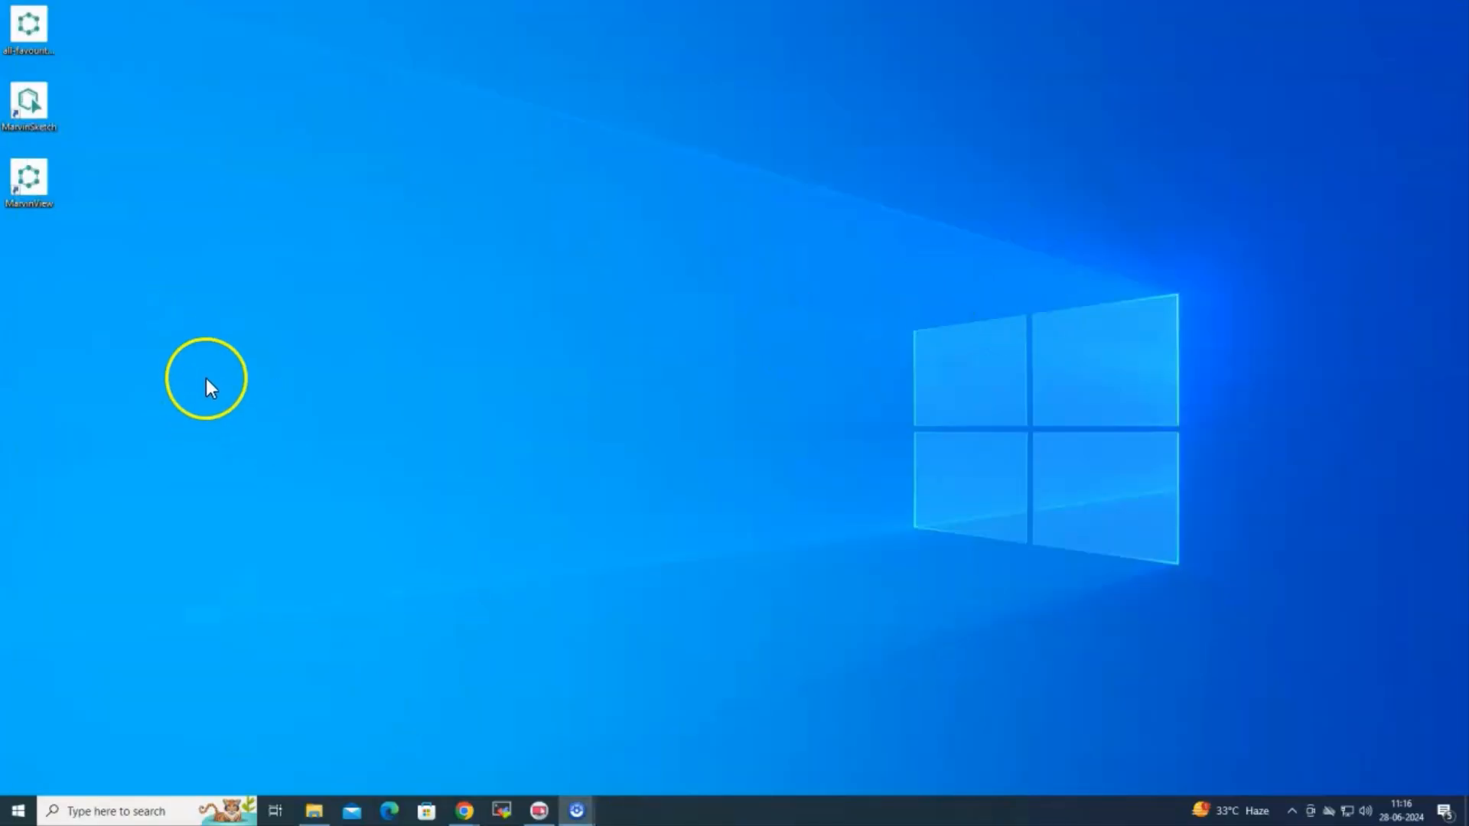
Delete the three desktop shortcuts and run Avogadro-1.2.0n-win32 from the software folder
left_click_drag(205, 378, 3, 6)
left_click(36, 31)
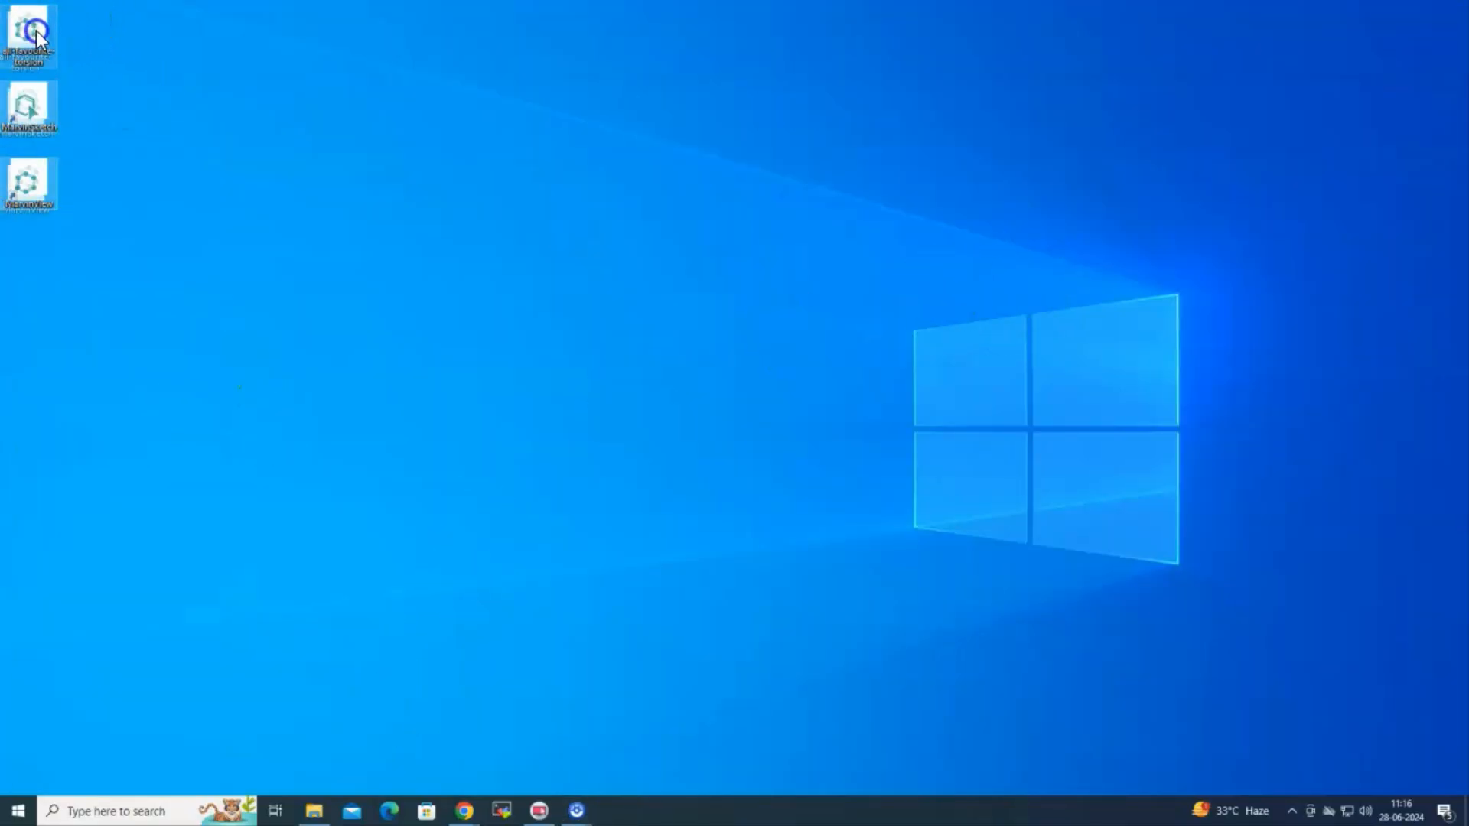
key("Delete")
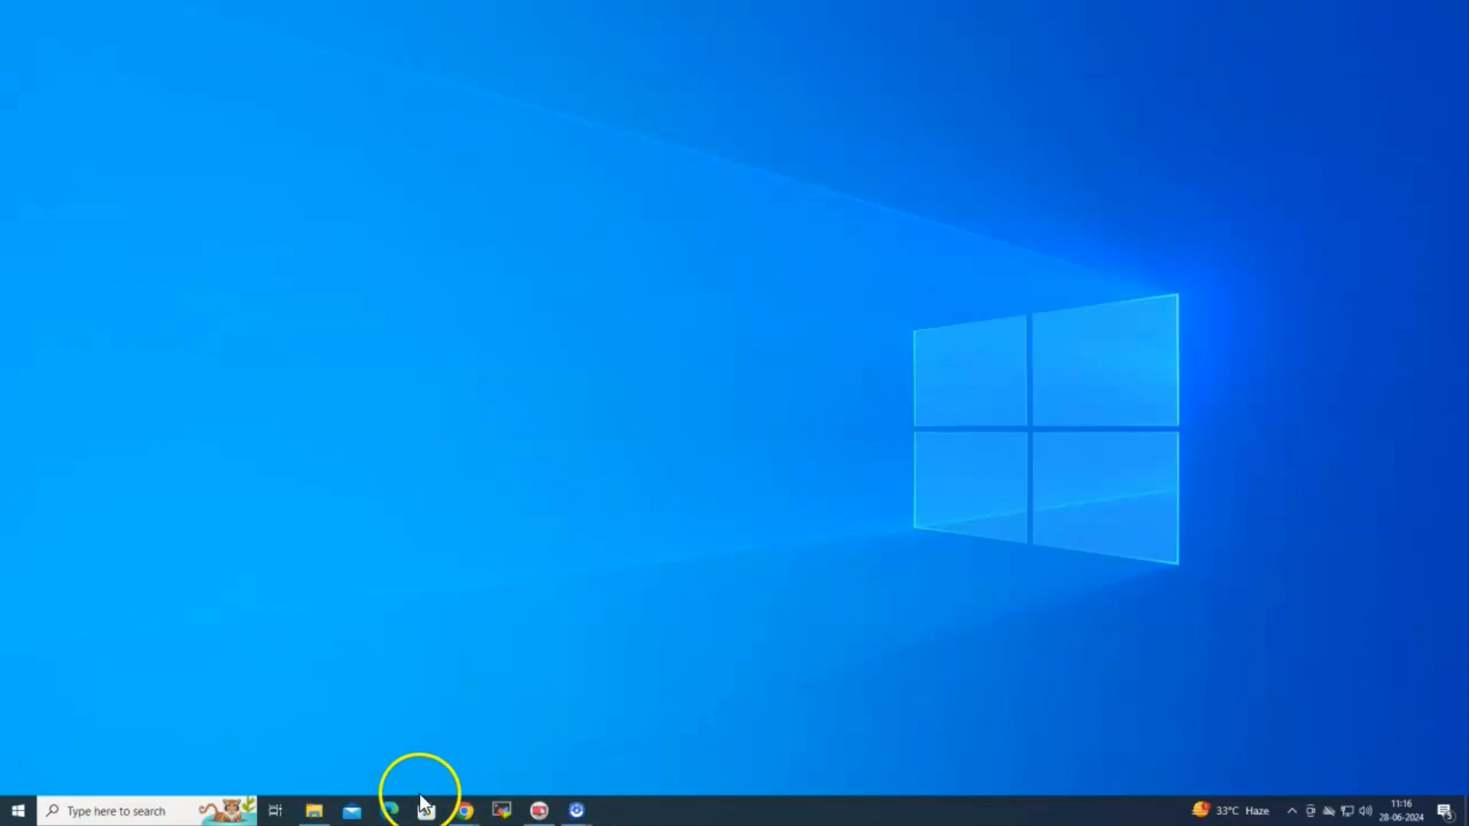
left_click(314, 813)
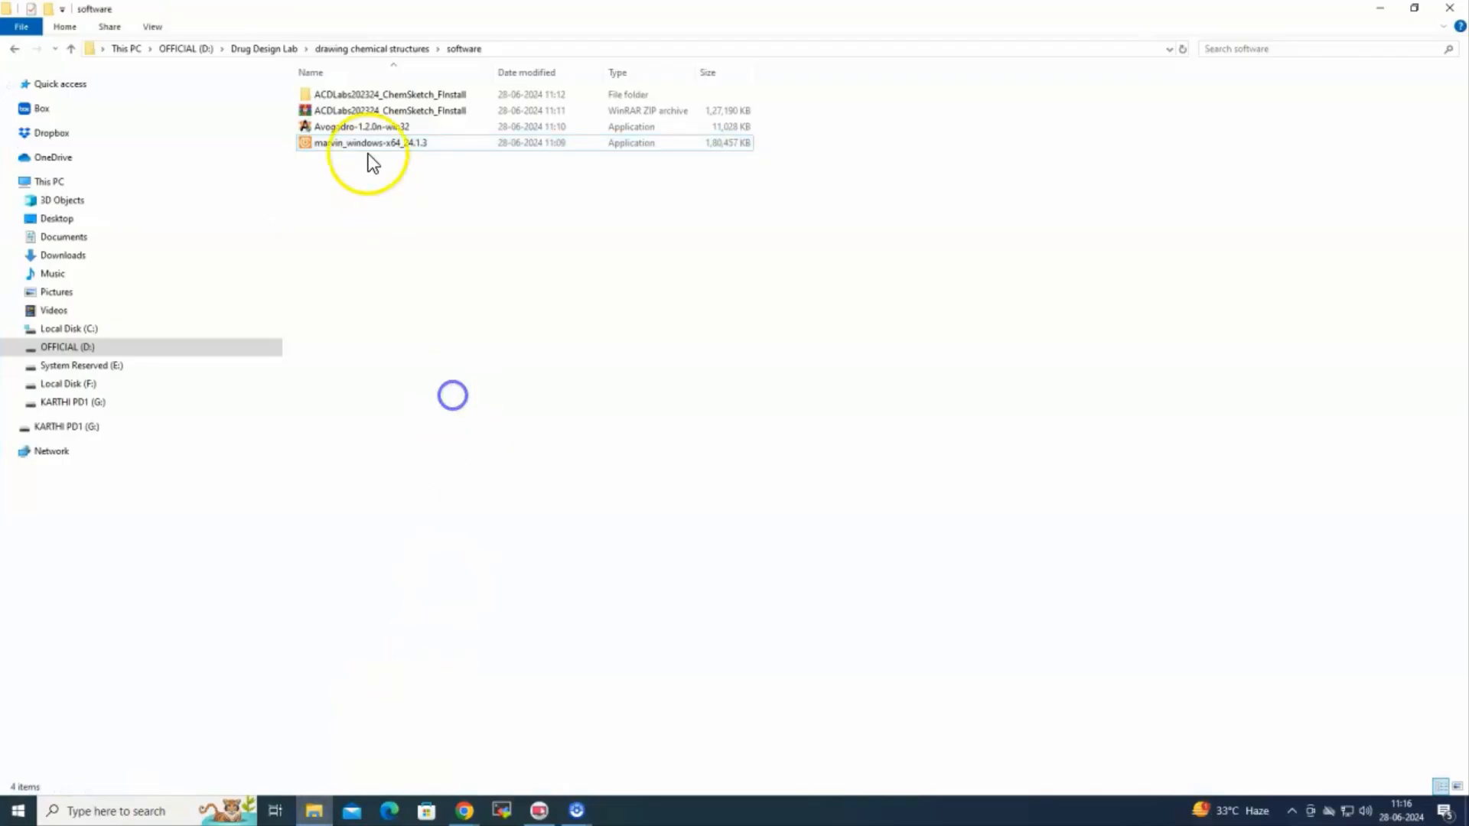
left_click(356, 133)
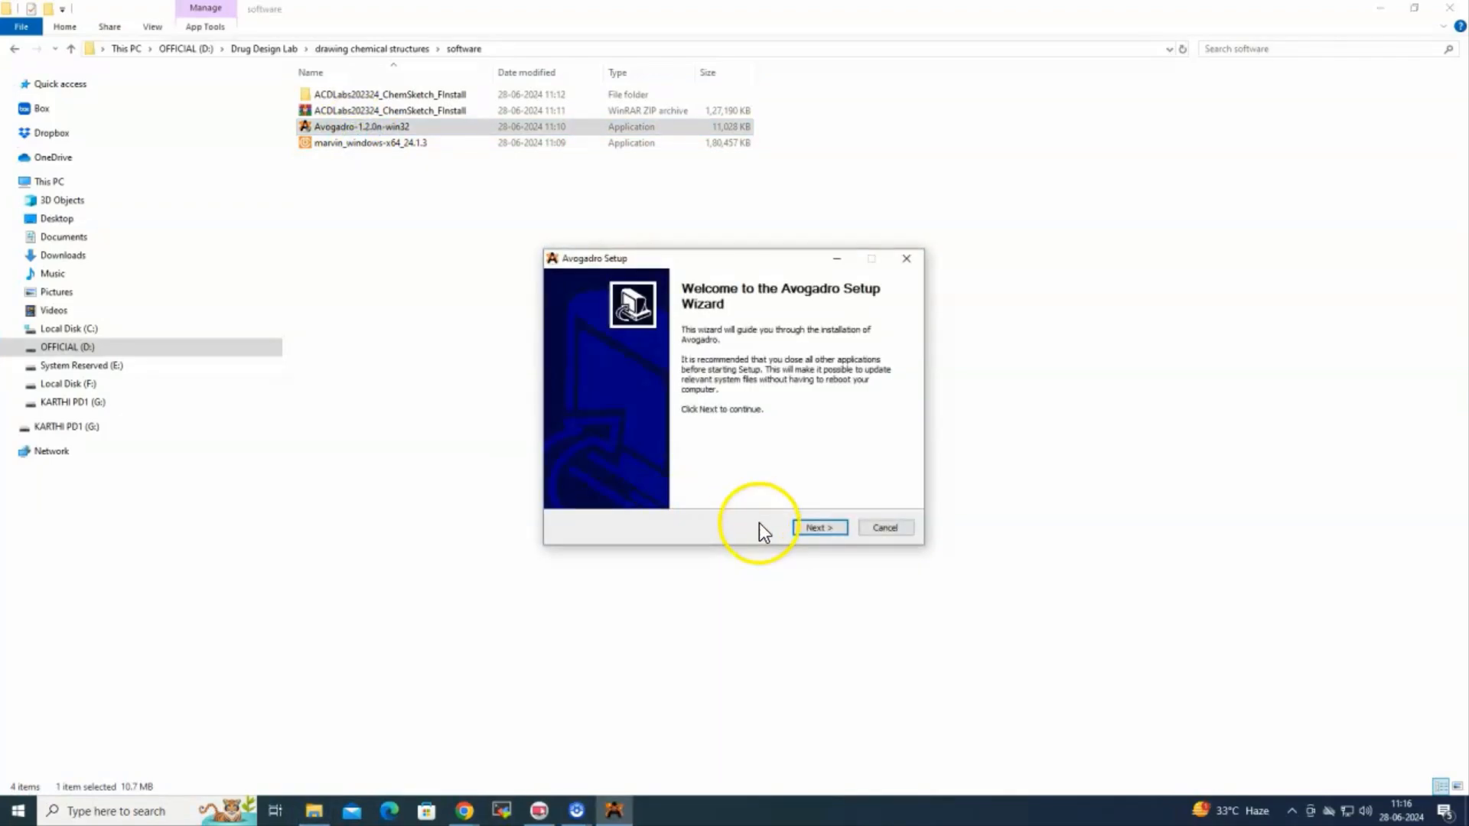
Install Avogadro, accepting the GPL and keeping default options, location and Start menu folder
left_click(815, 528)
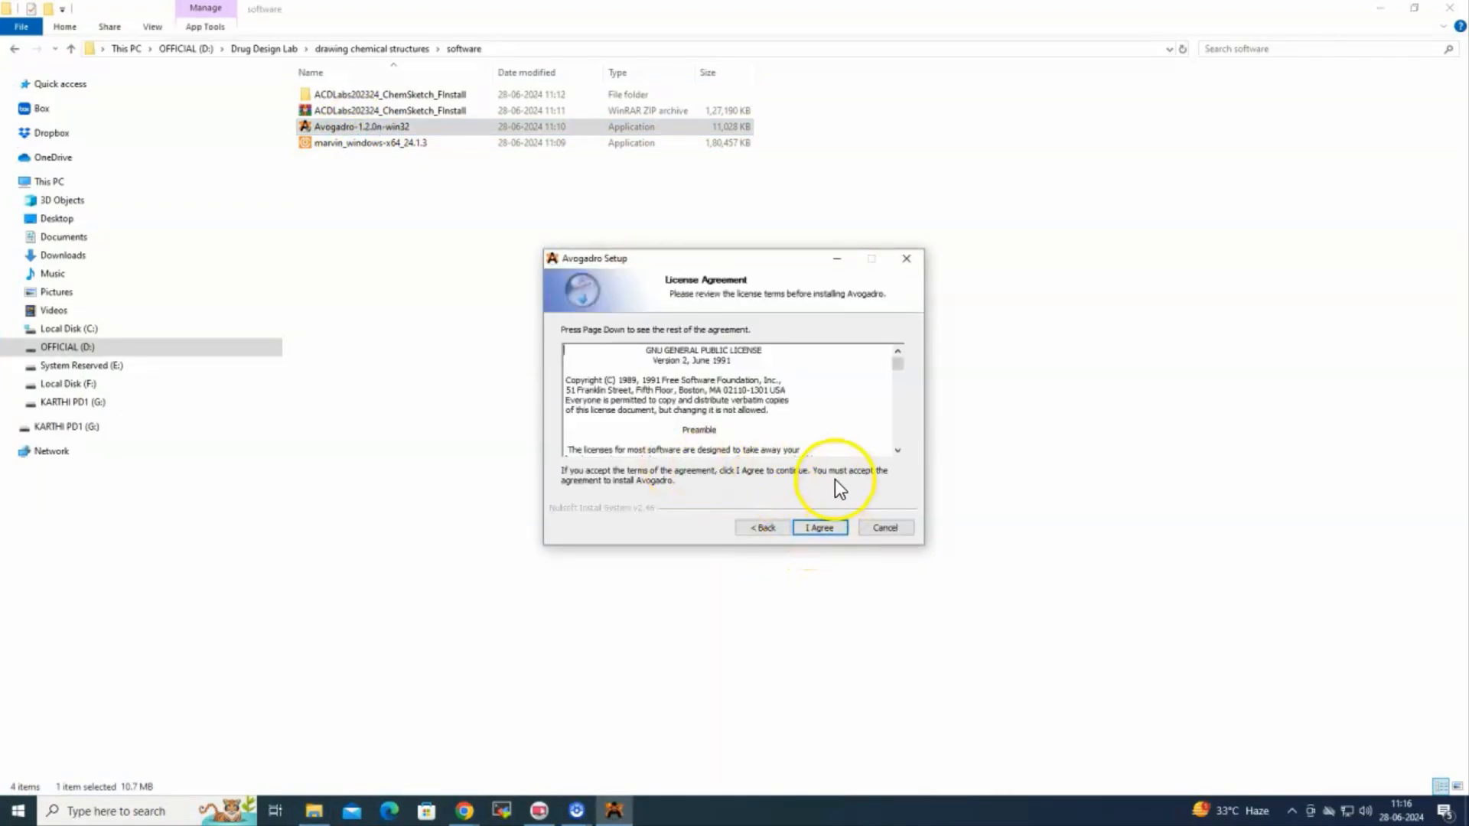
left_click(829, 527)
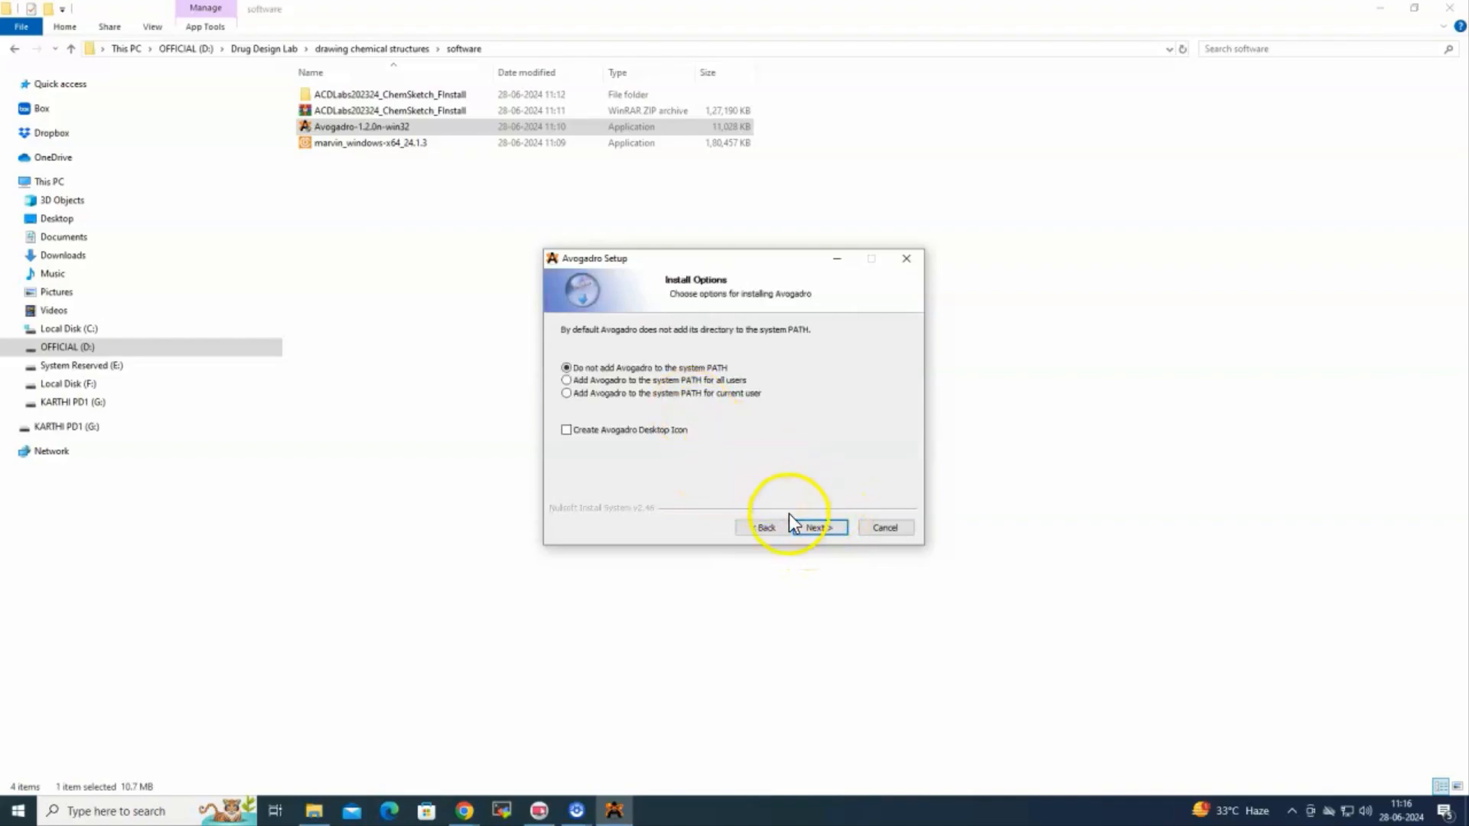
left_click(800, 527)
left_click(815, 527)
left_click(816, 525)
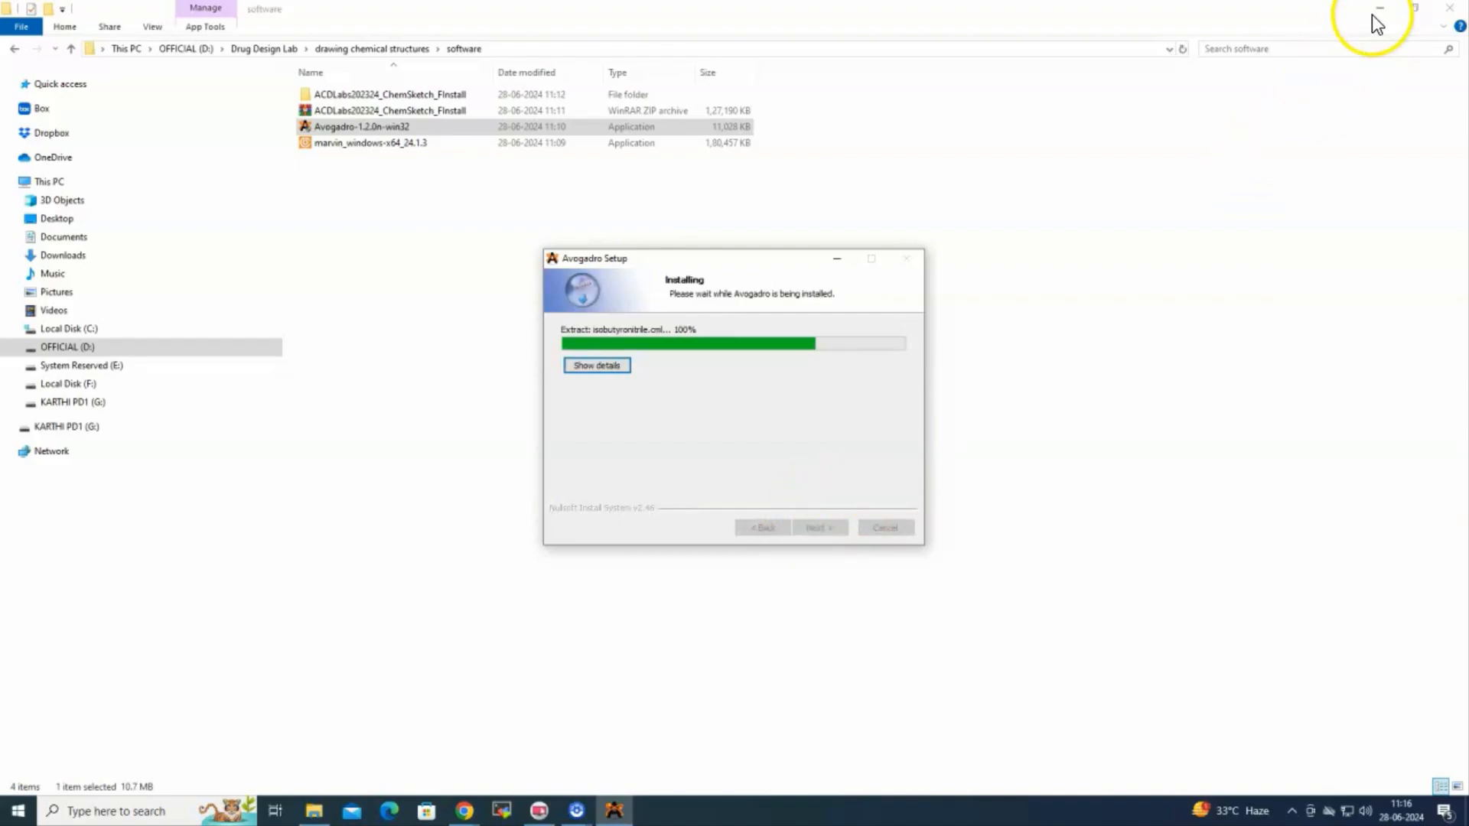
left_click(1379, 9)
left_click(805, 527)
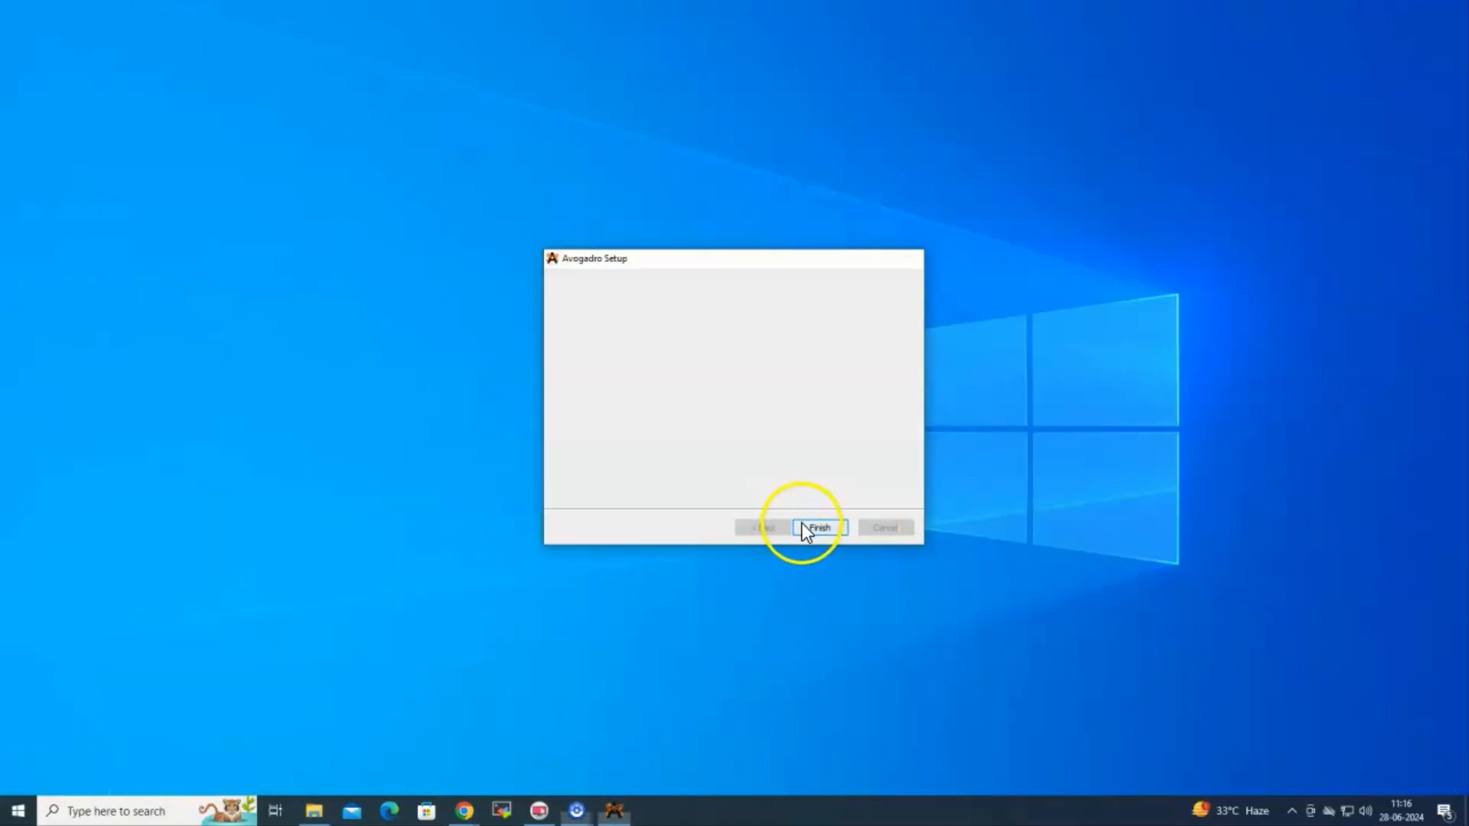
Search Windows for 'avogadro' and launch the installed Avogadro app
left_click(163, 809)
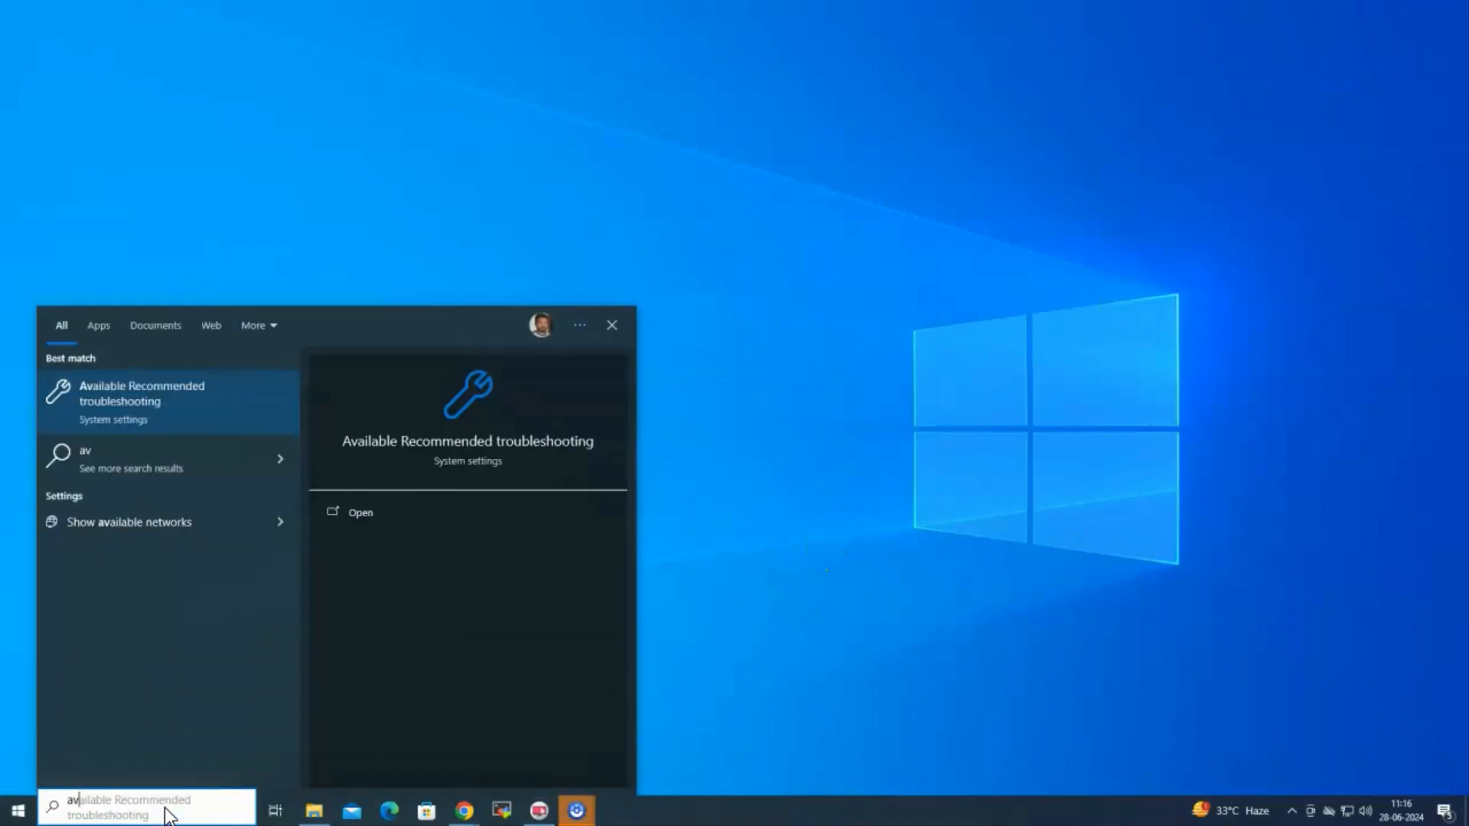
type("avog")
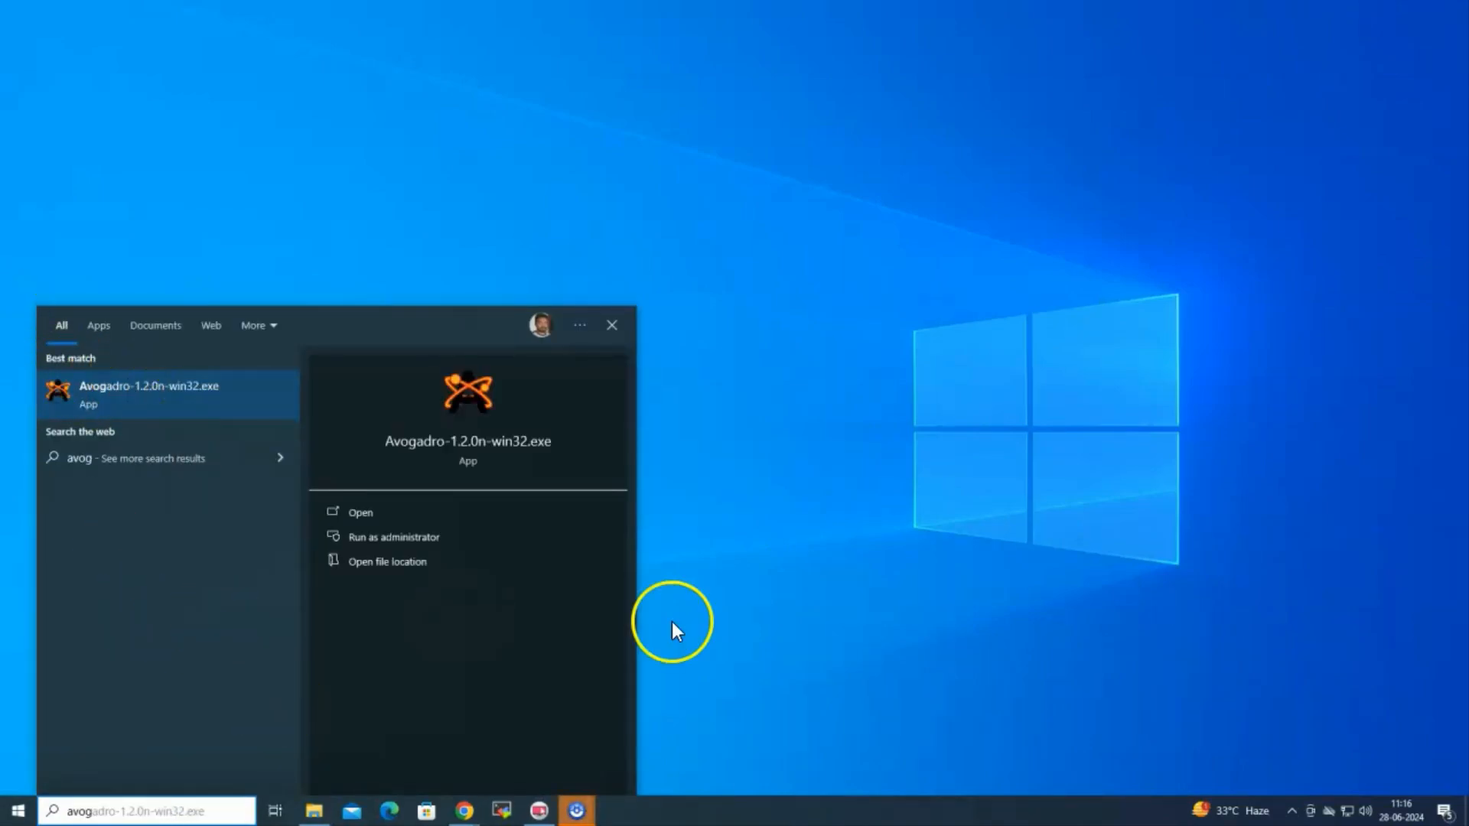
left_click(788, 608)
left_click(145, 788)
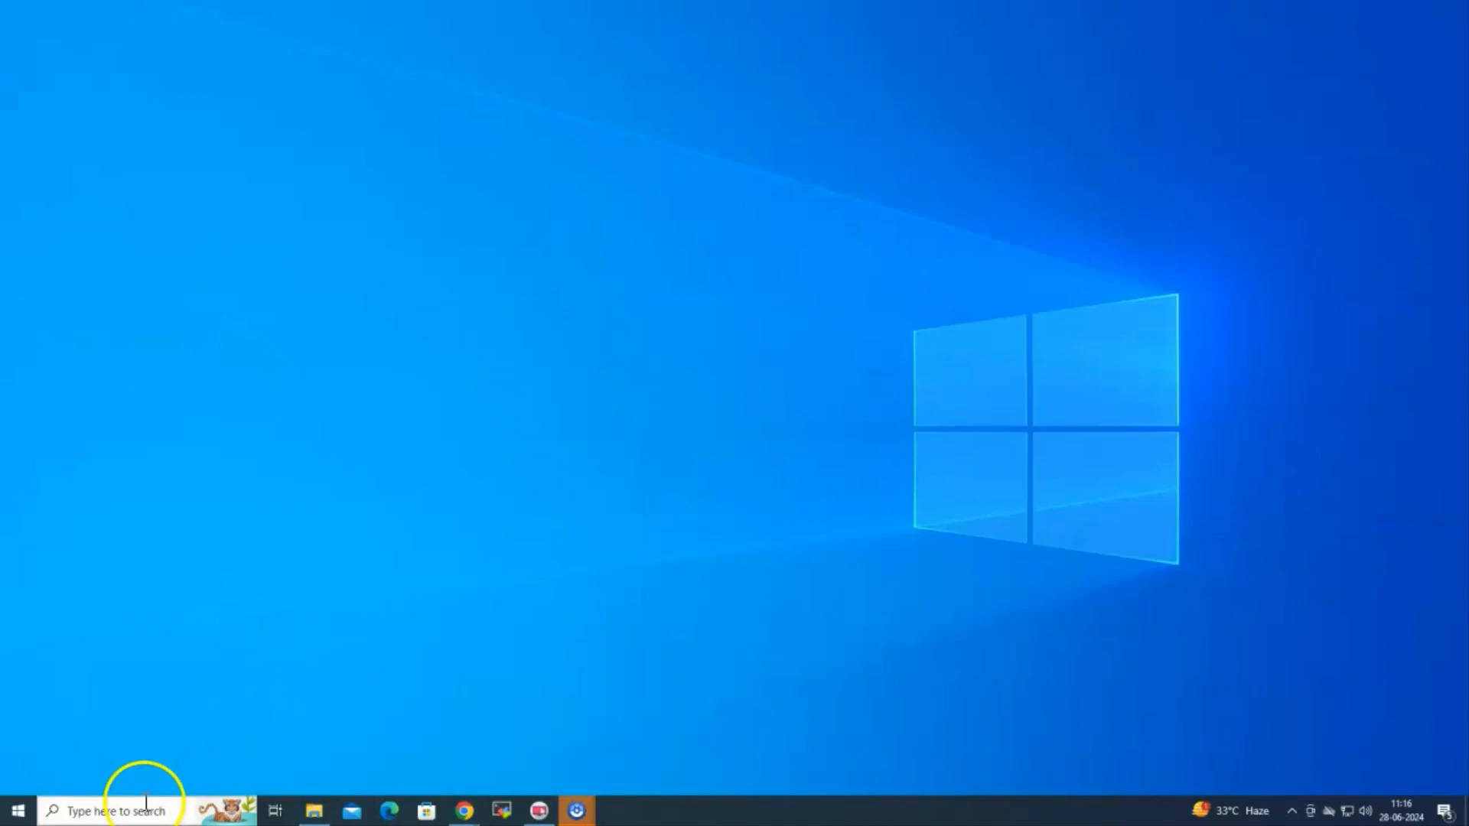
type("aro")
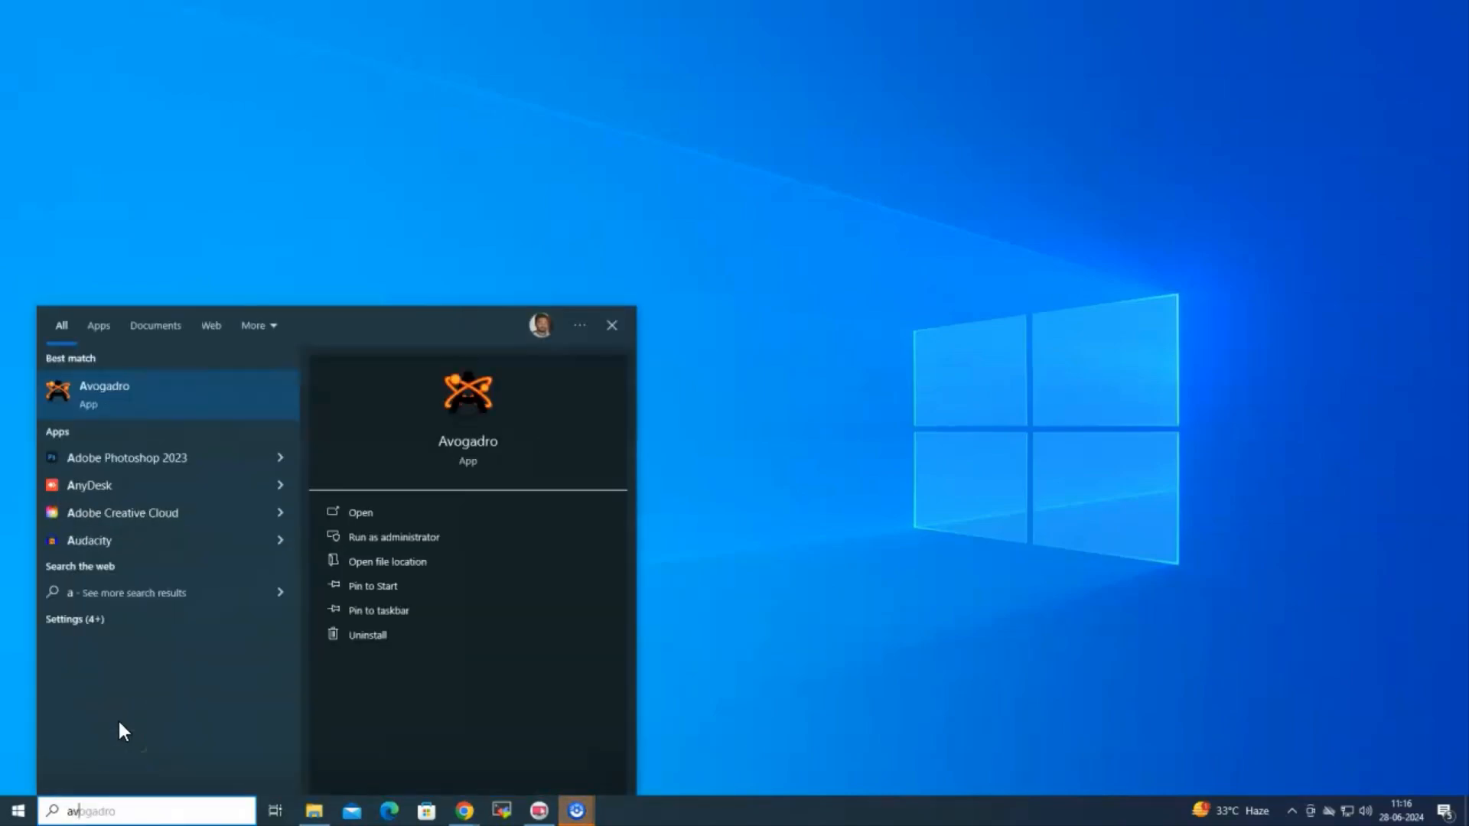
left_click(173, 412)
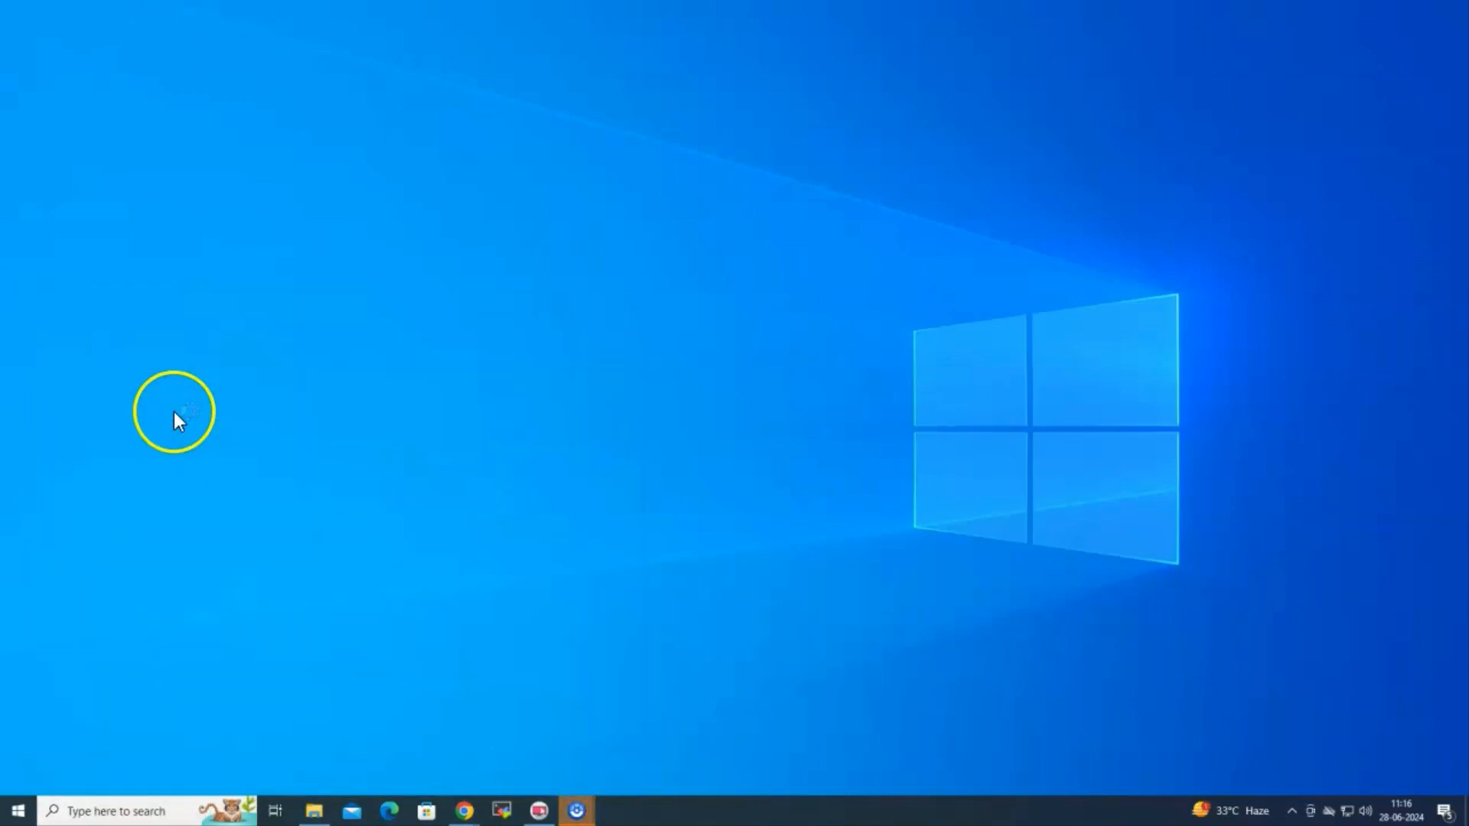